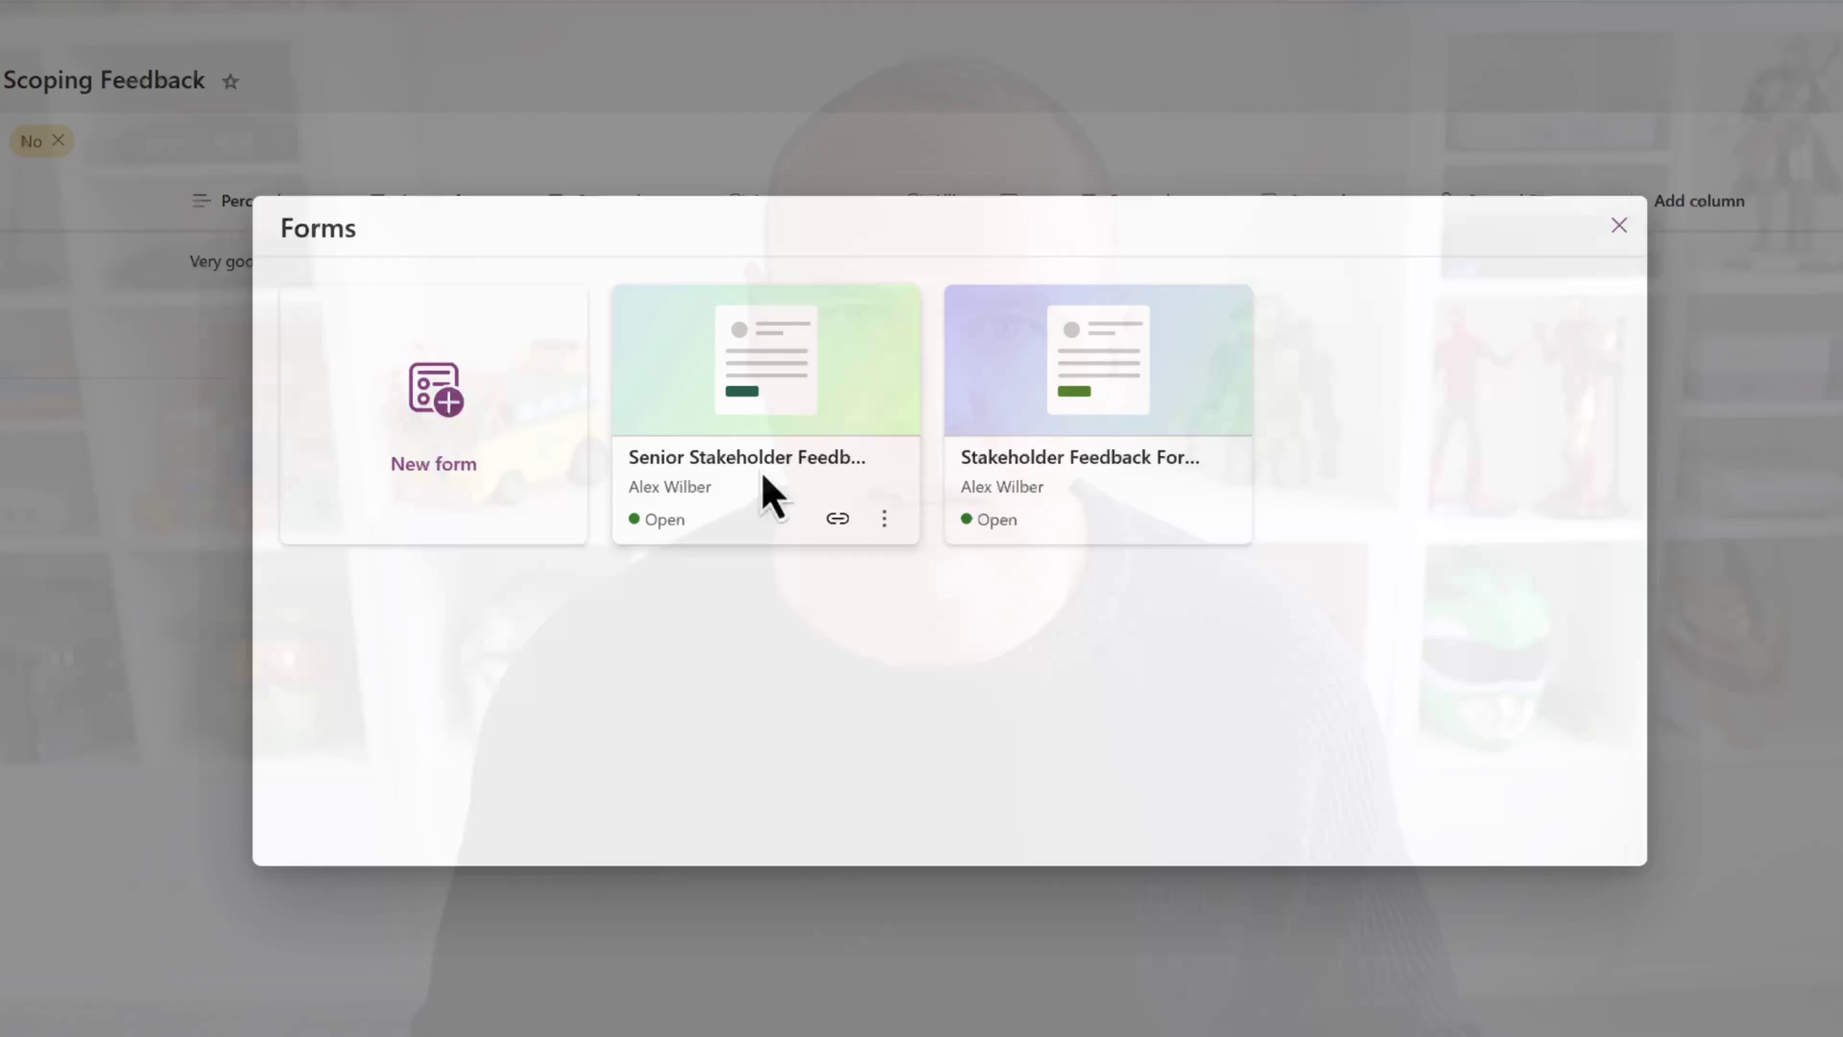
left_click(763, 476)
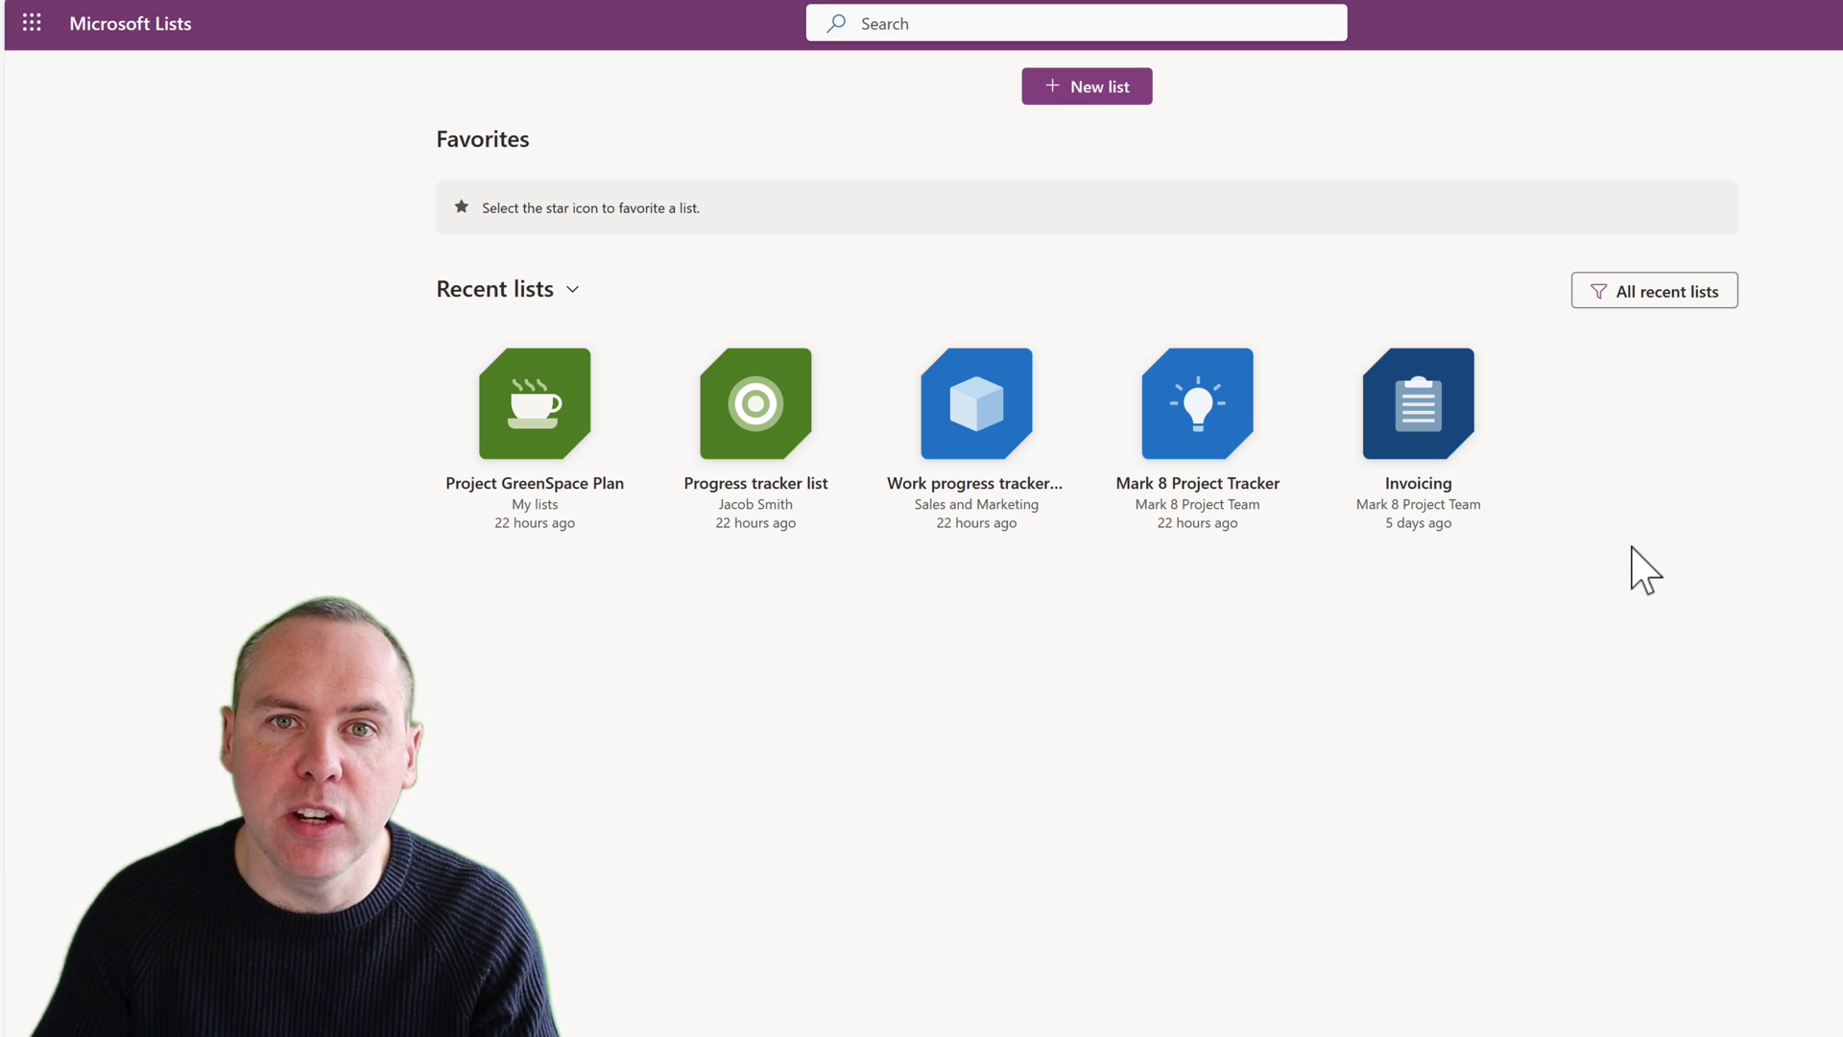
- Create a blank list named "Project GreenSpace Scoping Feedback" with description "A feedback tracker from our Project Scoping Meeting", saved to the Project GreenSpace site
left_click(1109, 93)
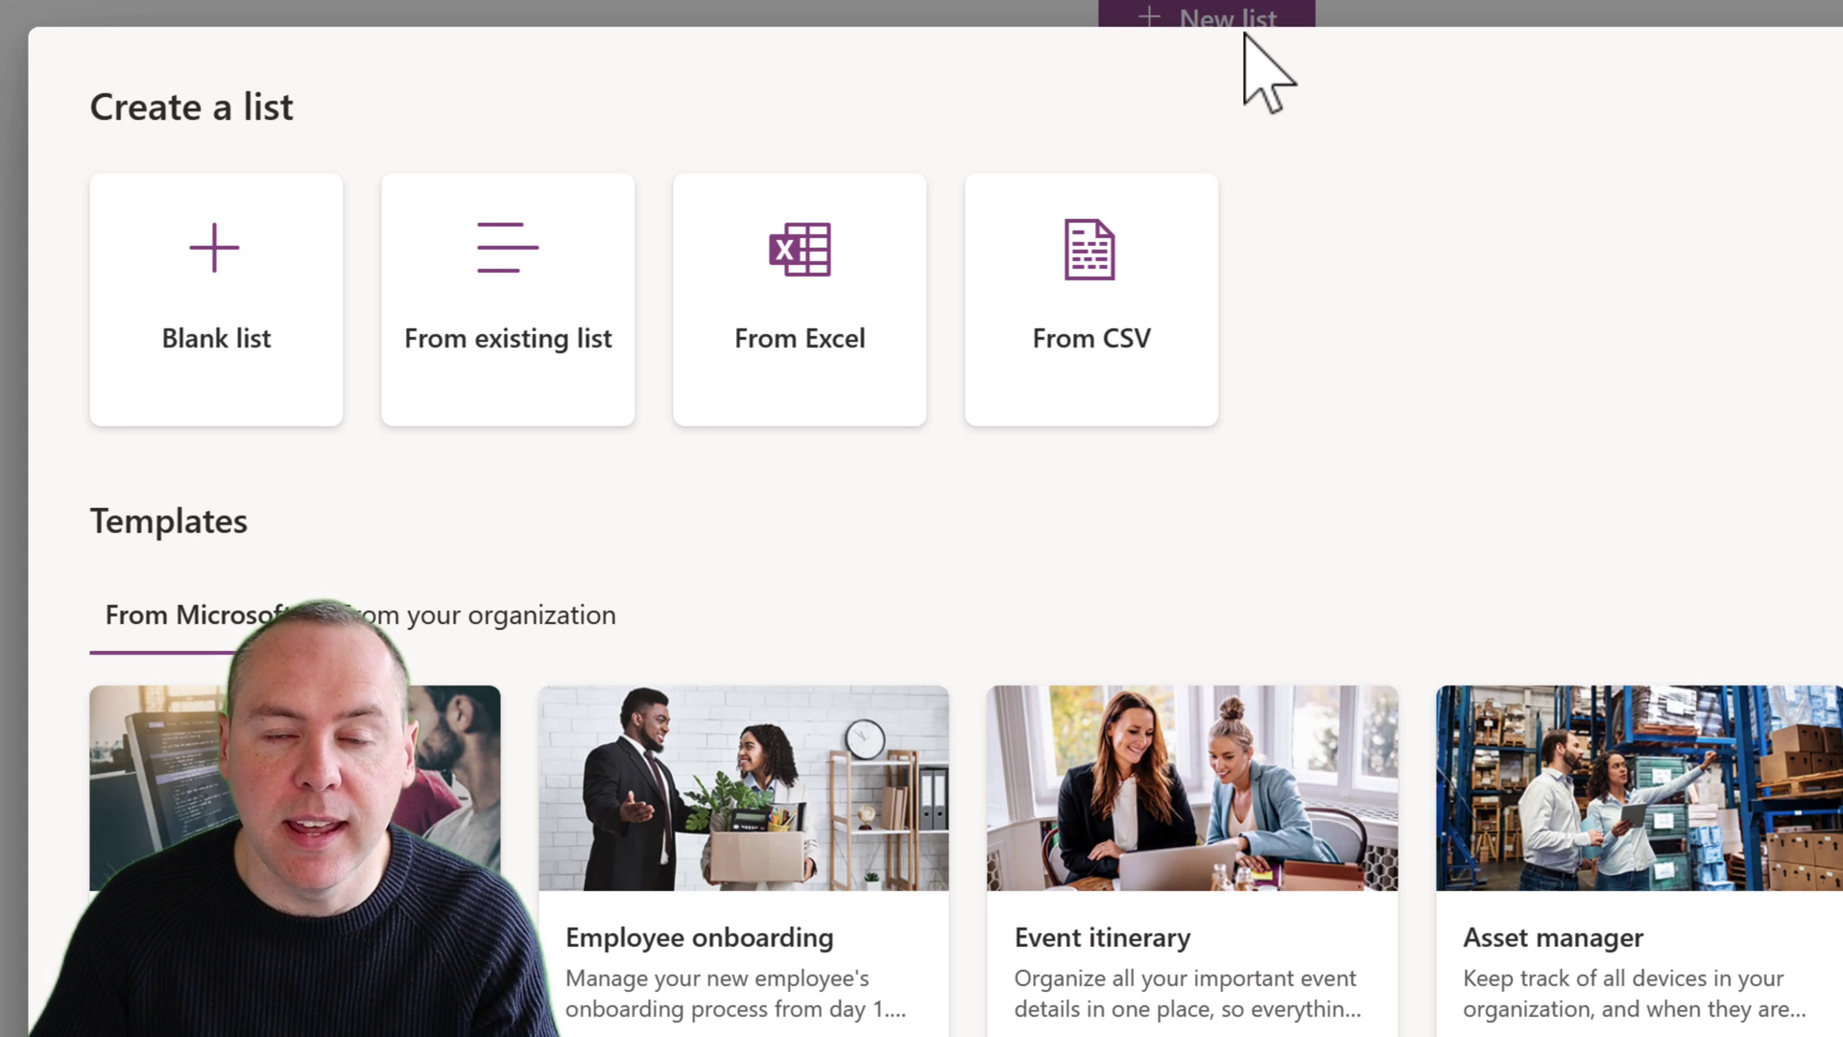
left_click(298, 316)
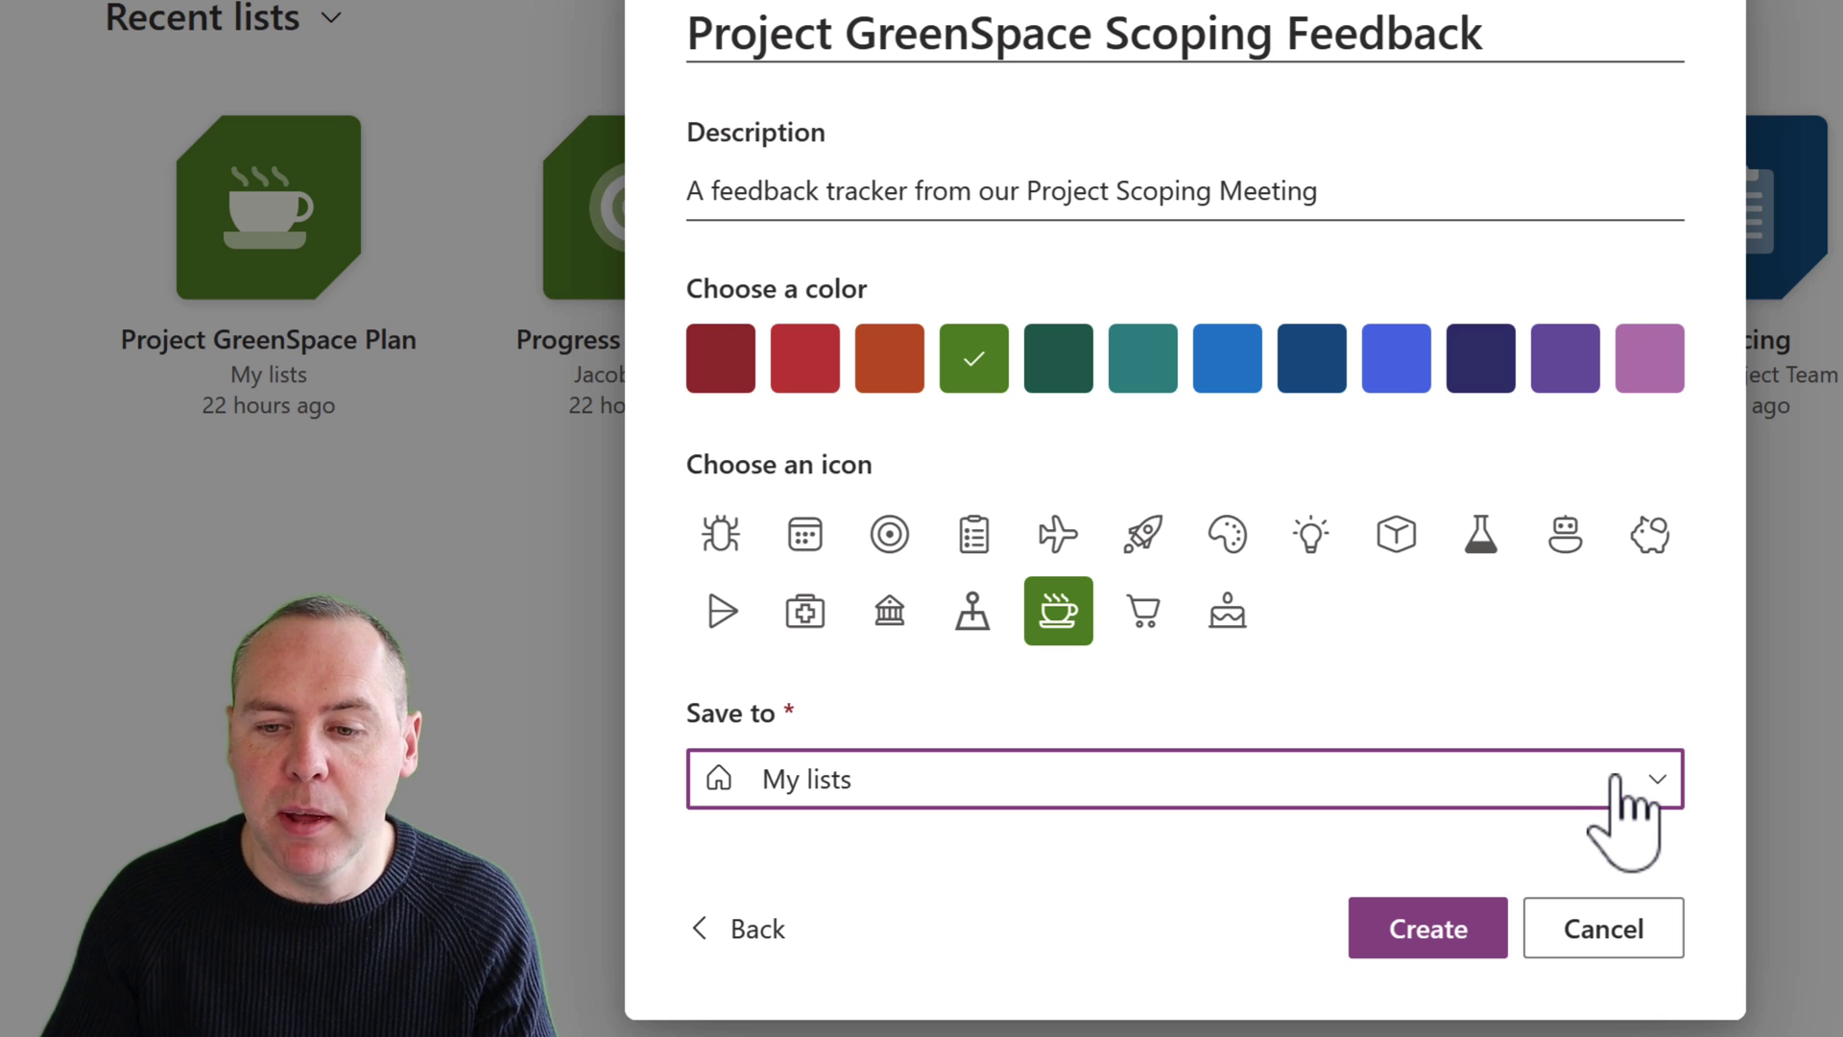
left_click(1614, 779)
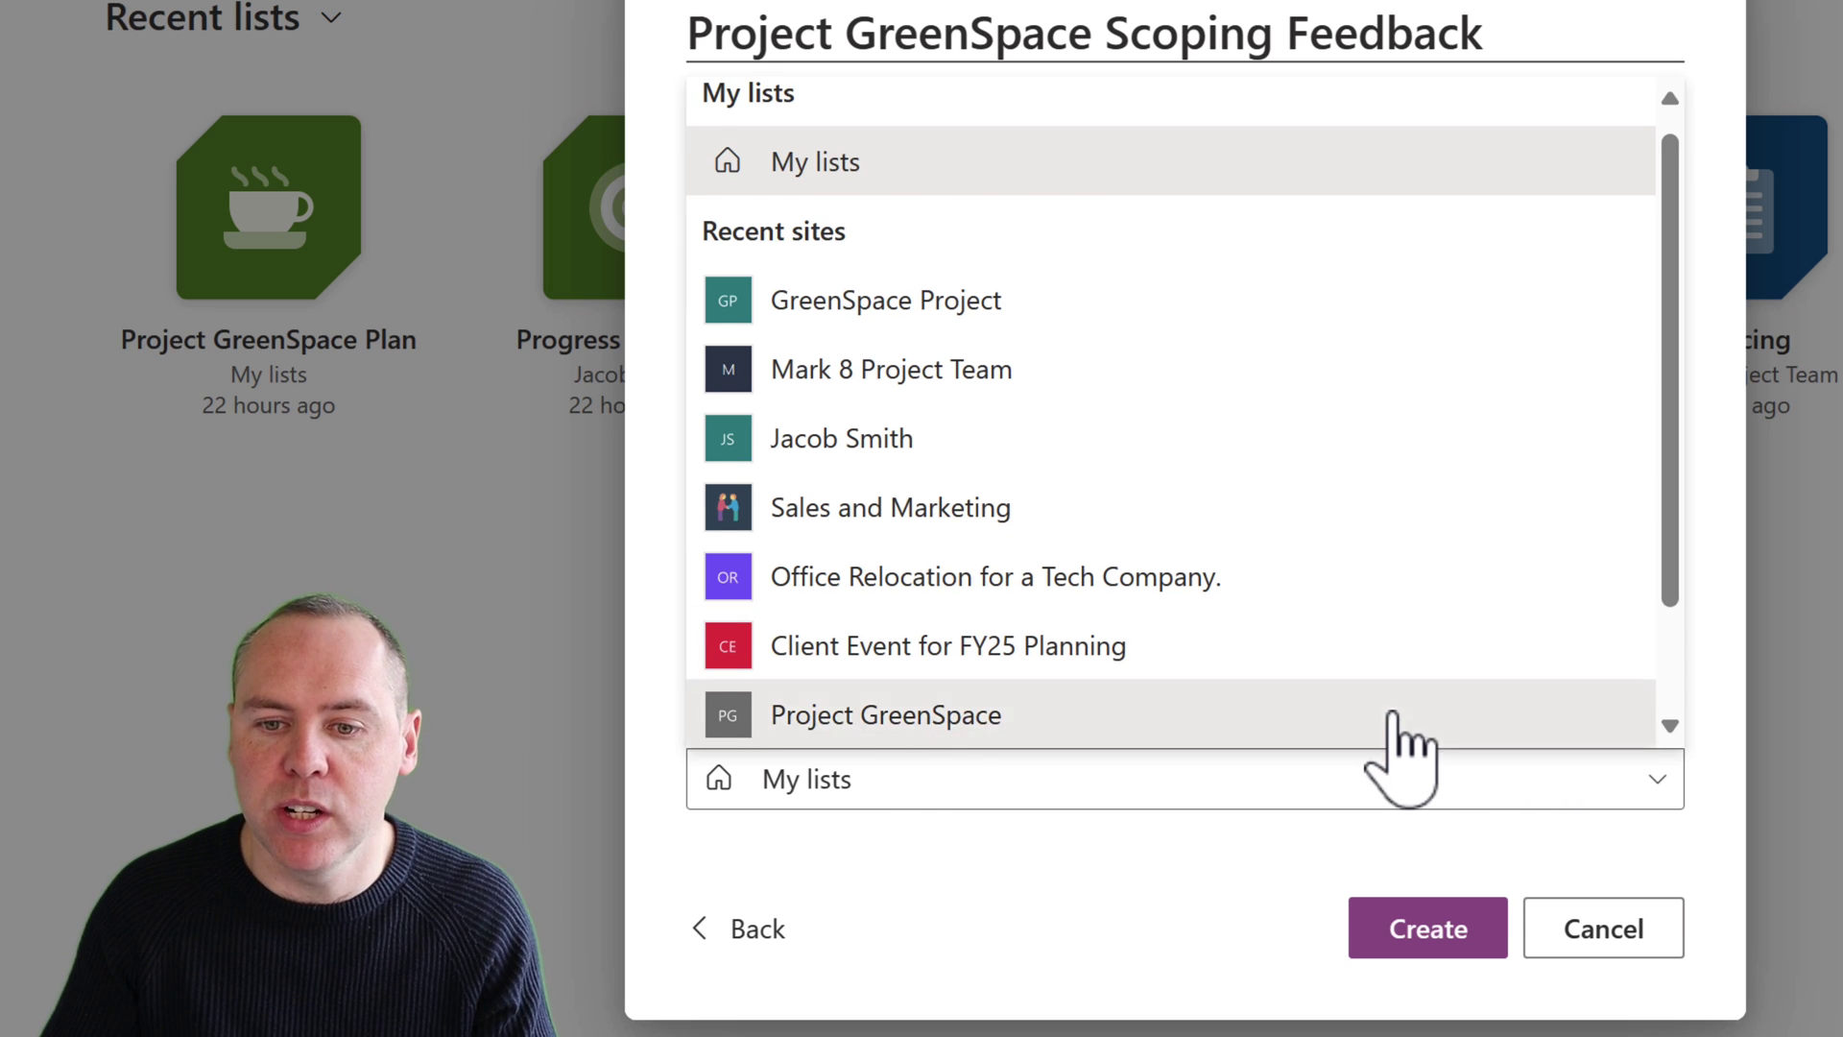
left_click(1402, 744)
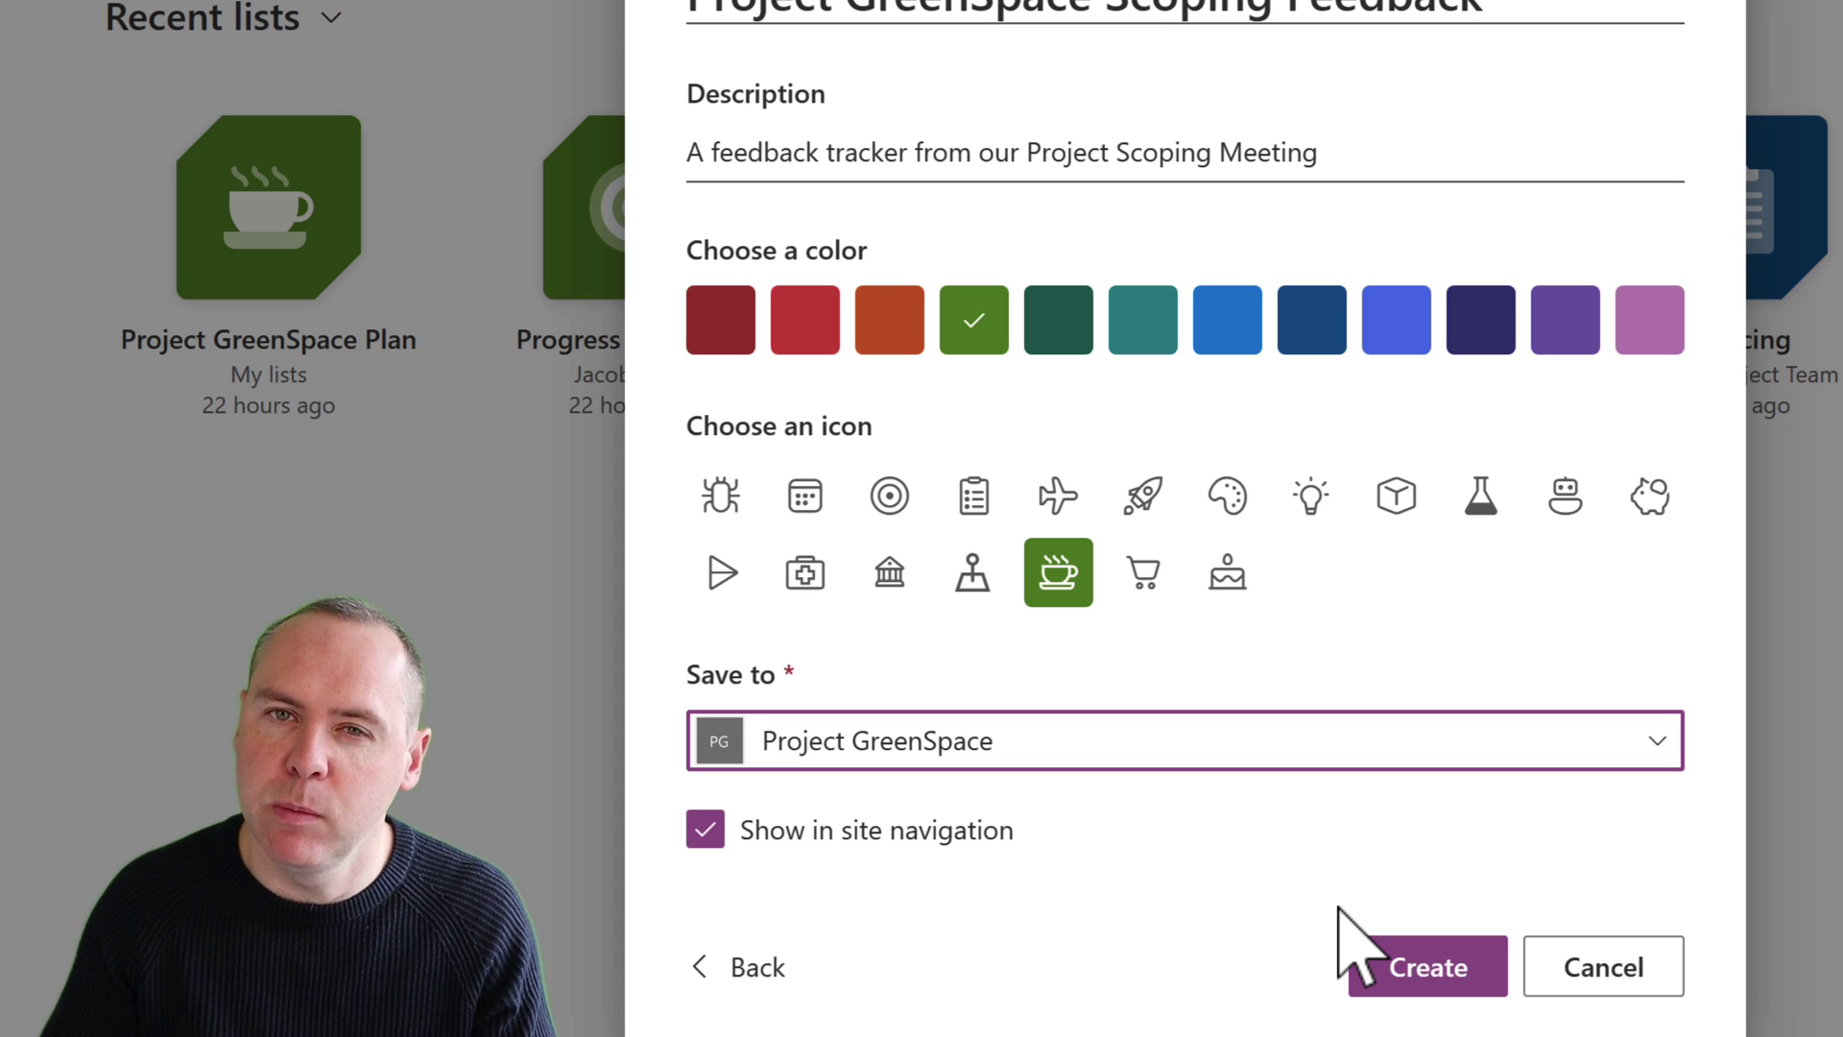
left_click(1447, 972)
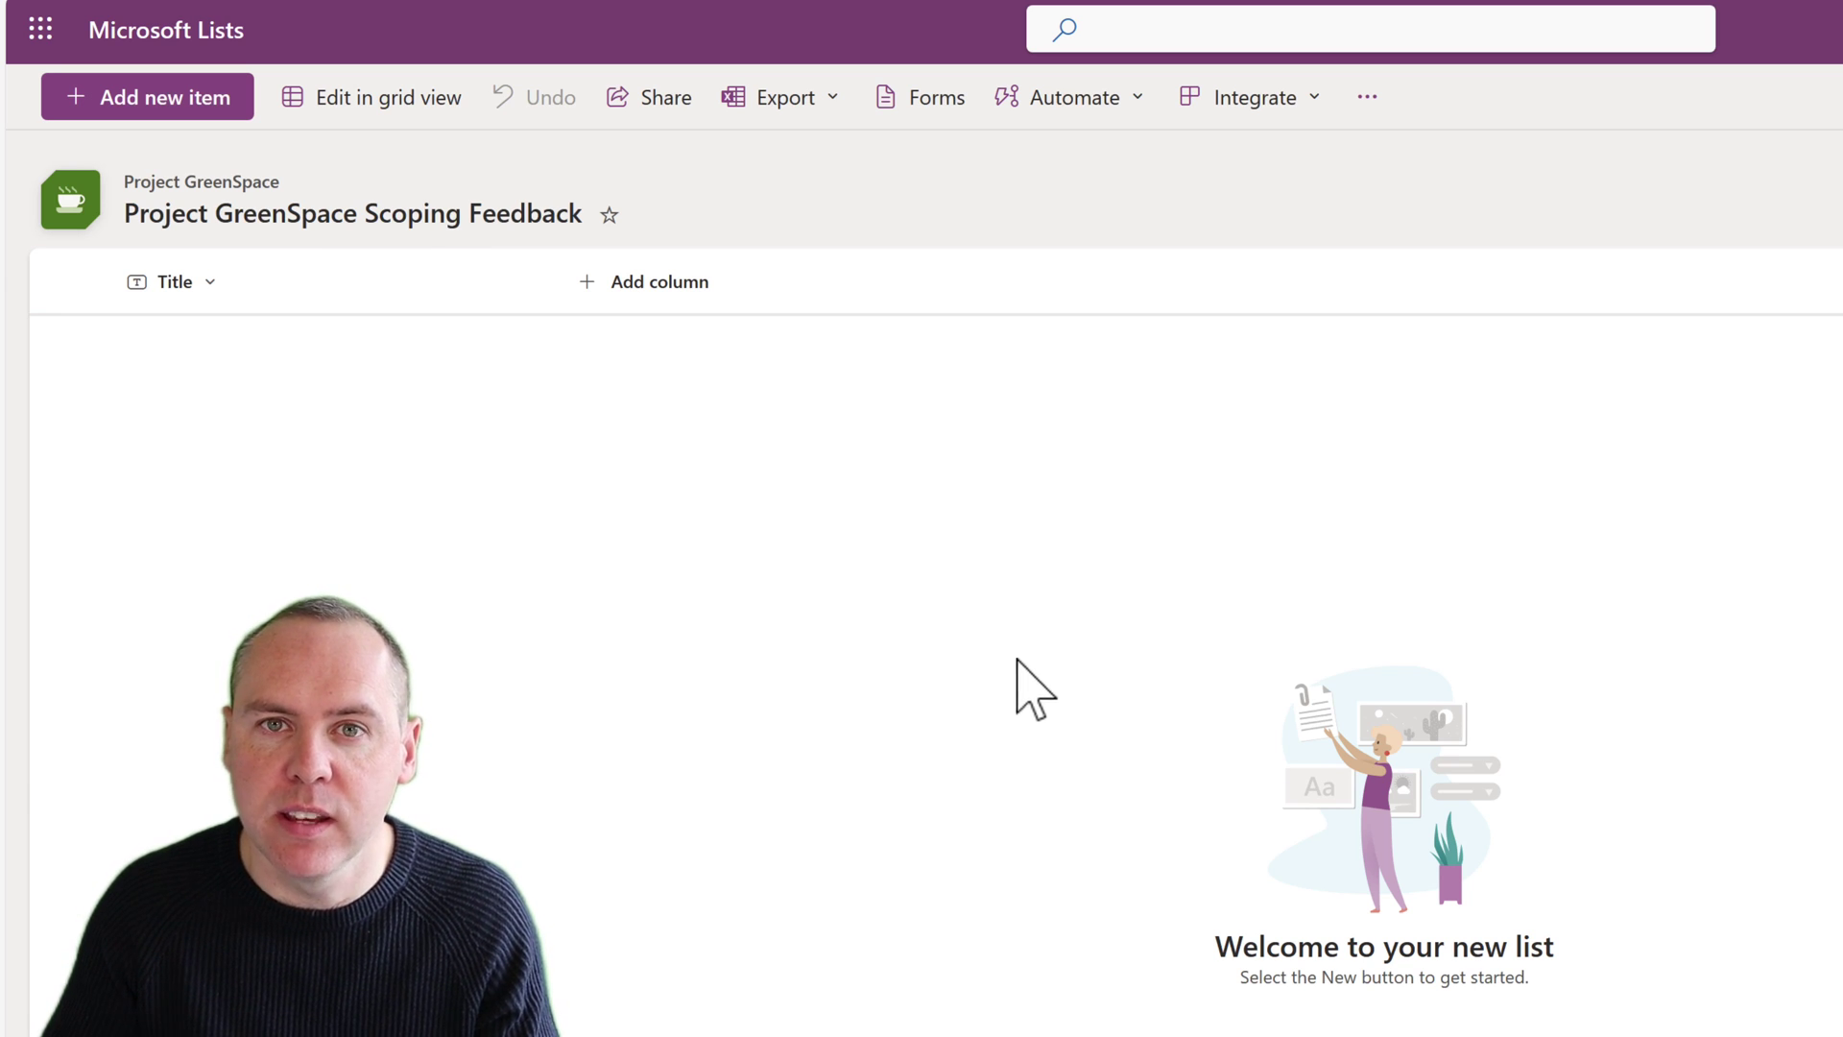
- Rename the list's Title column to "Your Name"
left_click(452, 290)
mouse_move(312, 574)
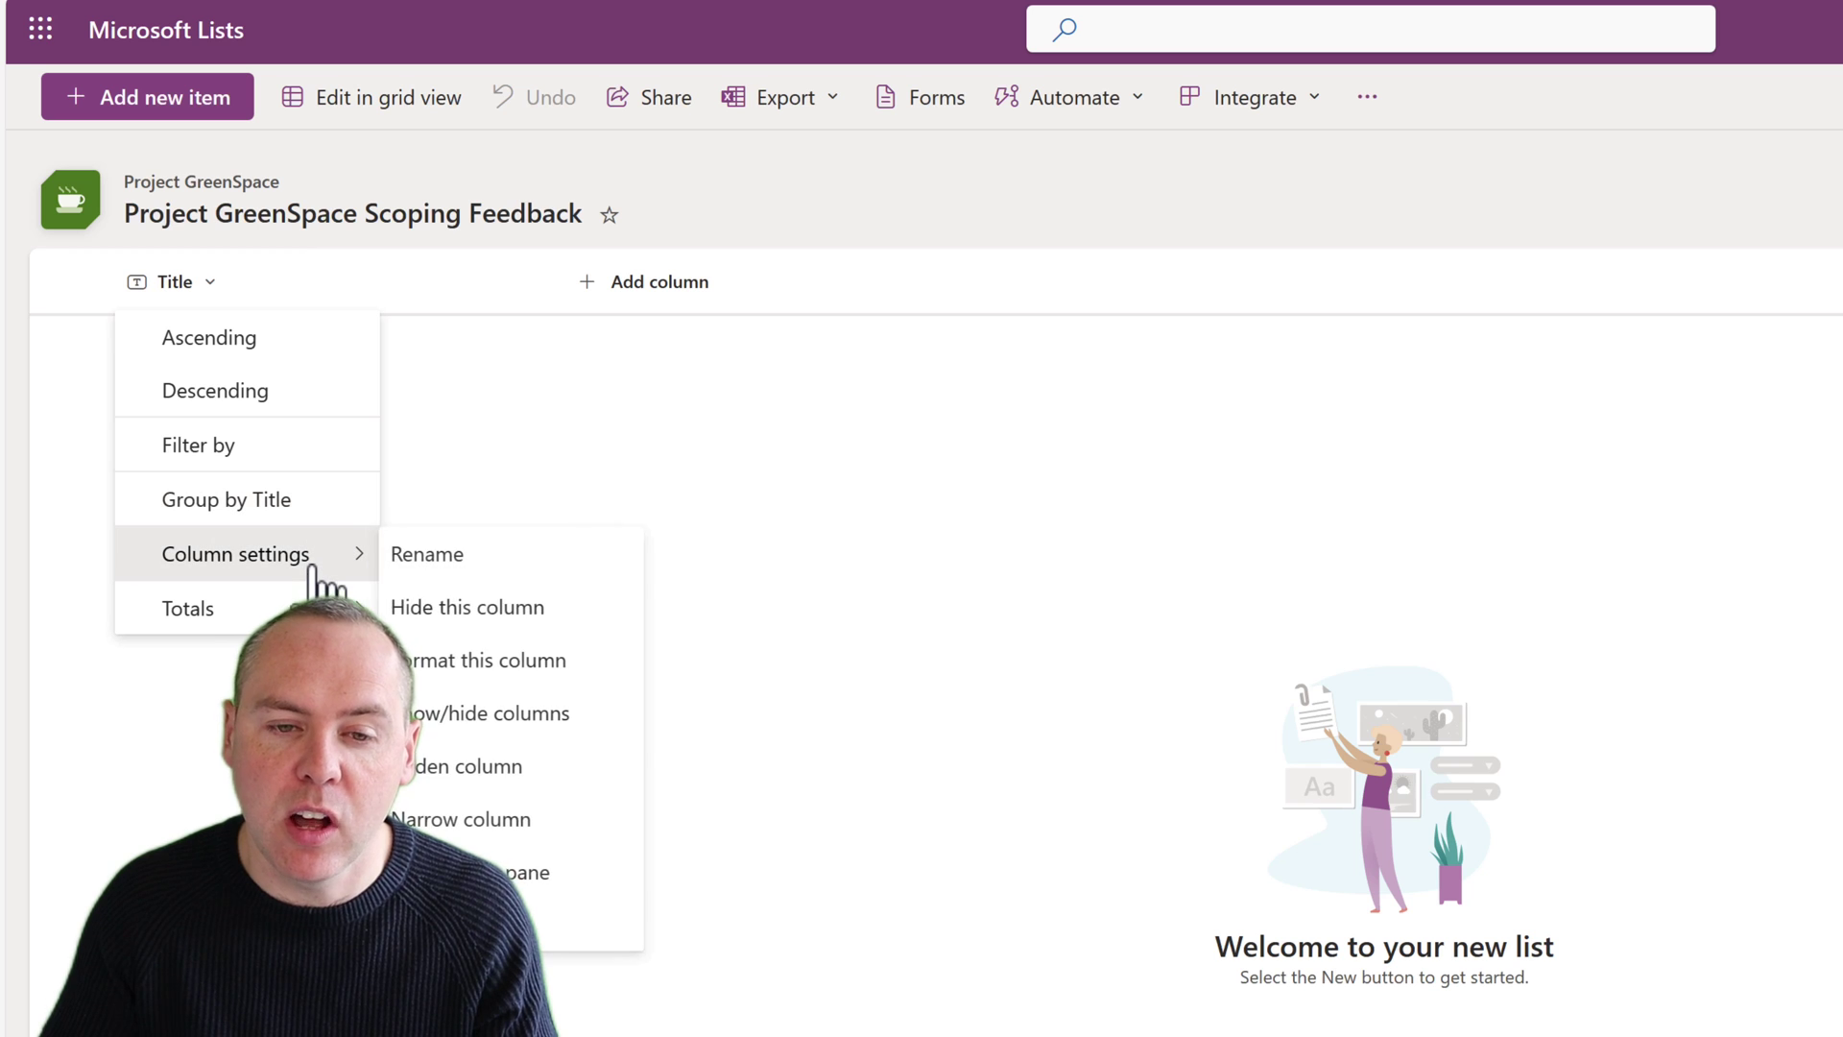
left_click(523, 568)
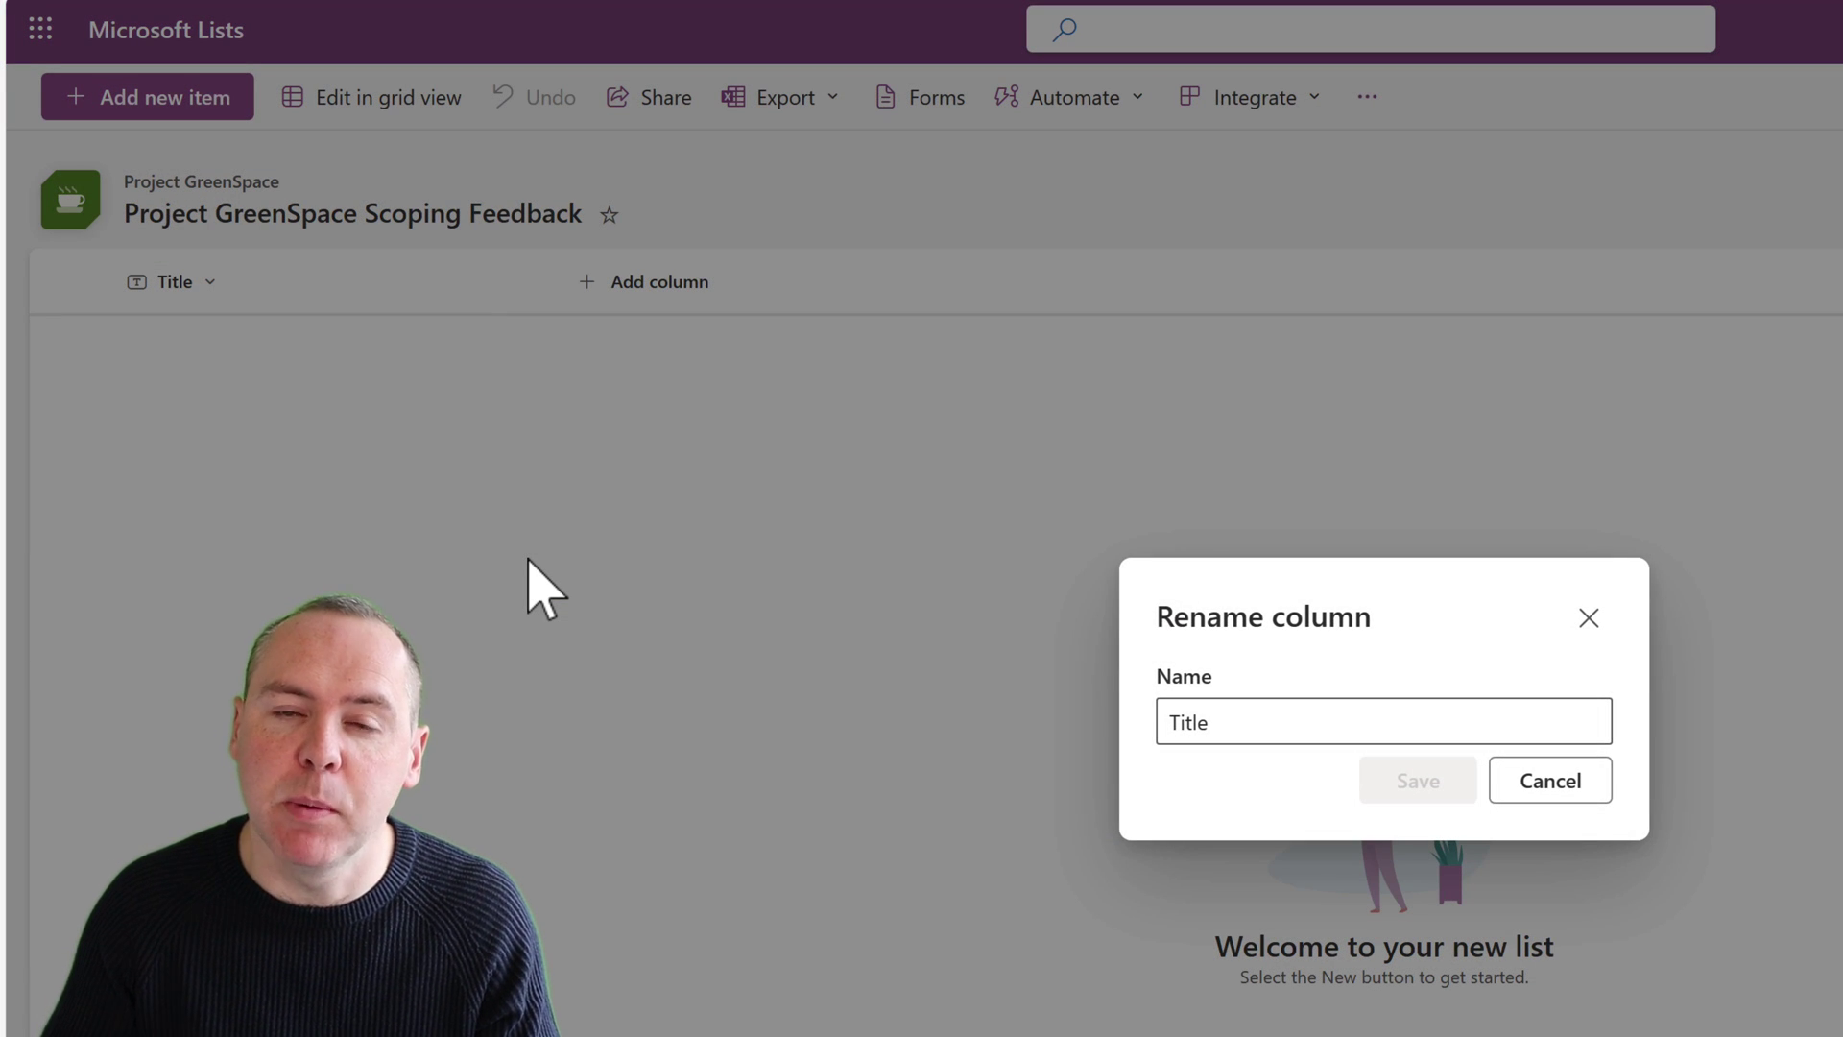
key("ctrl+a")
type("Your Name")
left_click(1421, 786)
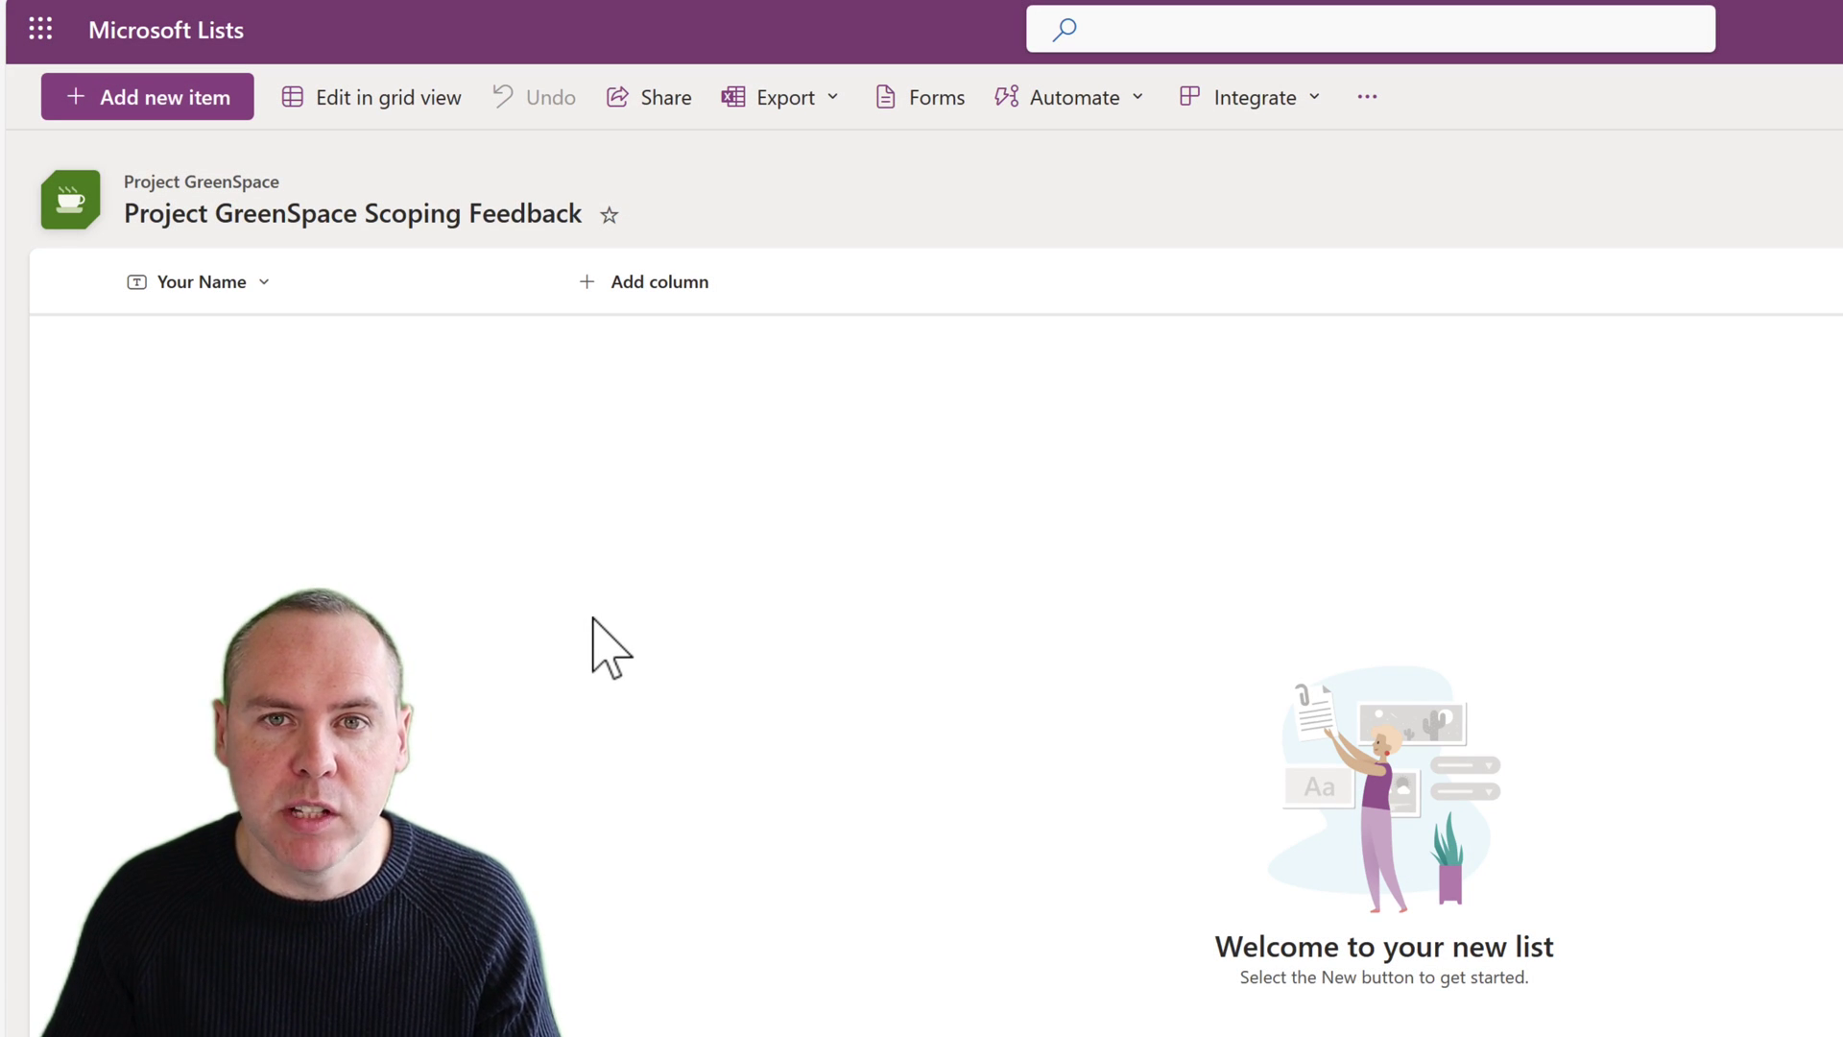
- Add feedback columns for overall satisfaction, project scope perception, concerns, improvement suggestions, stakeholder panel interest, strategic goal alignment and strategy alignment perception
left_click(708, 305)
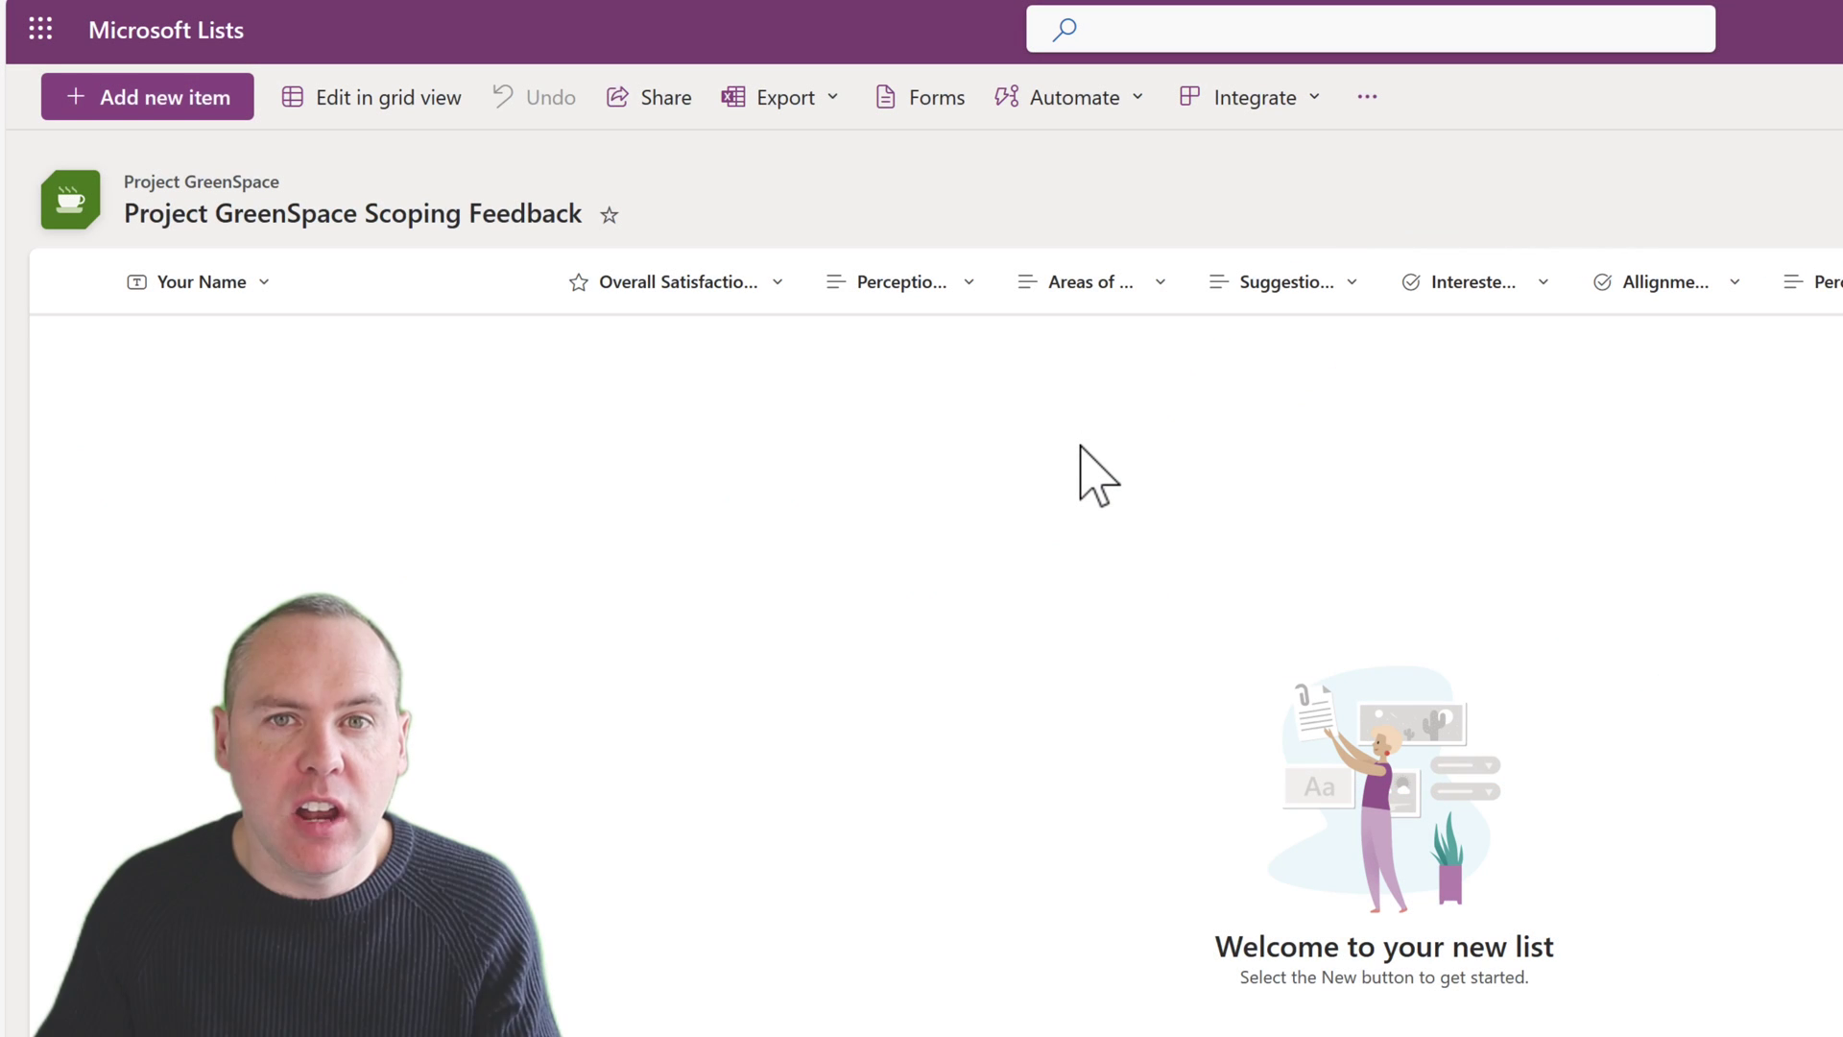
- Review the fields of the list's default new item form and close it without adding an item
left_click(153, 99)
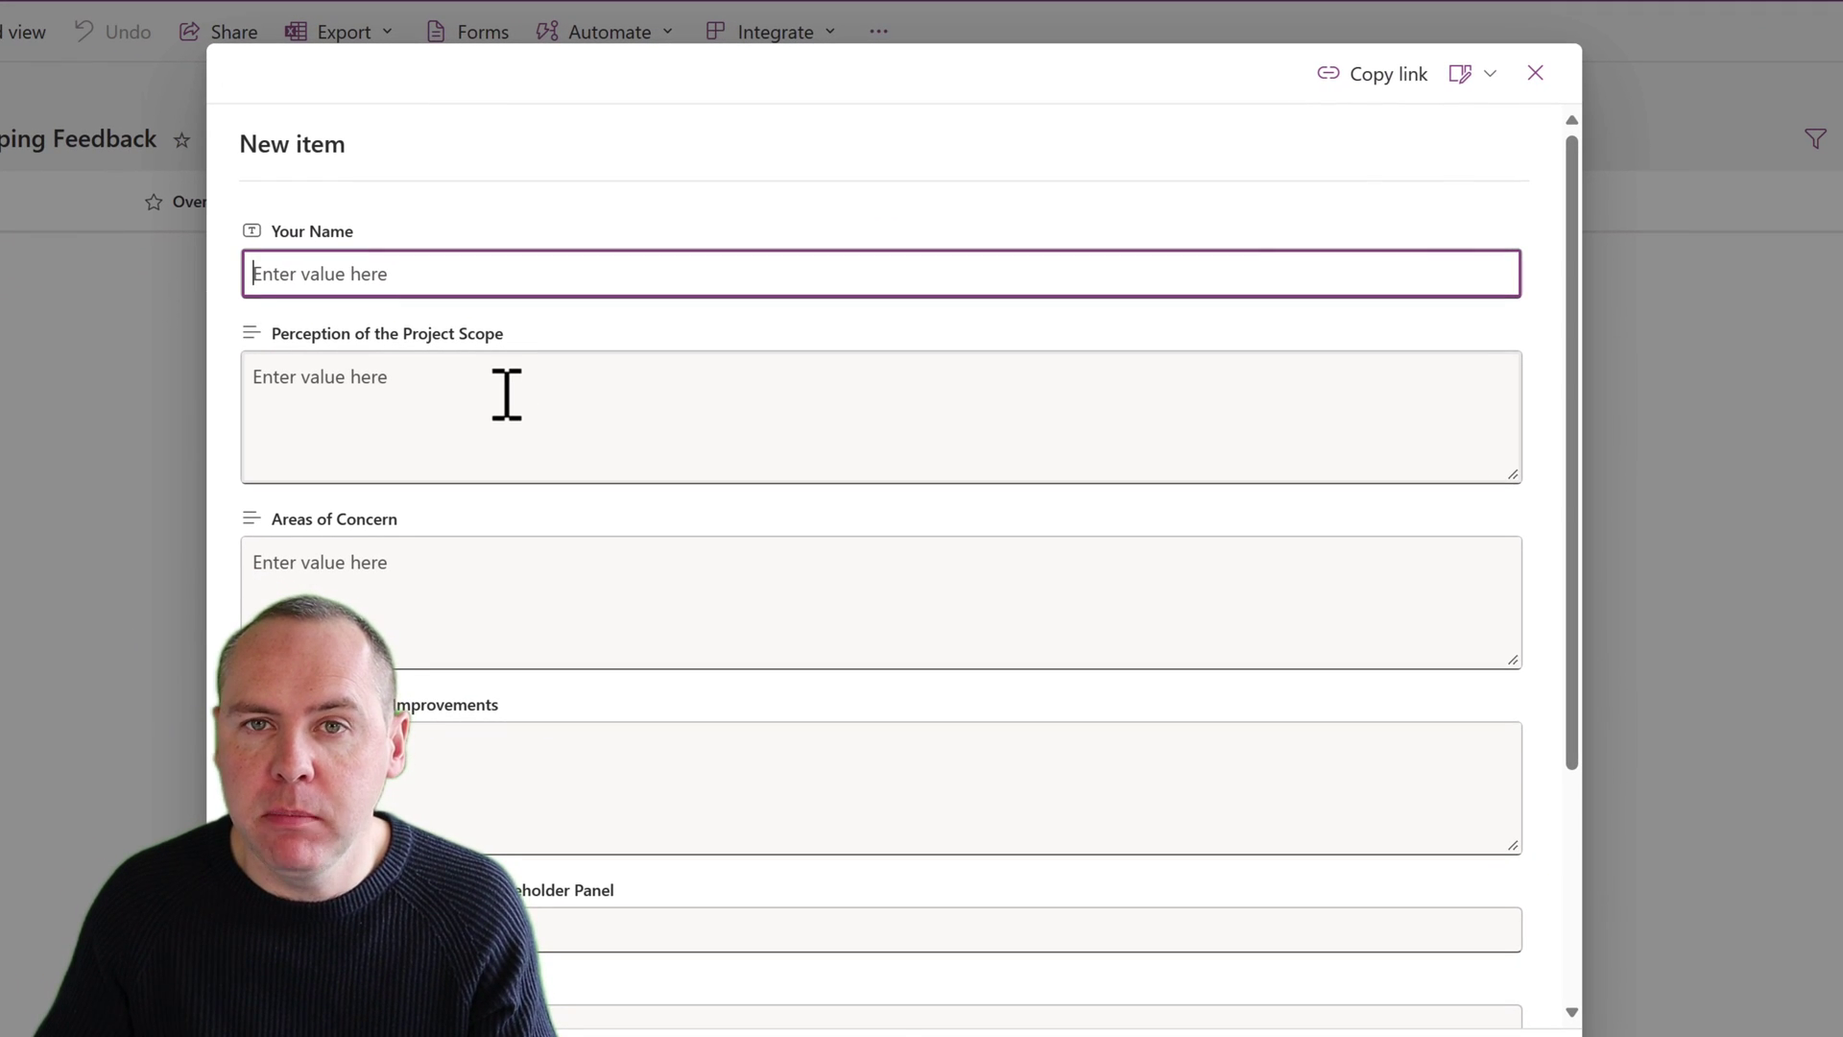
scroll(507, 434, "down", 1)
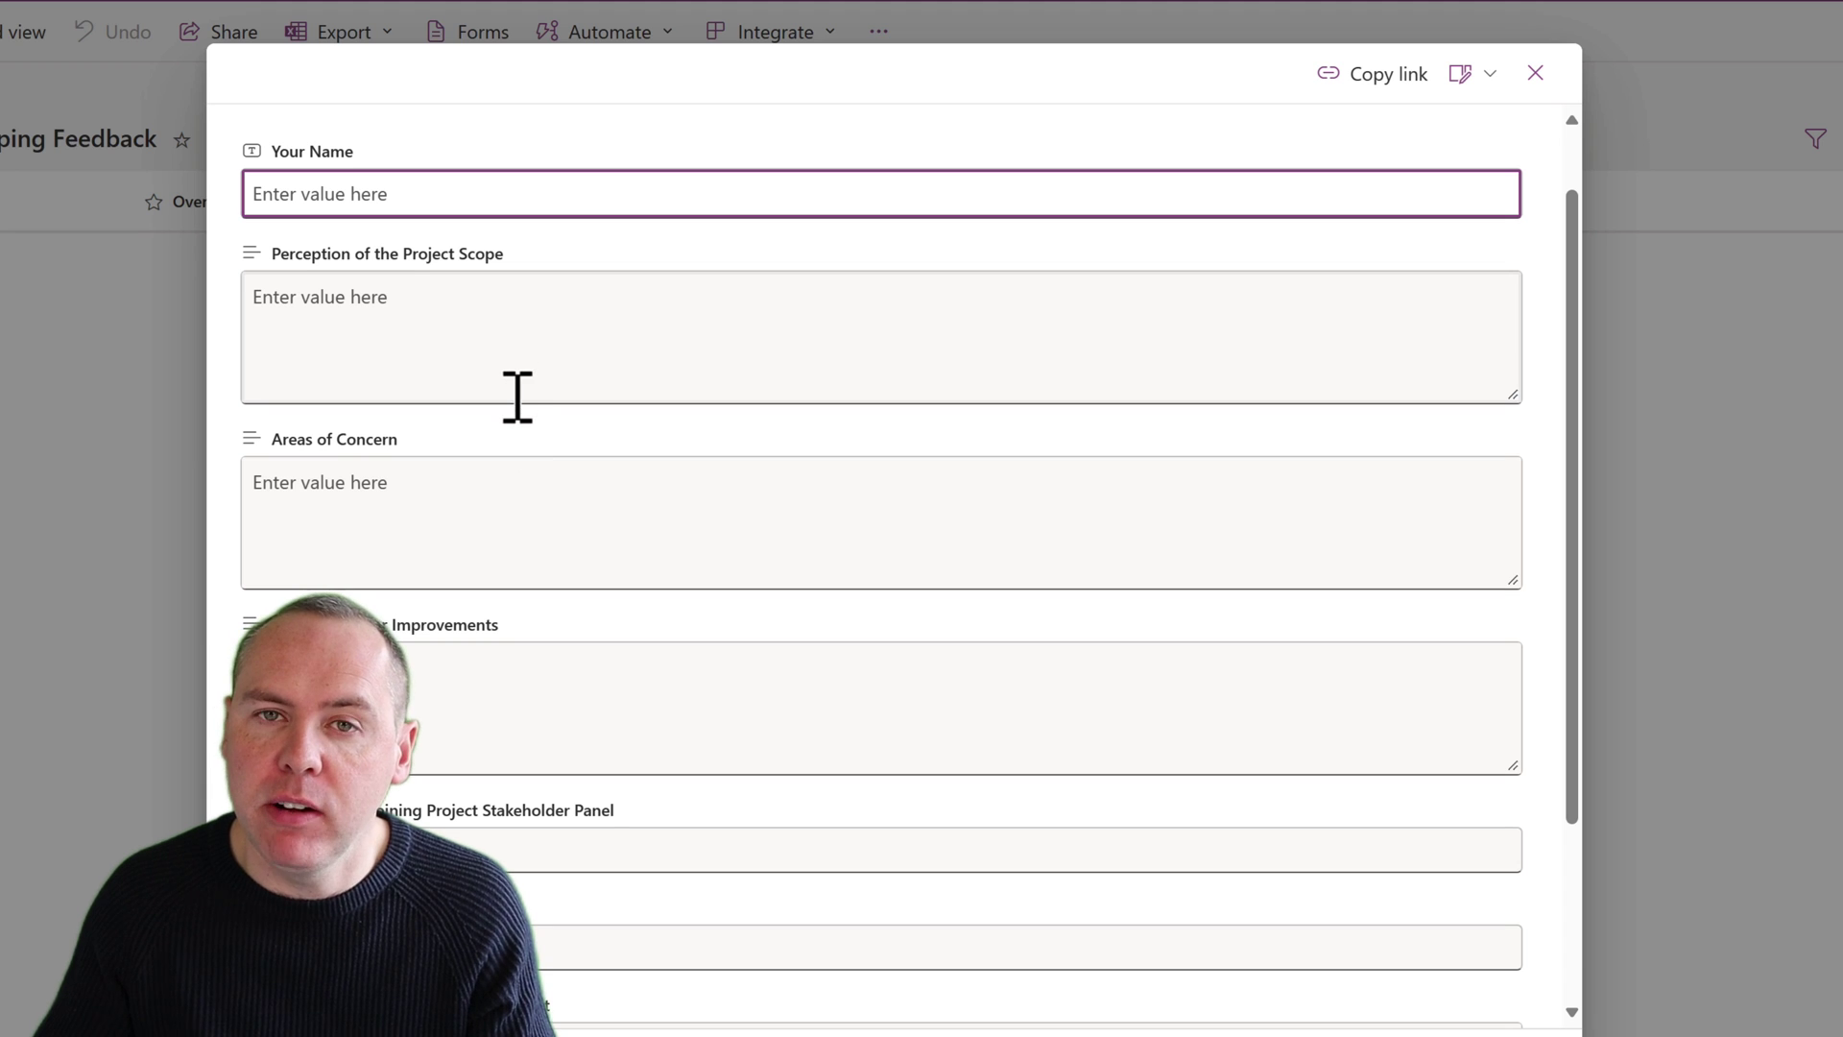
scroll(516, 398, "down", 1)
scroll(519, 405, "down", 2)
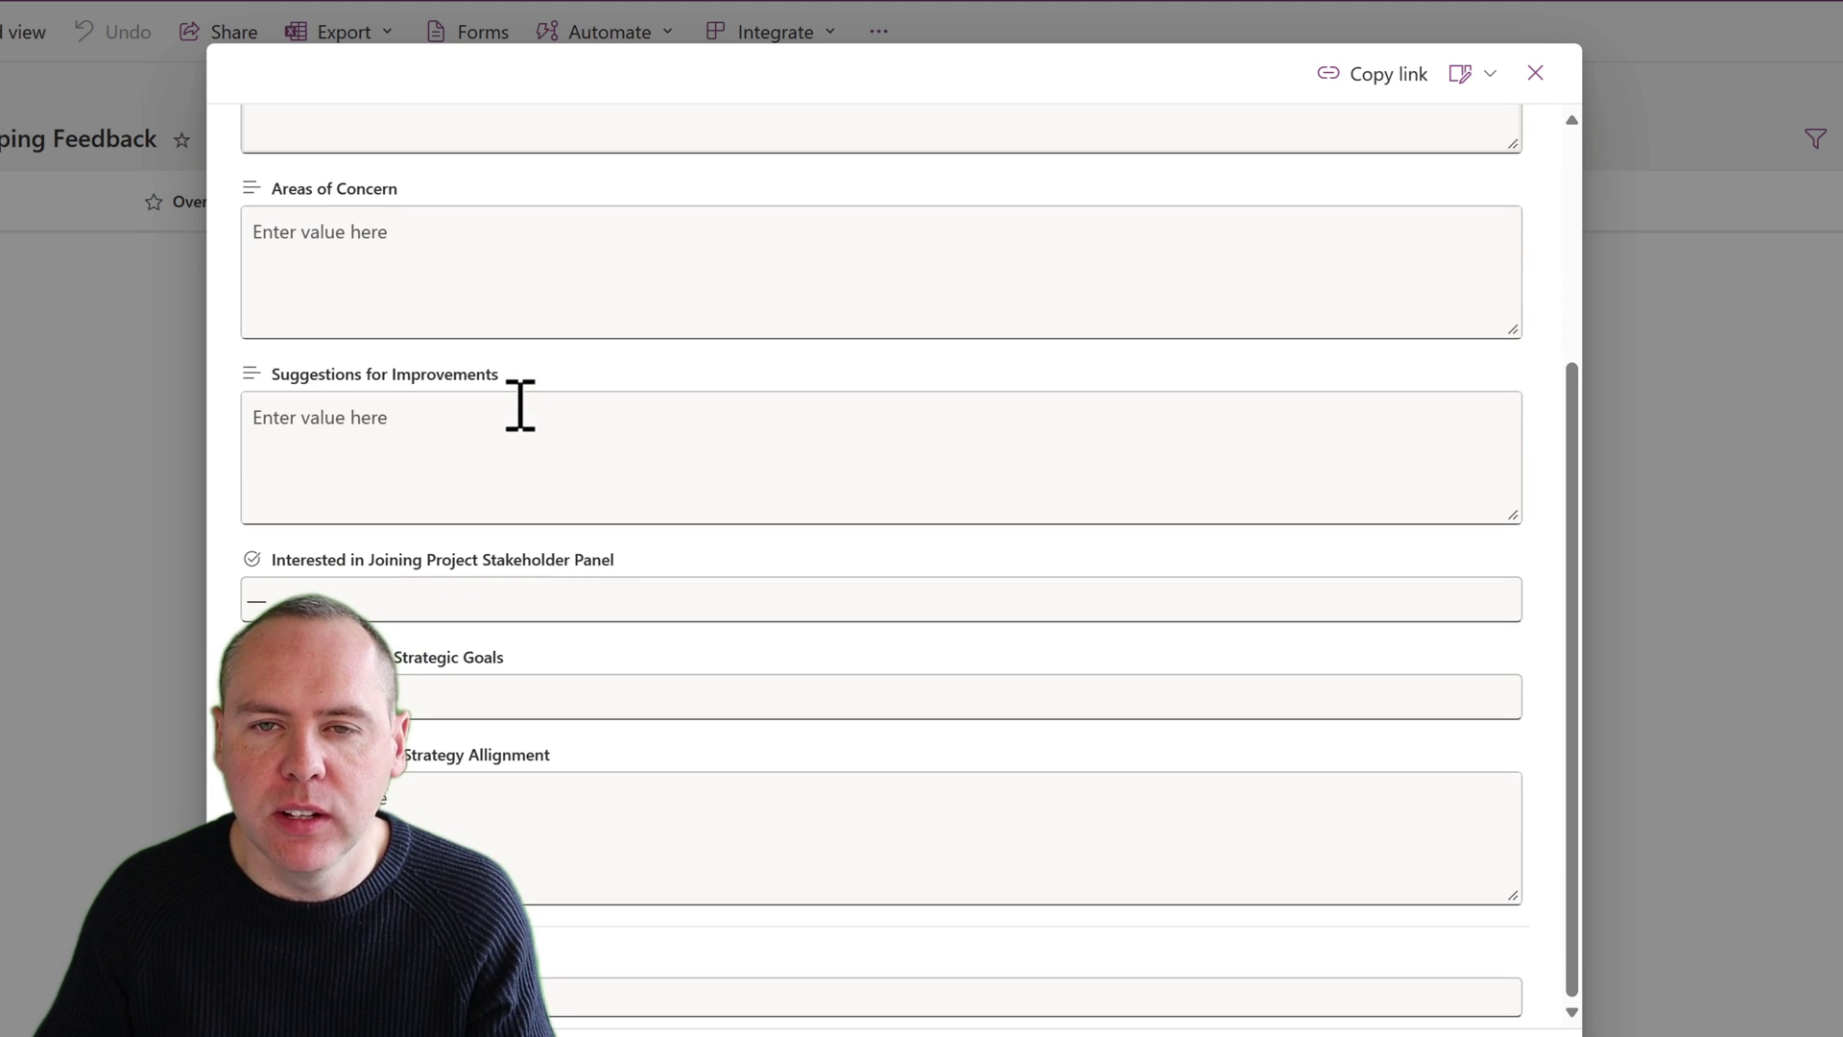
scroll(520, 405, "up", 3)
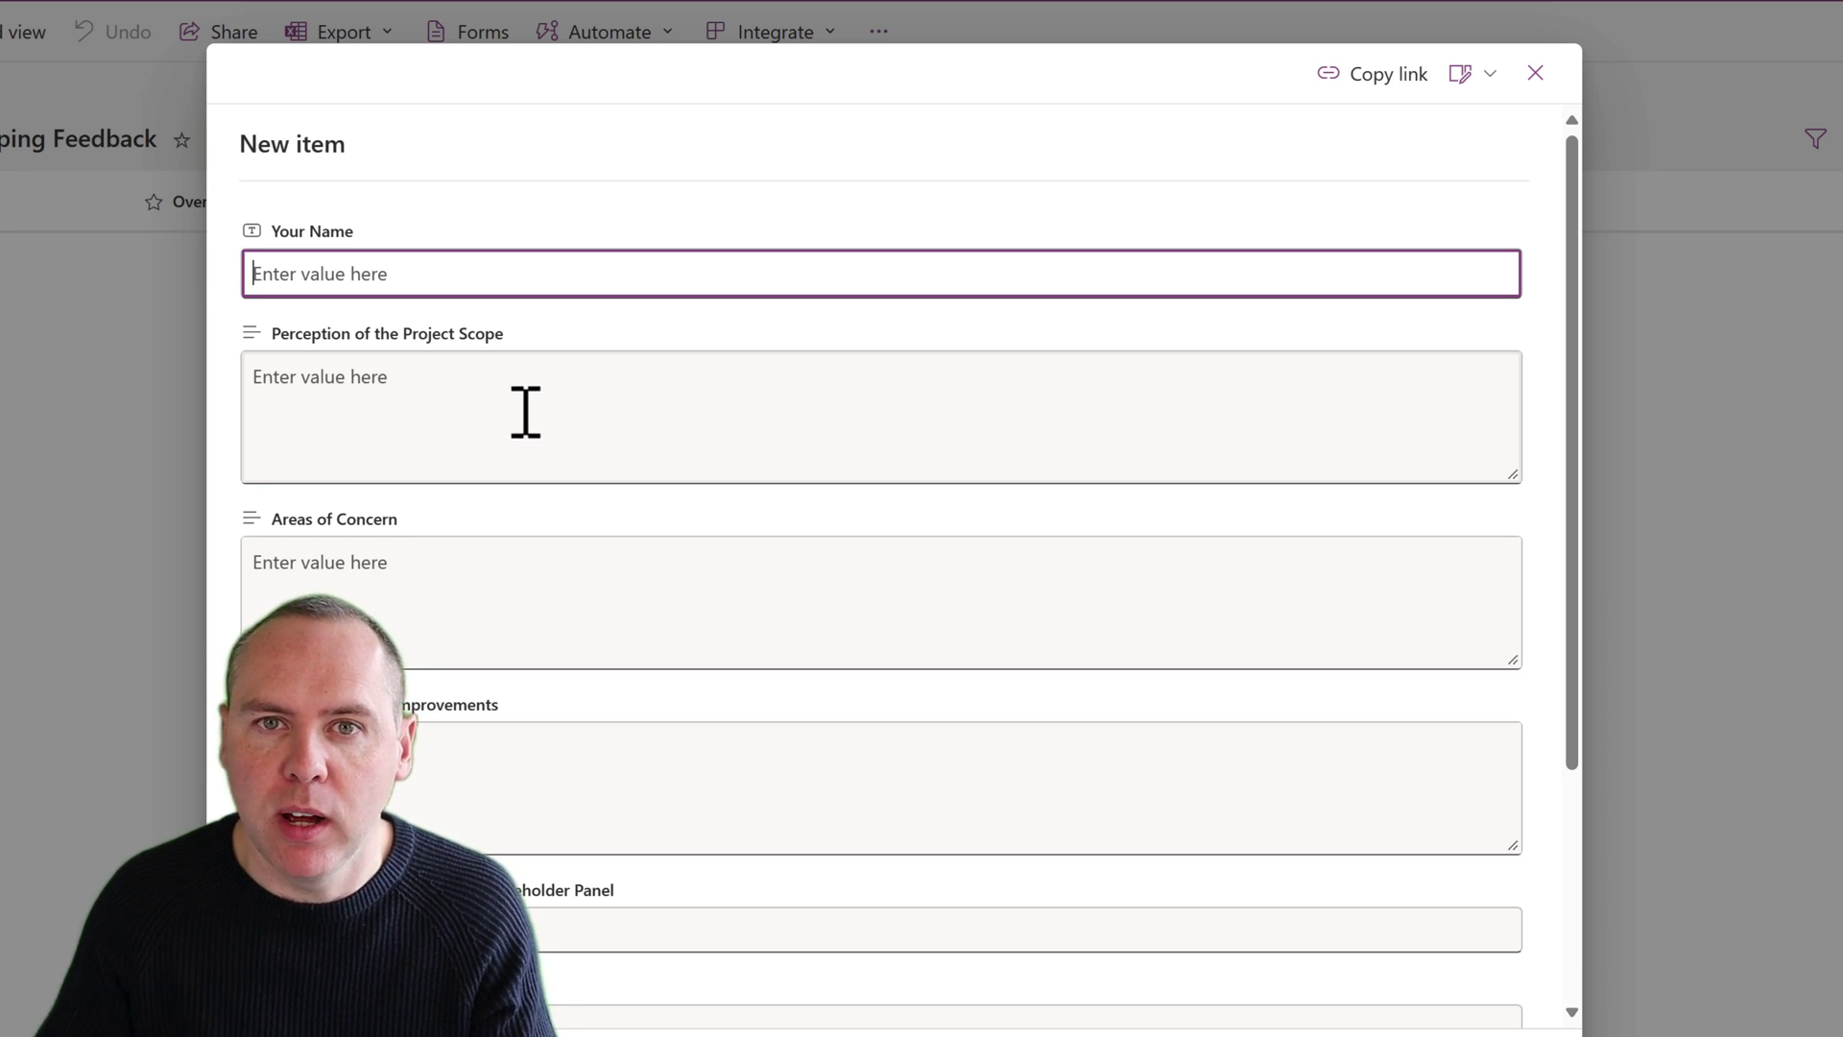
left_click(1535, 73)
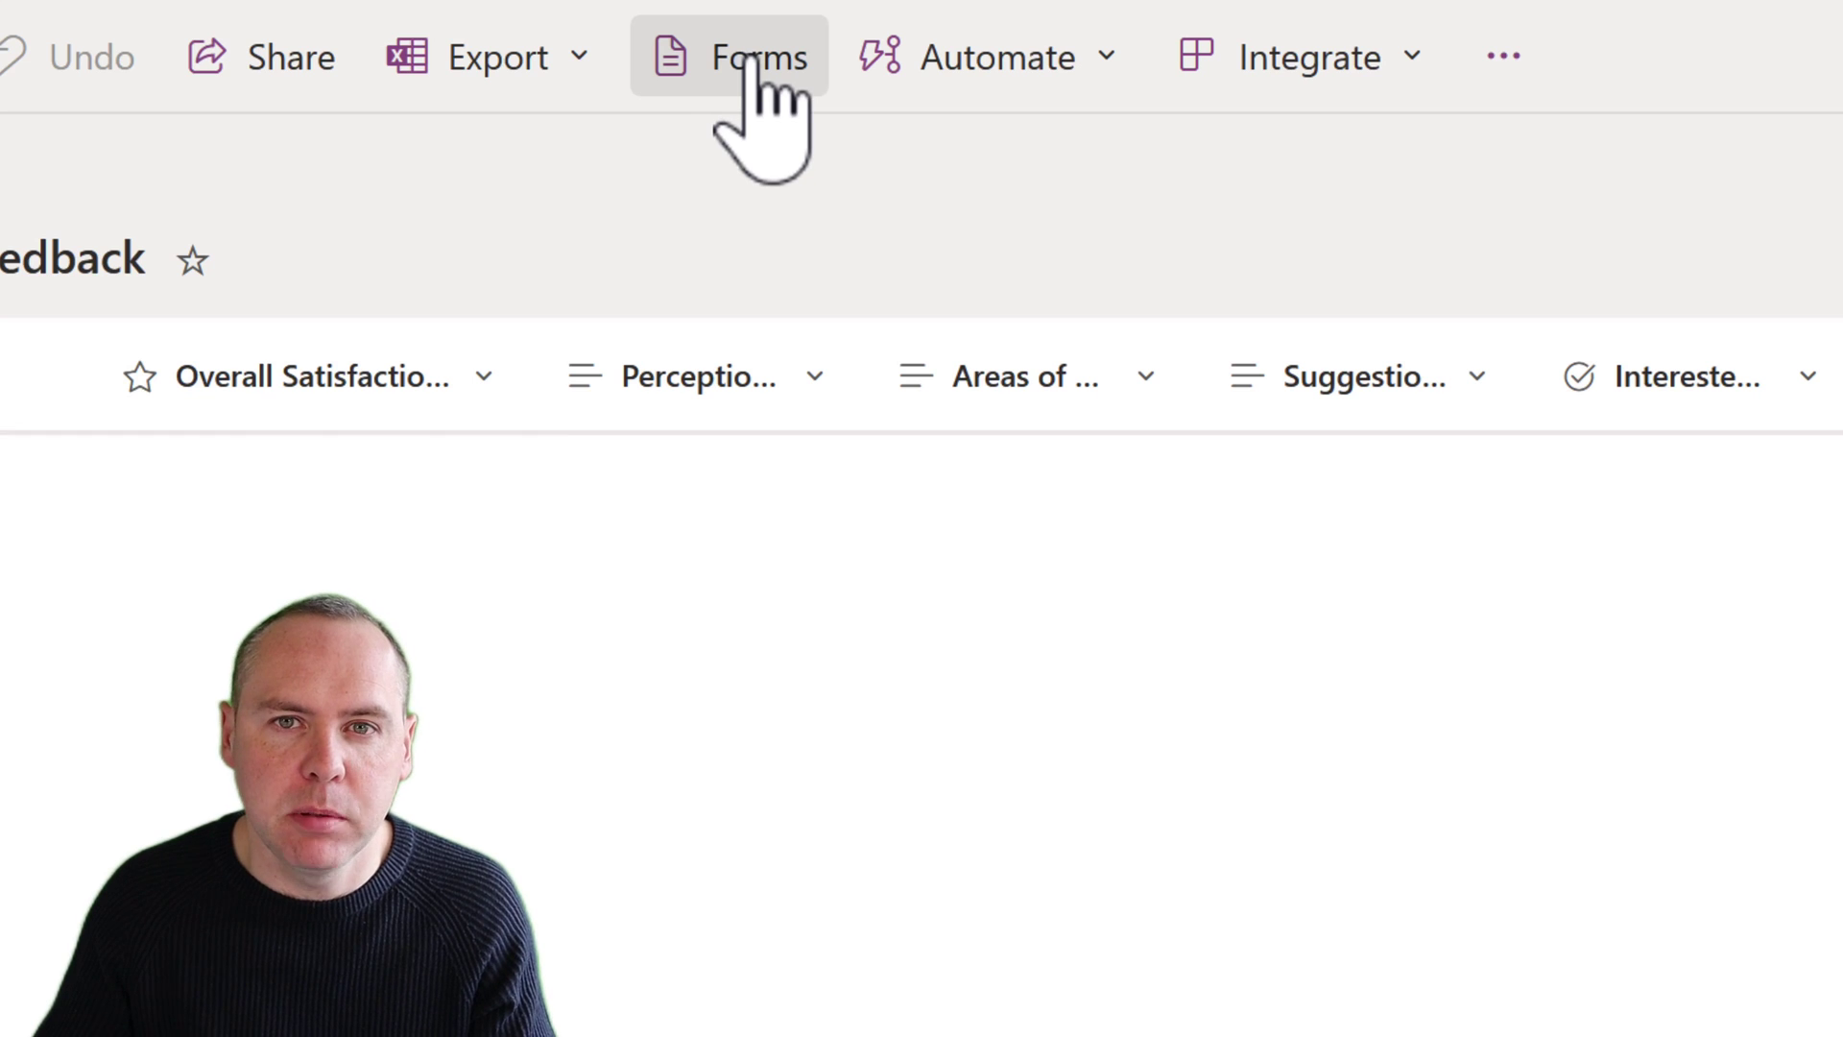
- Create a form titled "Stakeholder Feedback Form for Project GreenSpace Scoping Meeting" with a description inviting project feedback, and hide all its fields
left_click(749, 60)
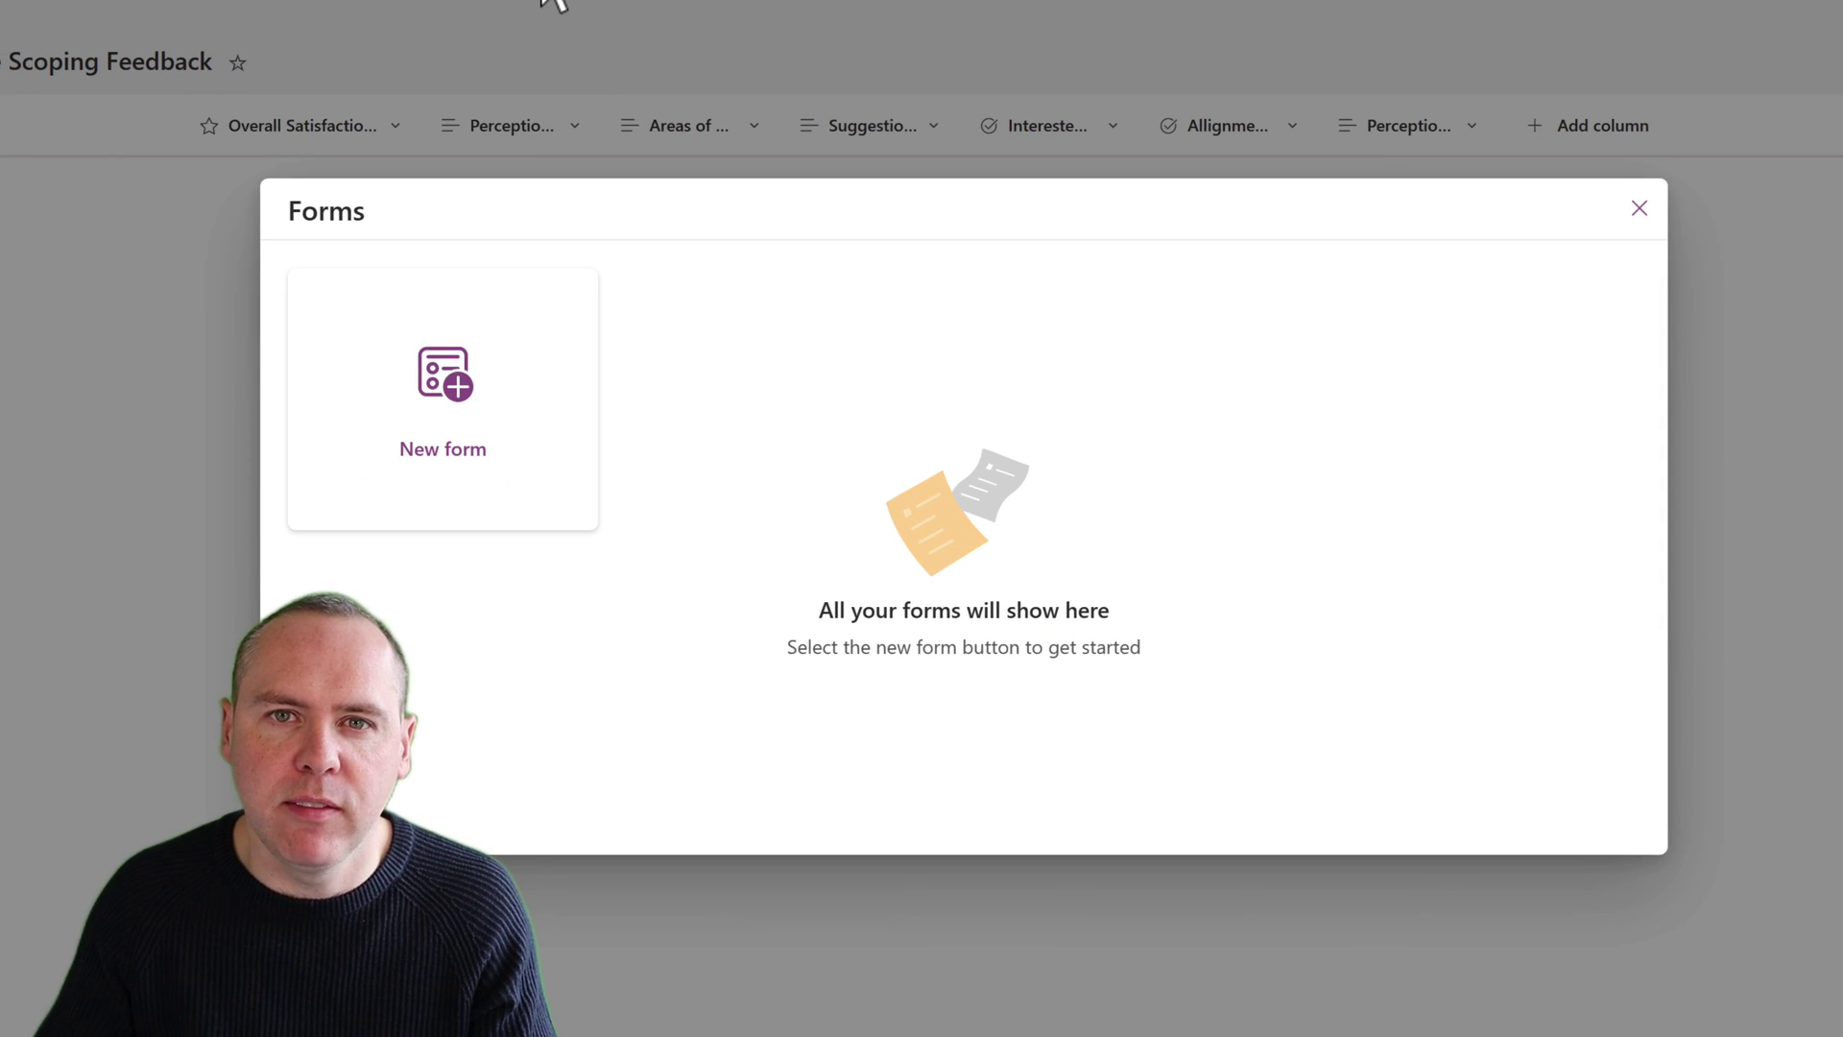
left_click(451, 398)
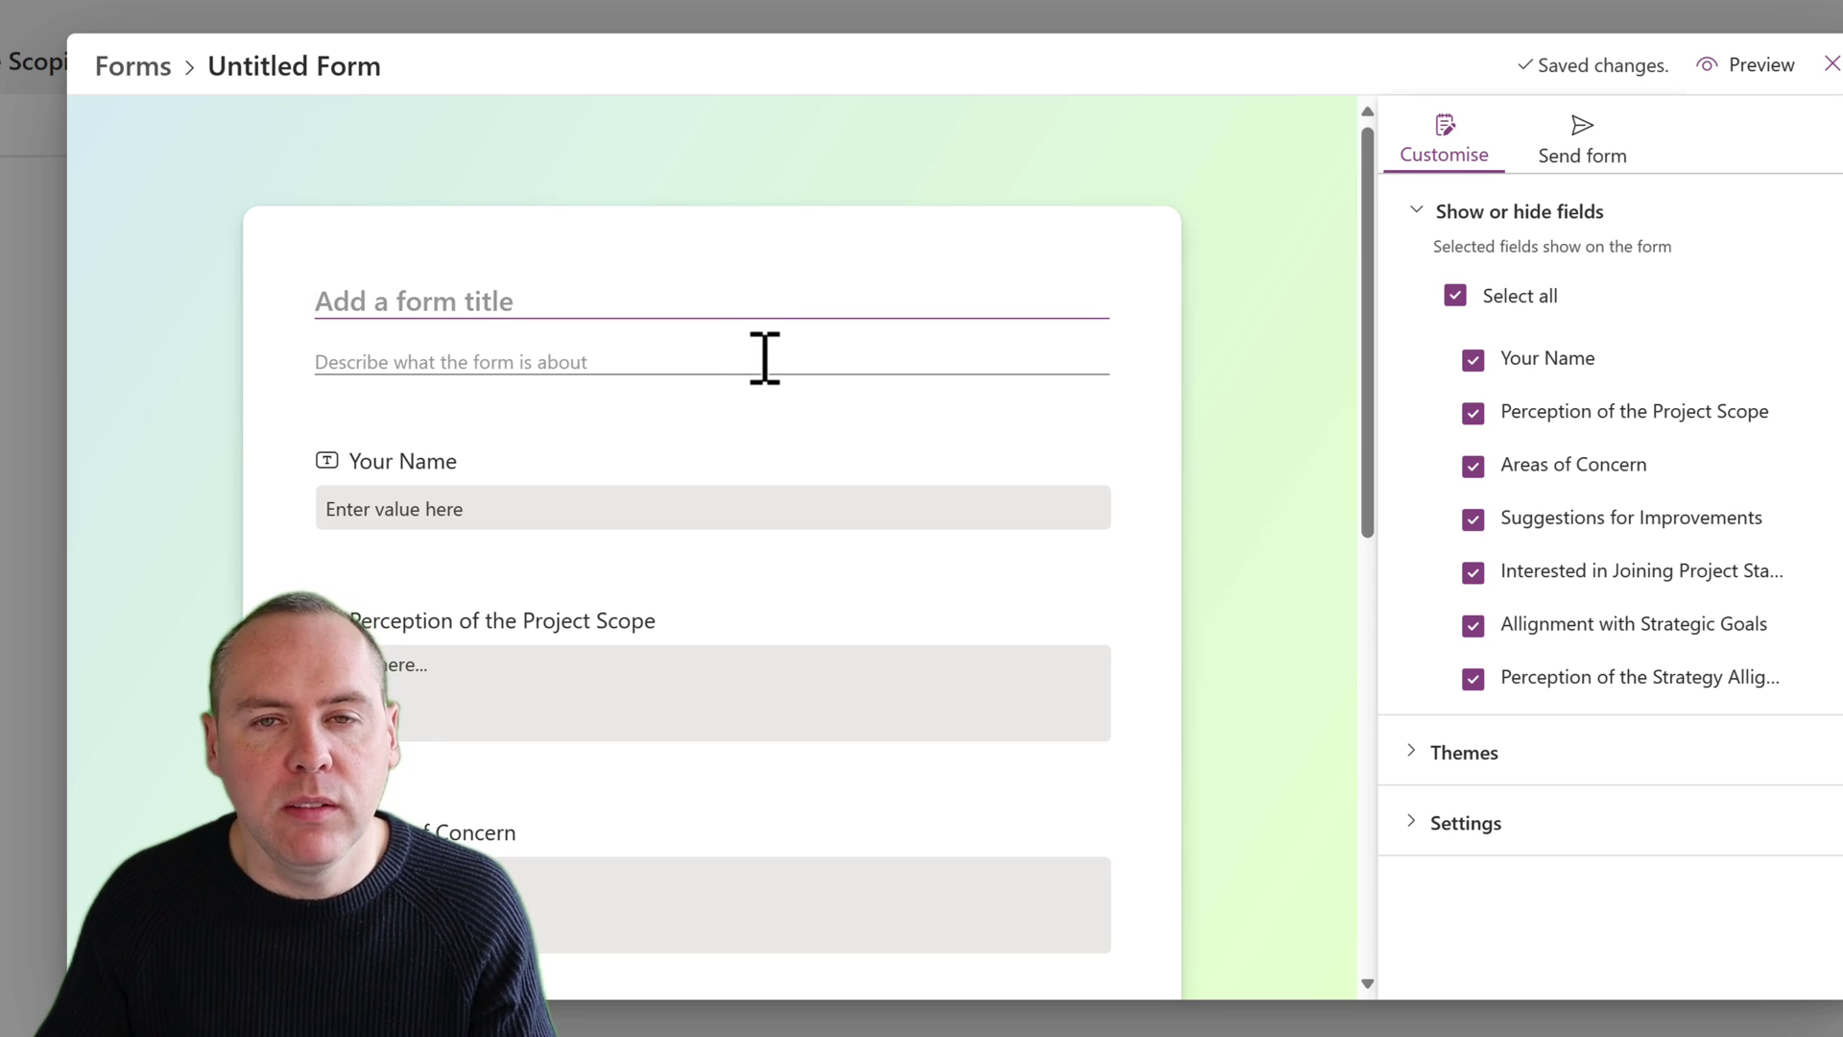
scroll(764, 363, "down", 1)
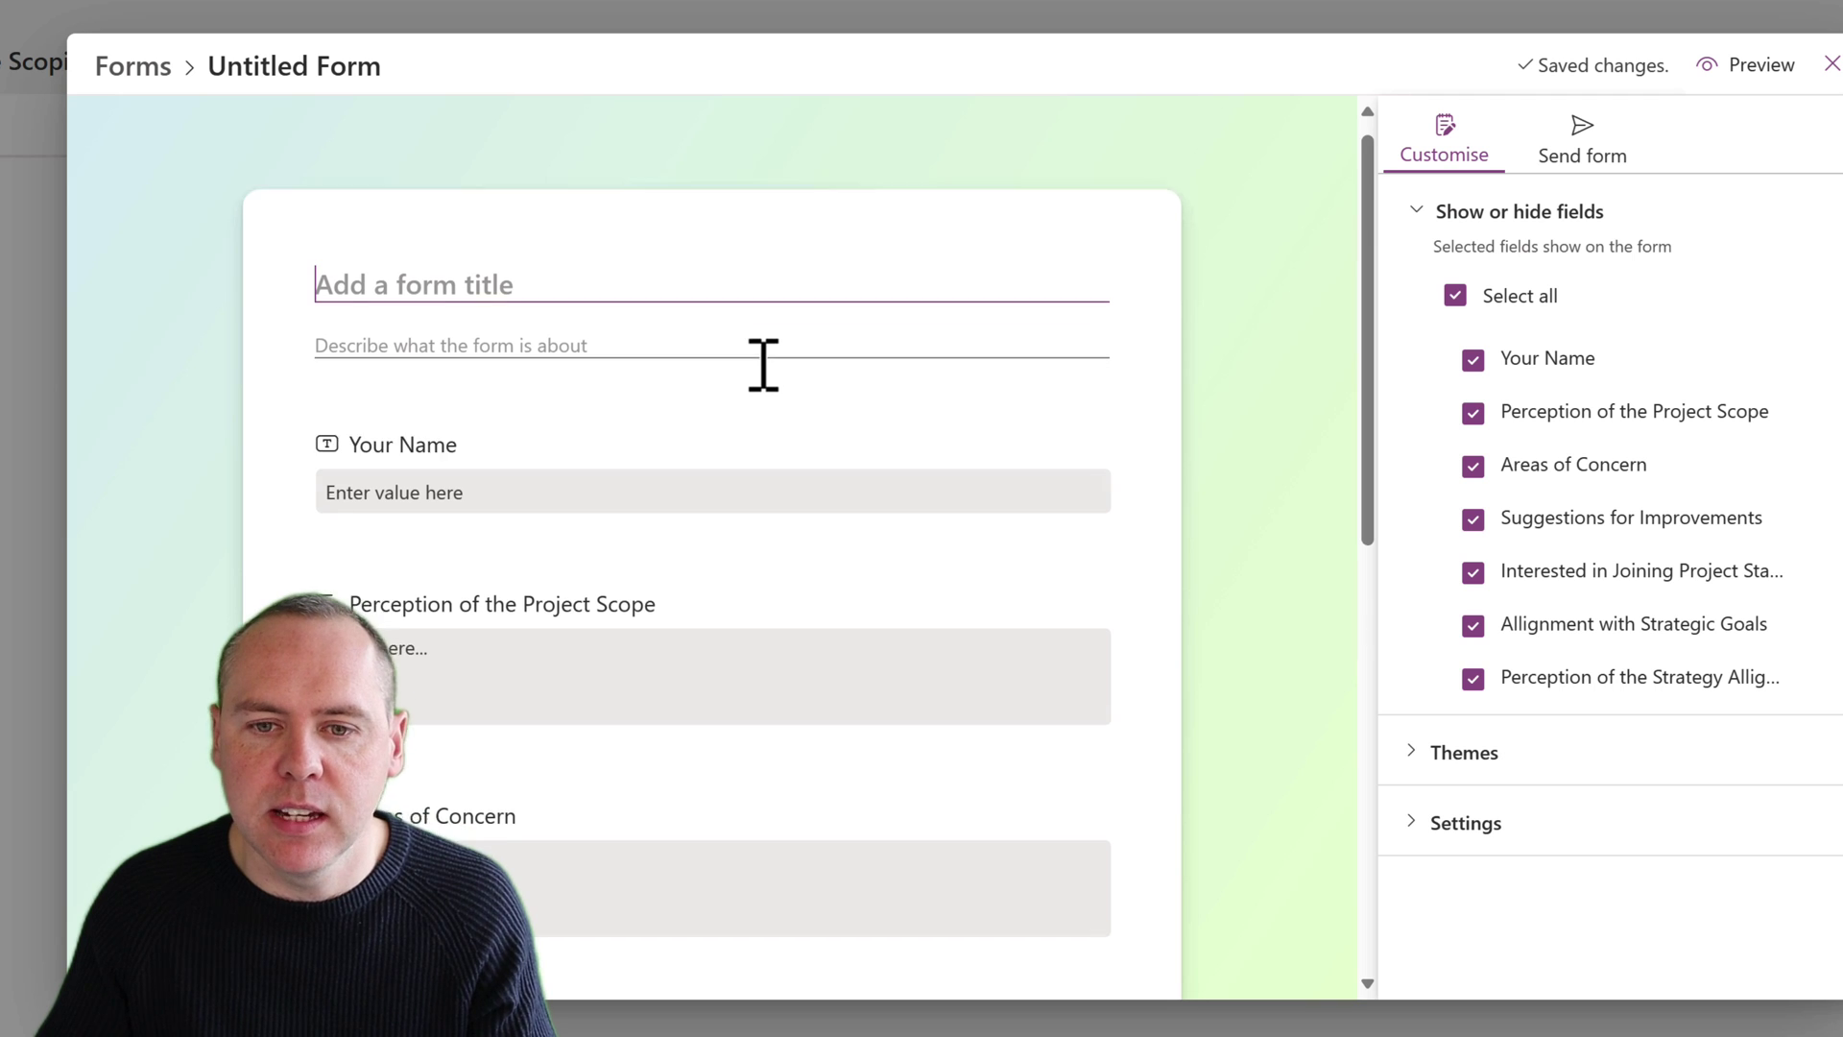
scroll(764, 363, "down", 8)
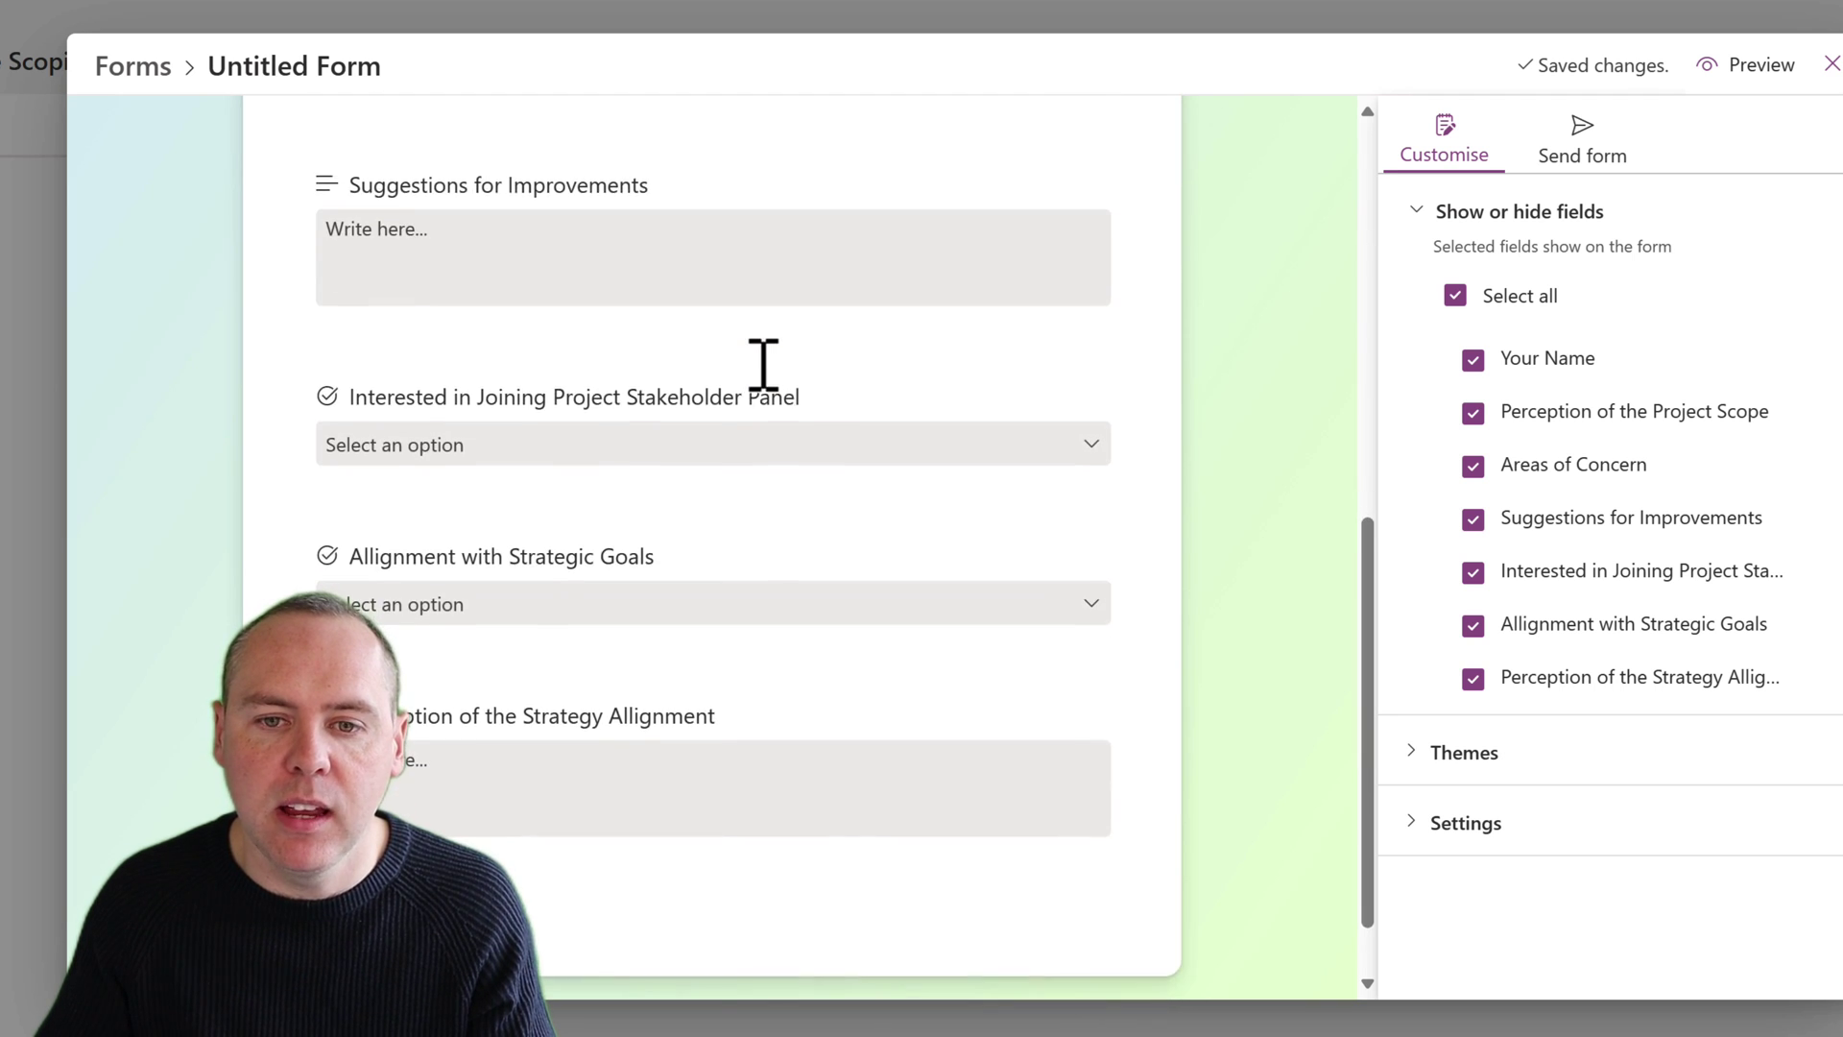
scroll(764, 363, "up", 9)
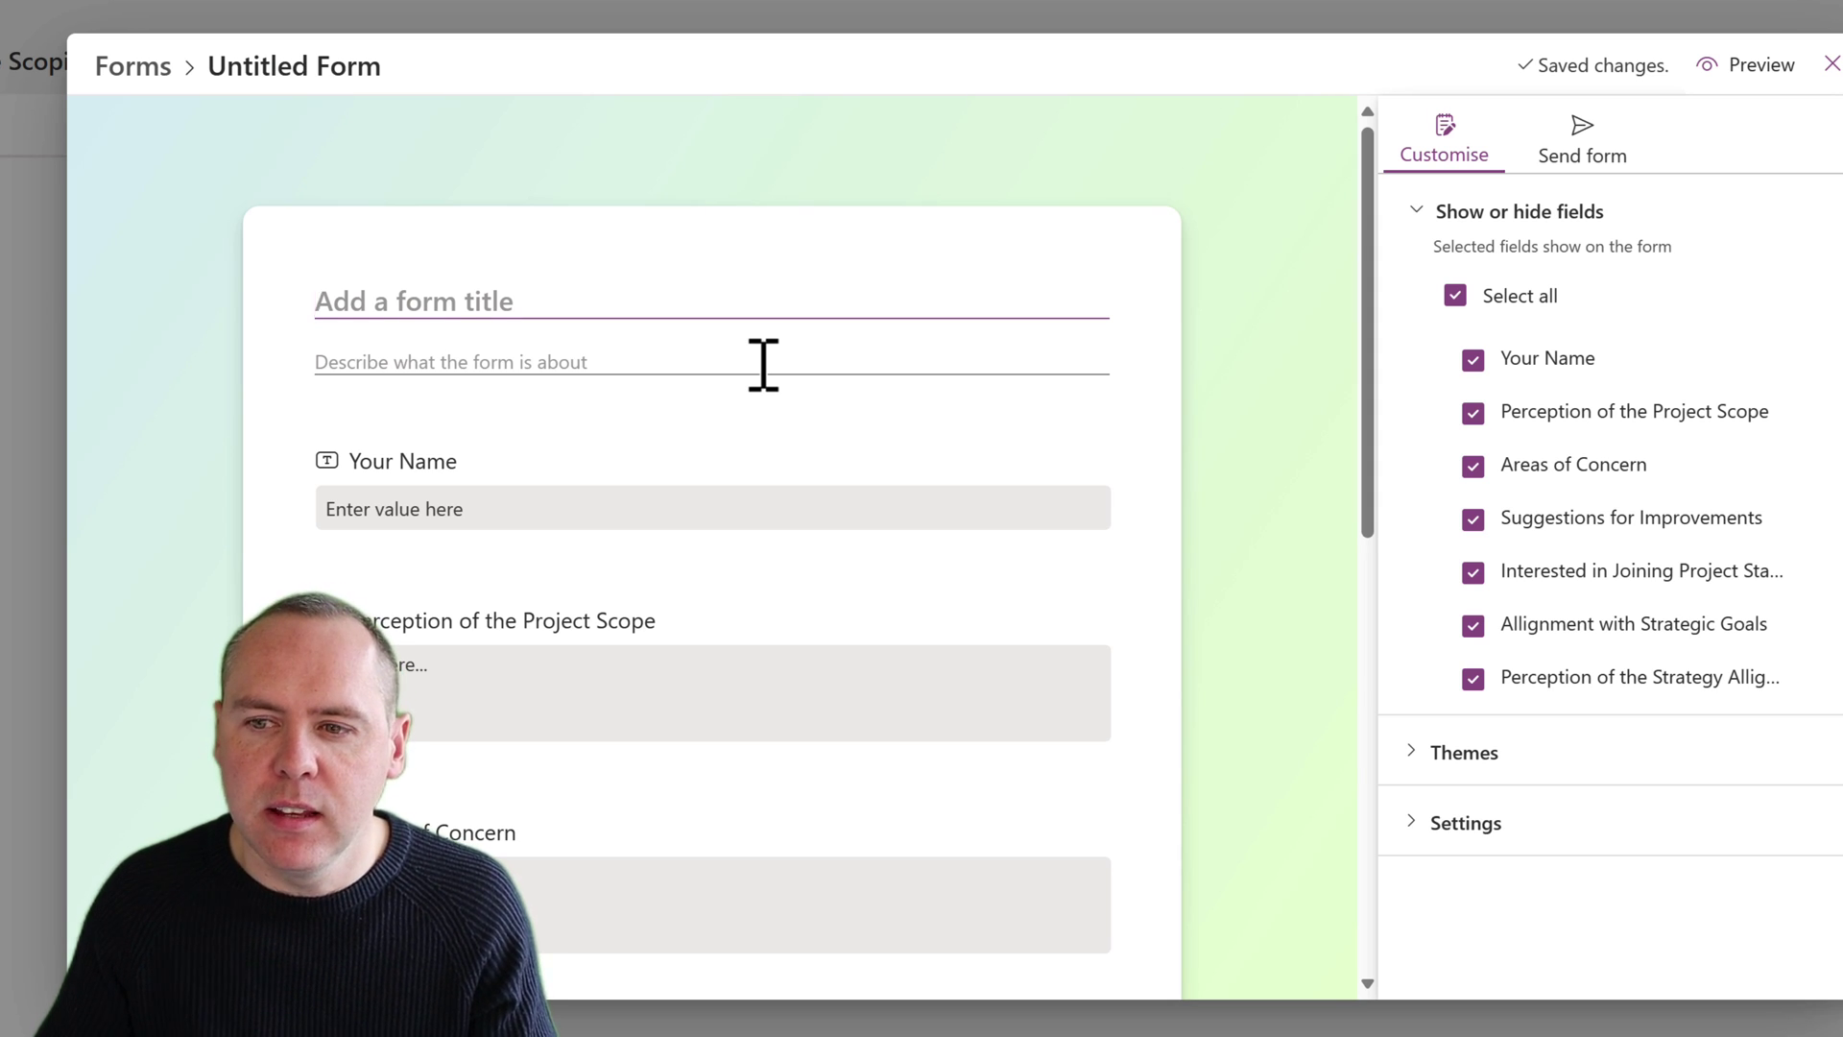
left_click(1456, 297)
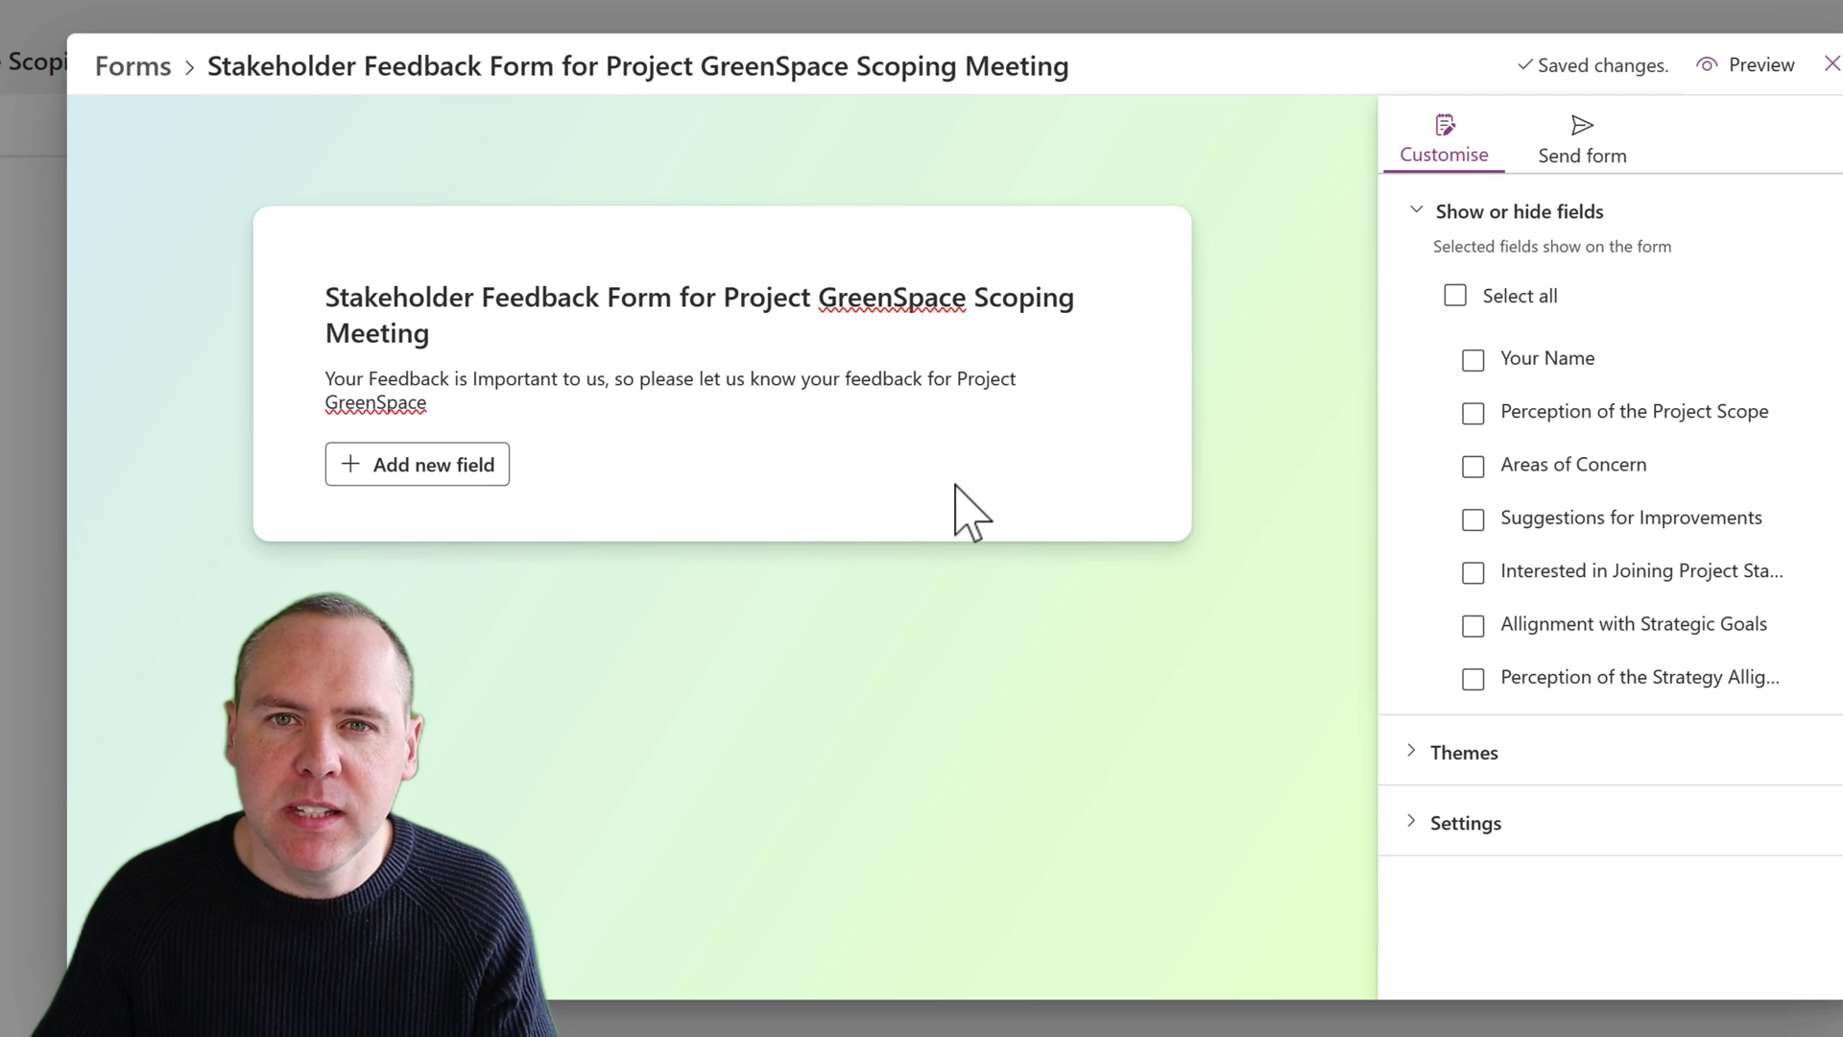
- Show the Your Name, Perception of the Project Scope, Areas of Concern, Suggestions for Improvements and Interested in Joining Project Stakeholder Panel fields on the form
left_click(459, 478)
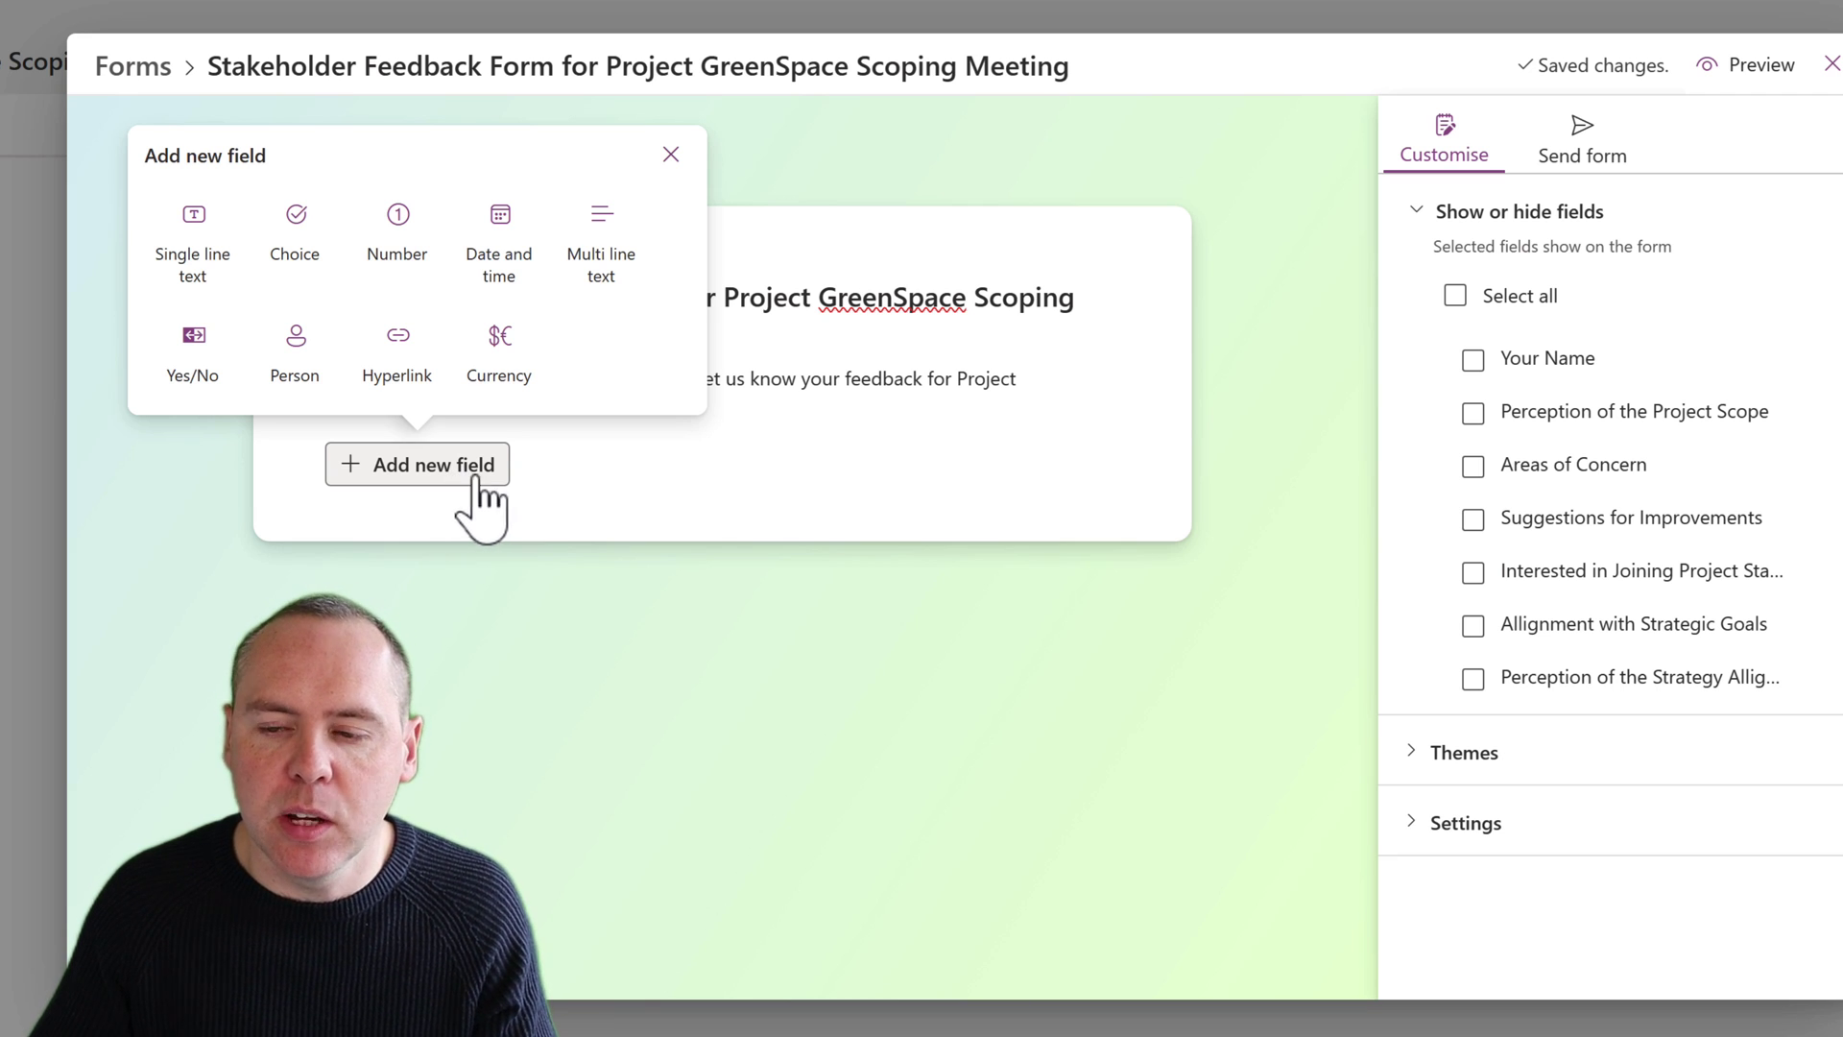
left_click(1472, 365)
left_click(1473, 363)
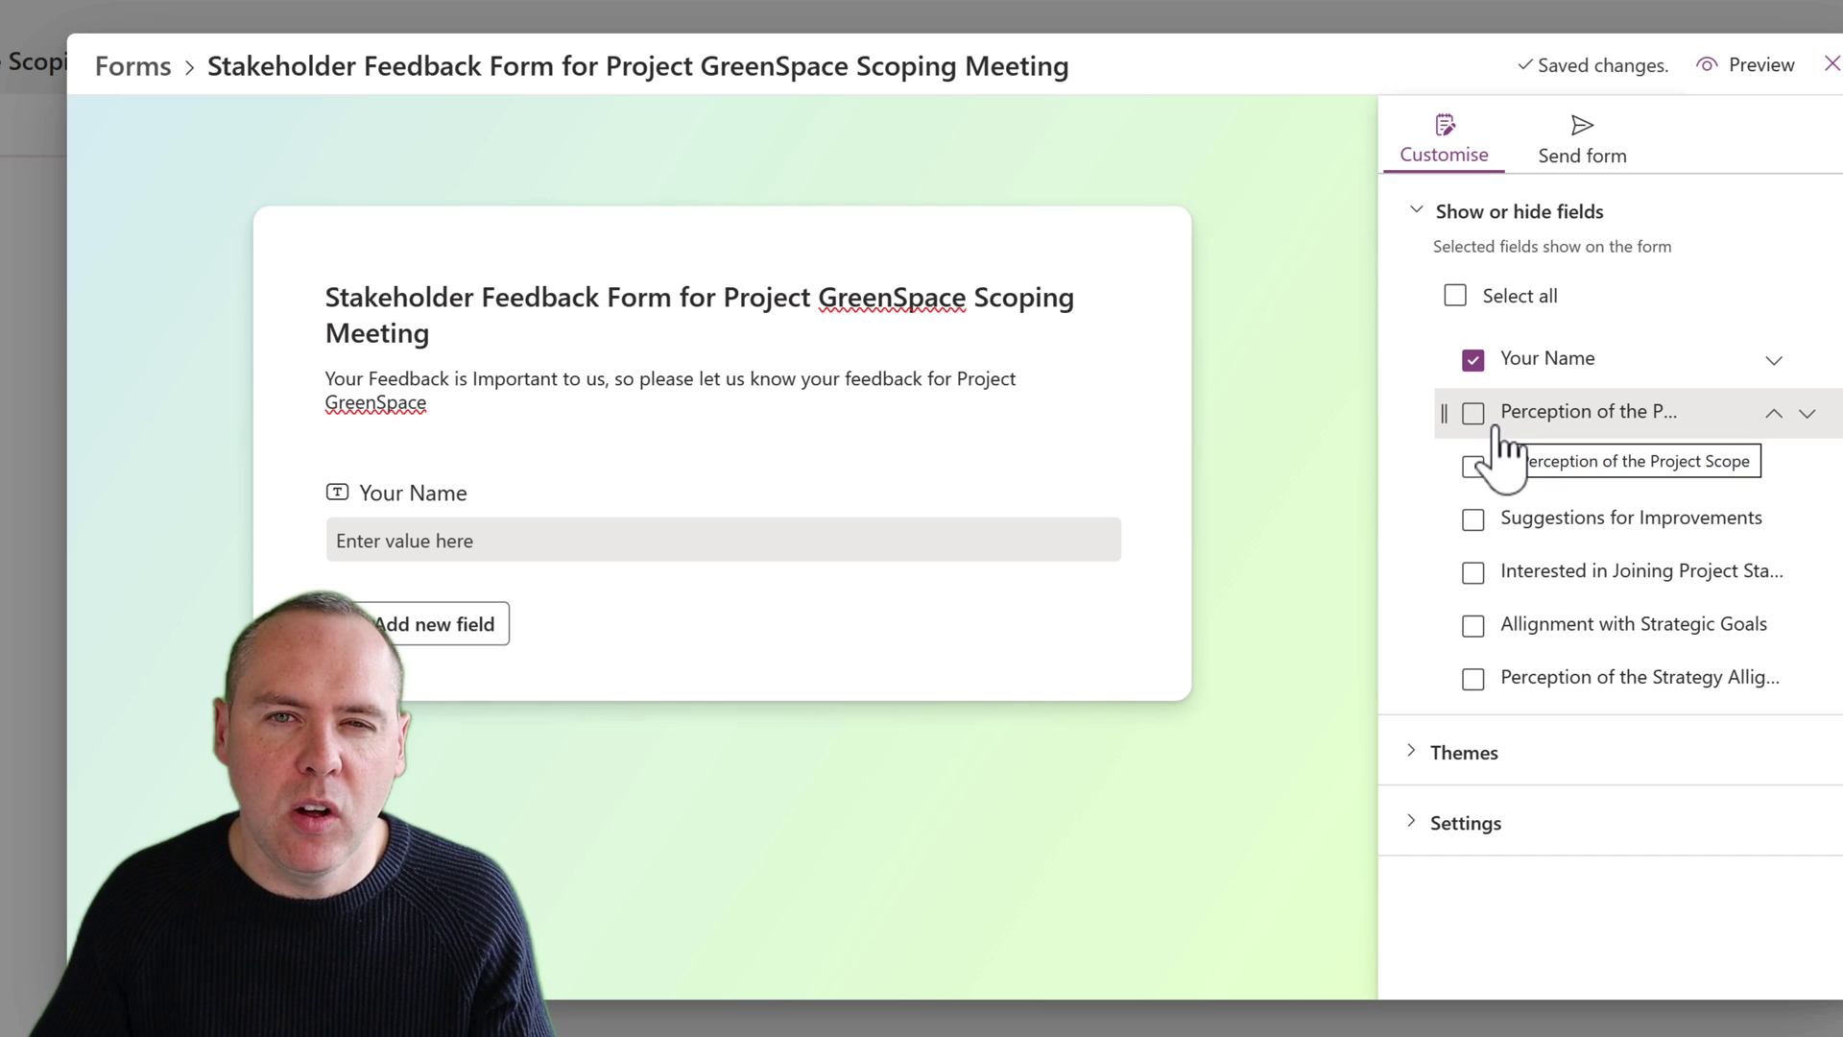
left_click(1497, 430)
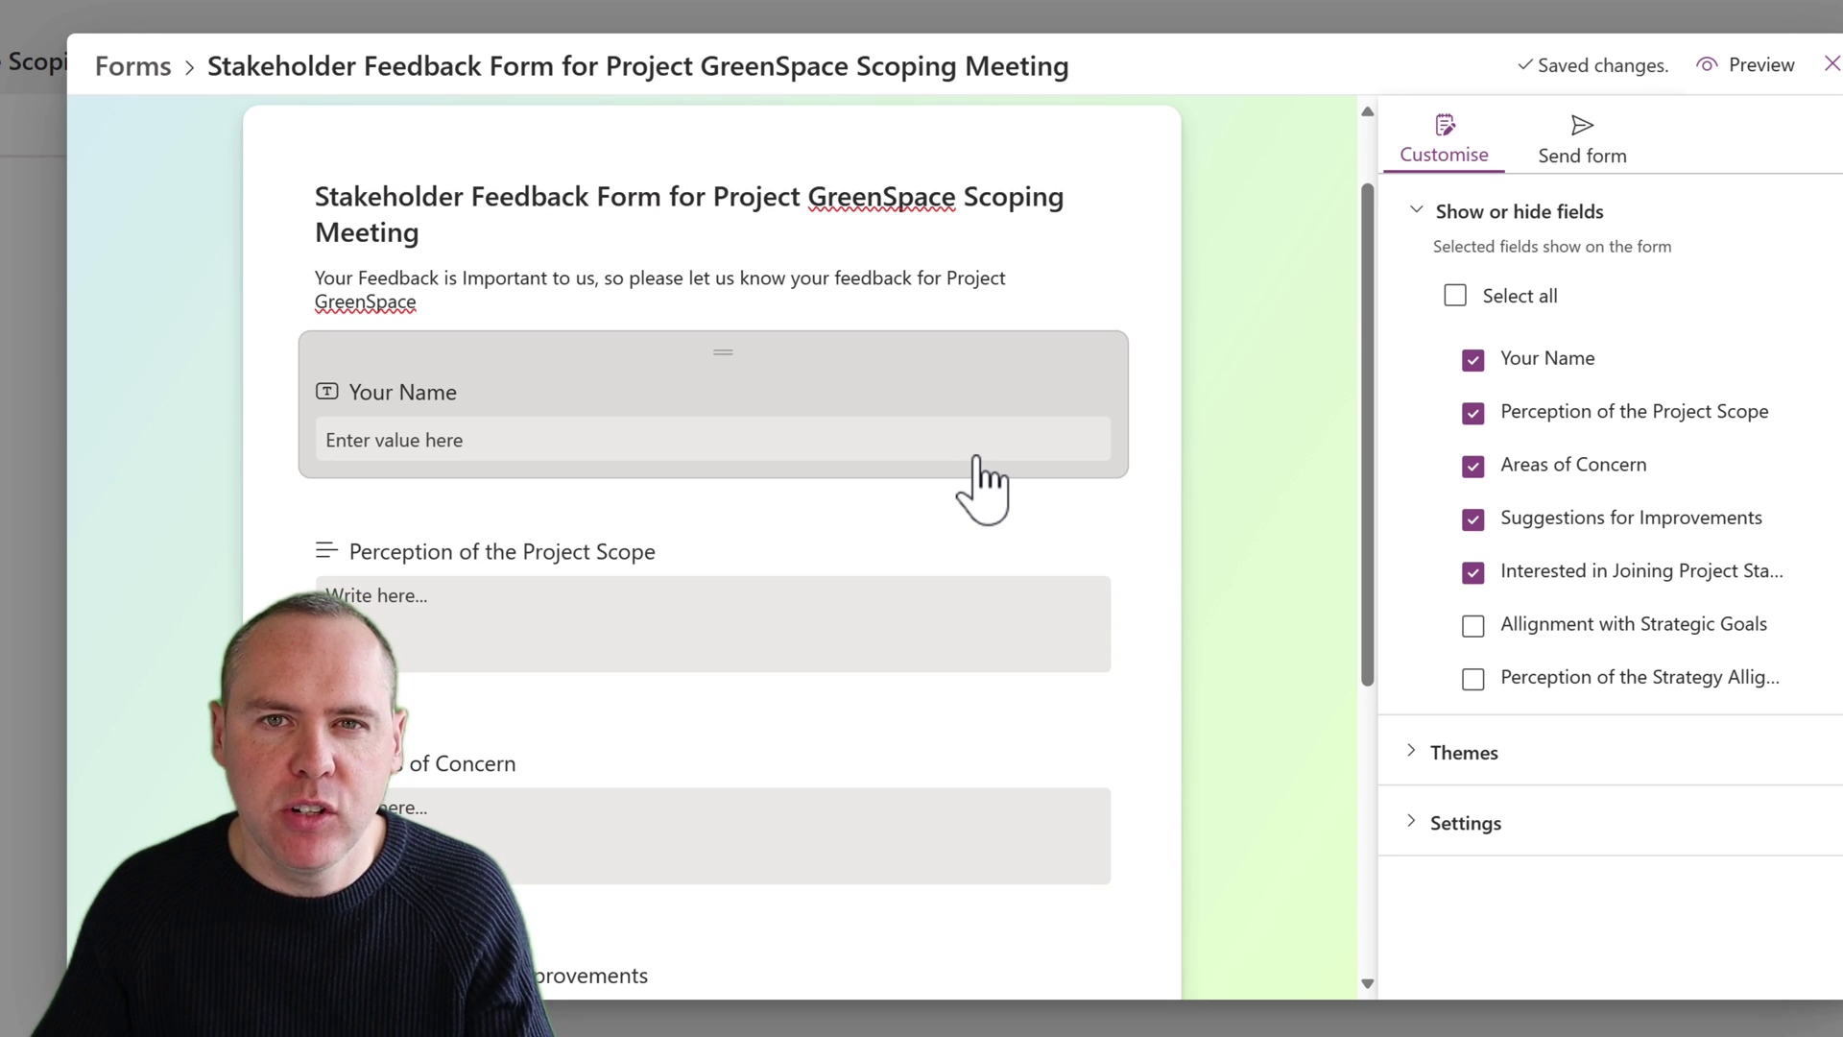
- Change the form's name question to "Your Full Name" with the description "Please input your full name"
scroll(987, 500, "up", 1)
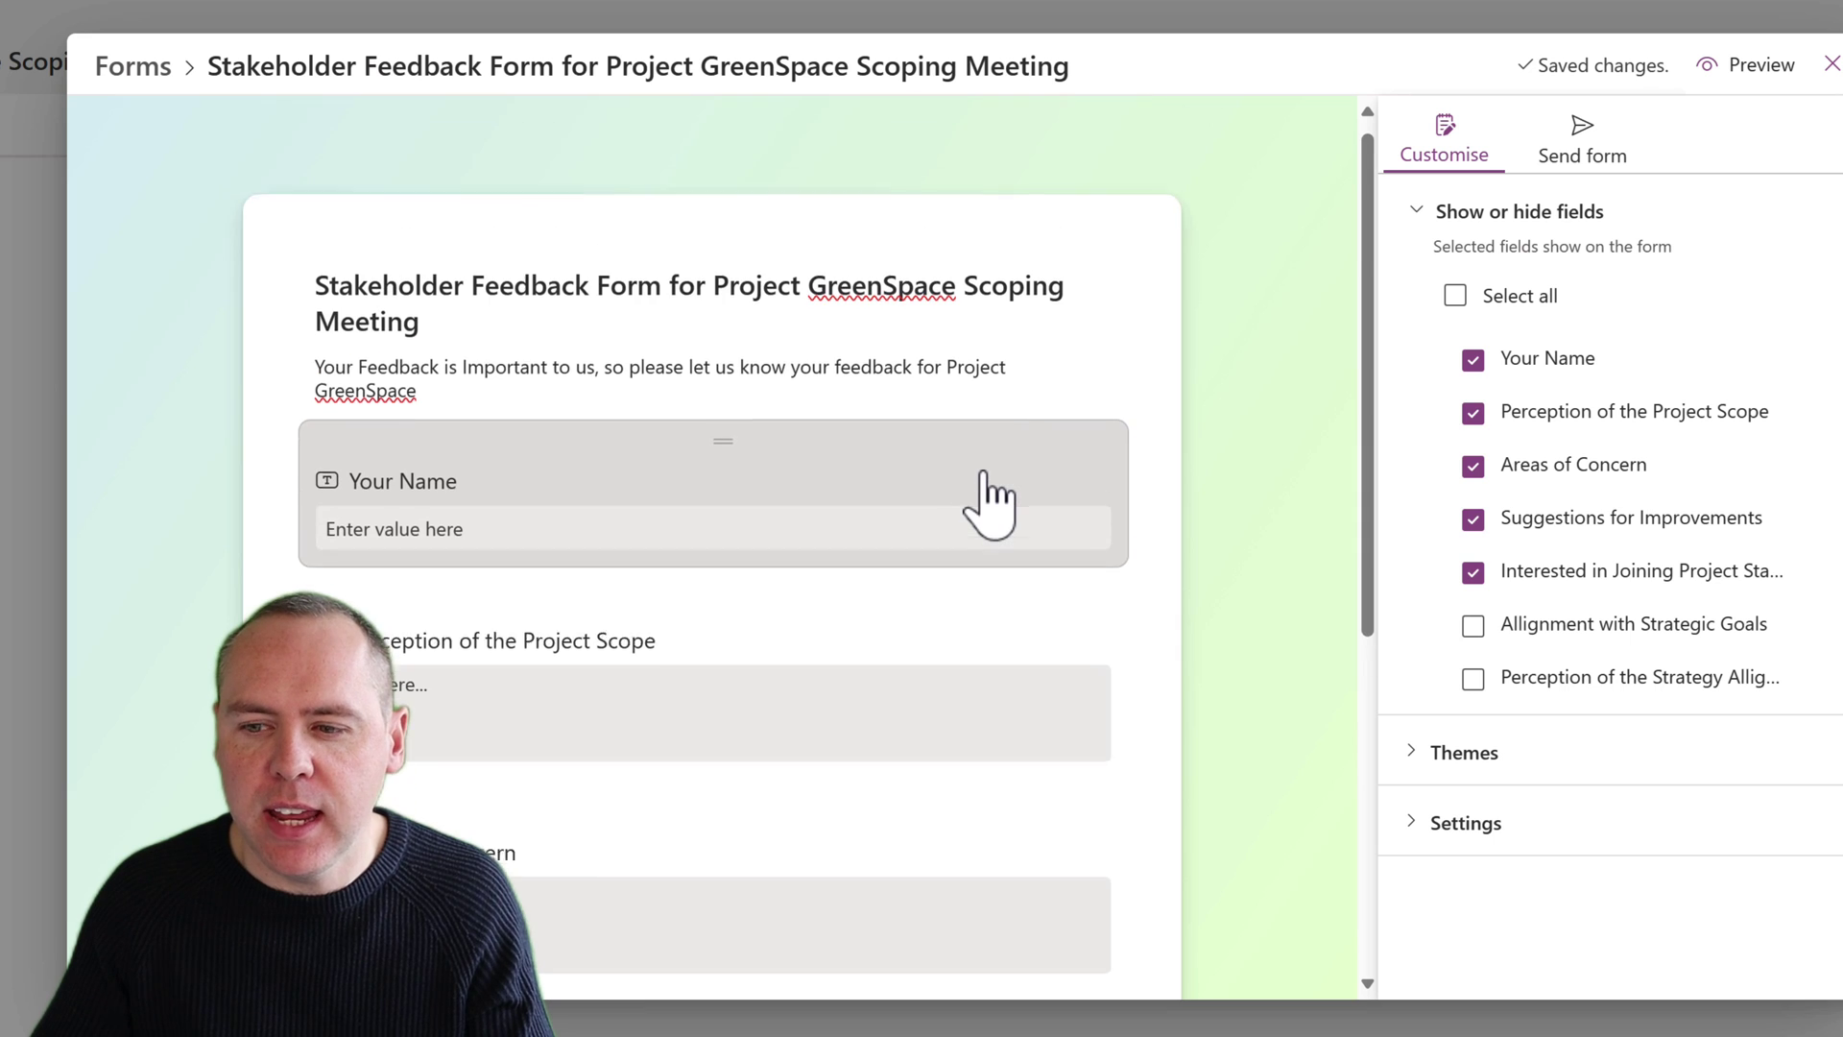
scroll(989, 499, "down", 1)
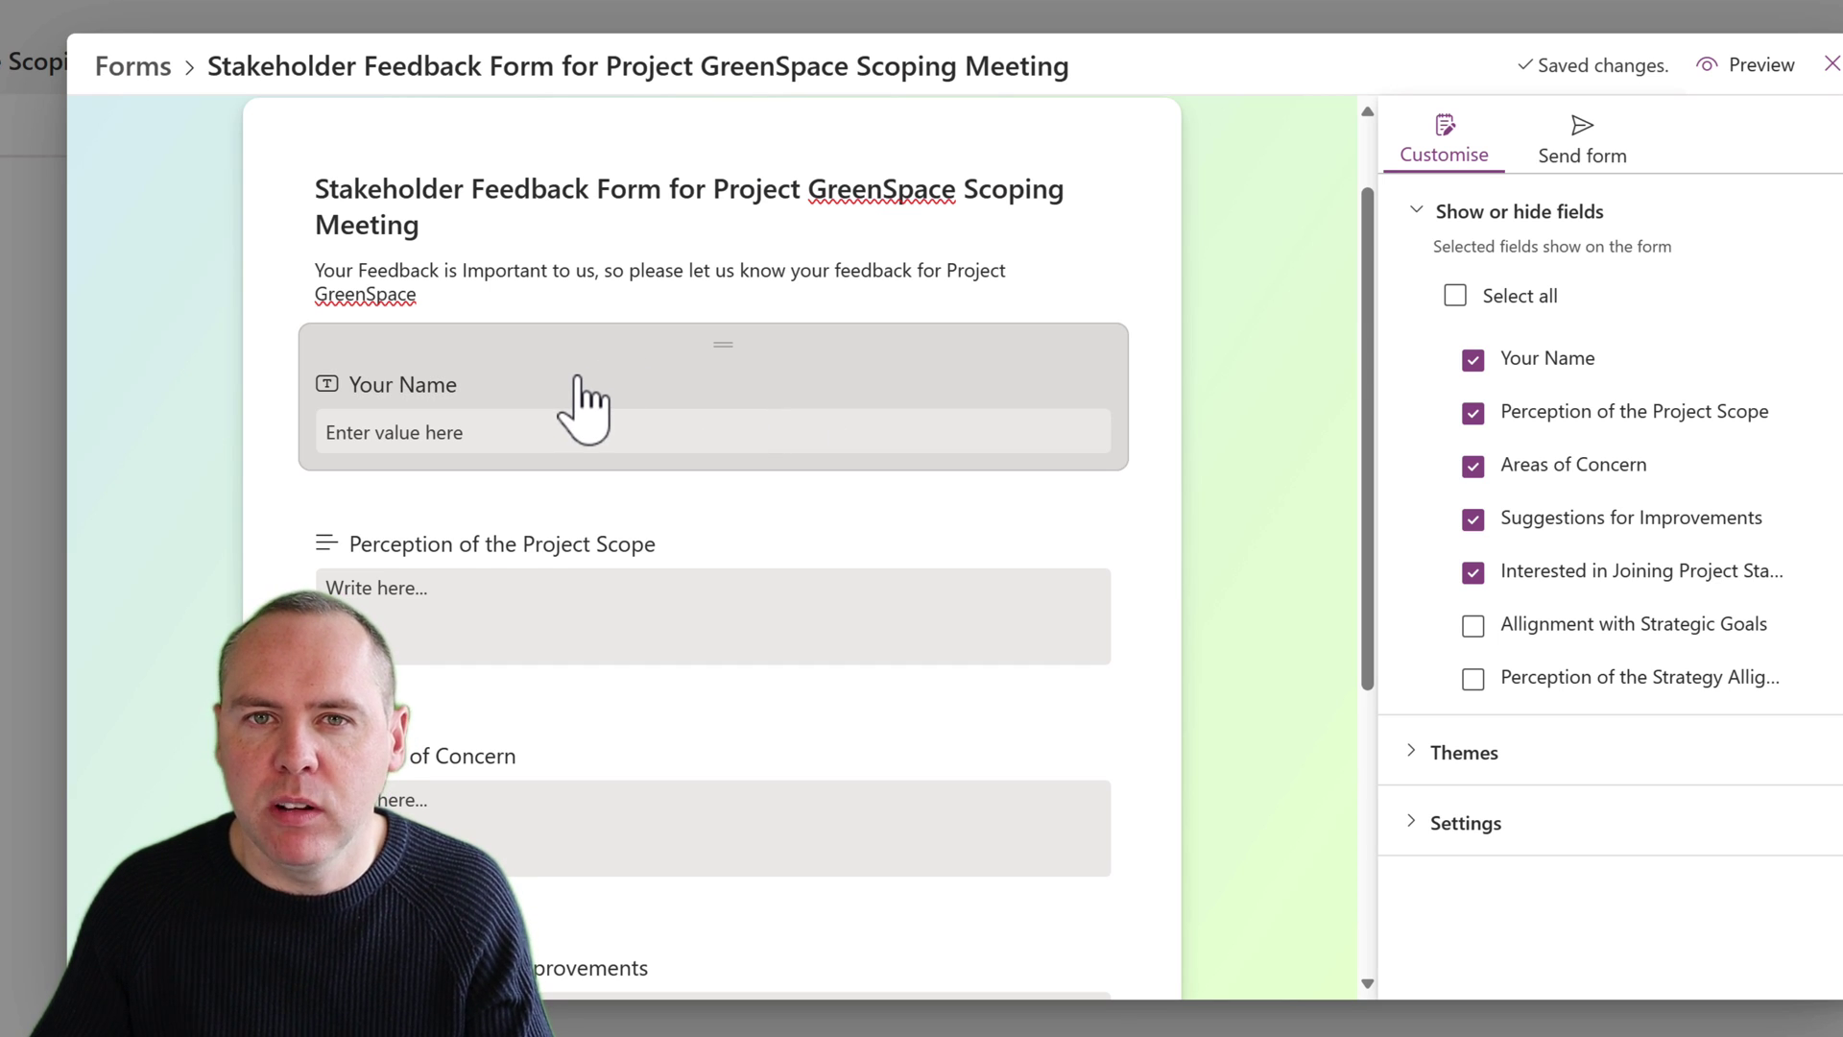
left_click(491, 382)
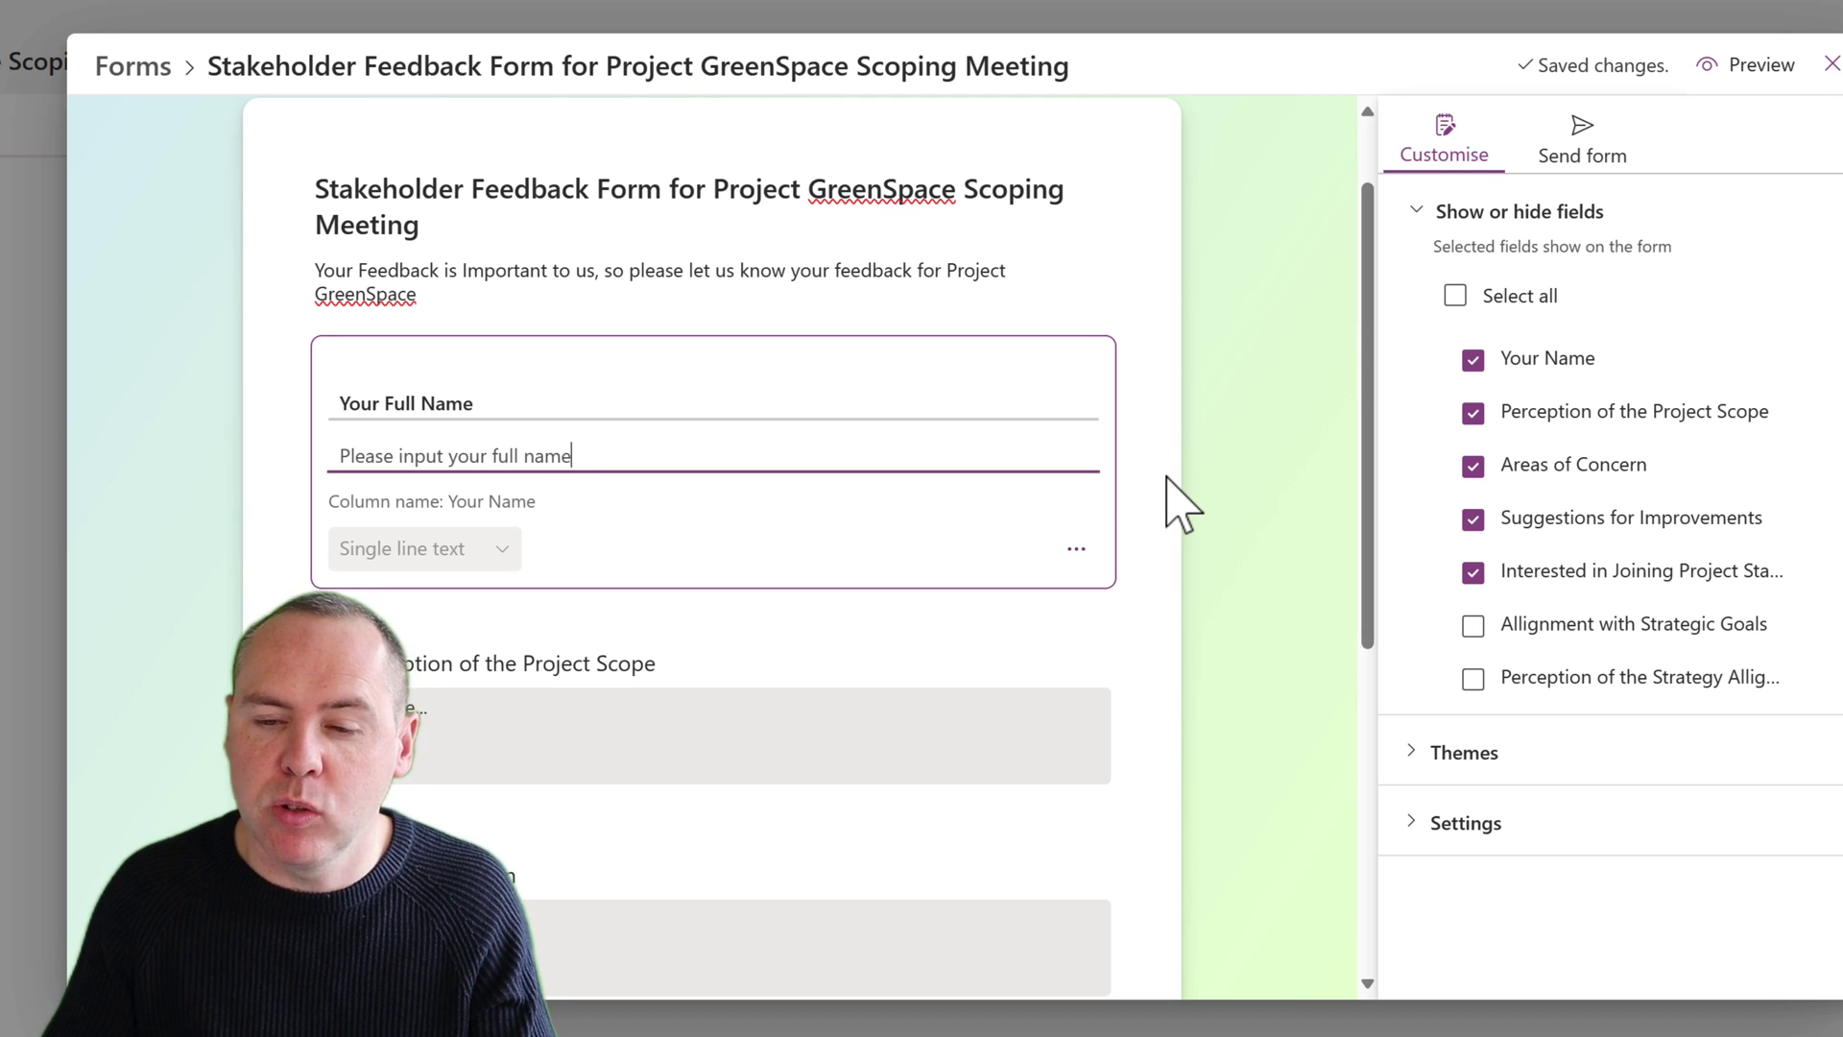
left_click(1163, 480)
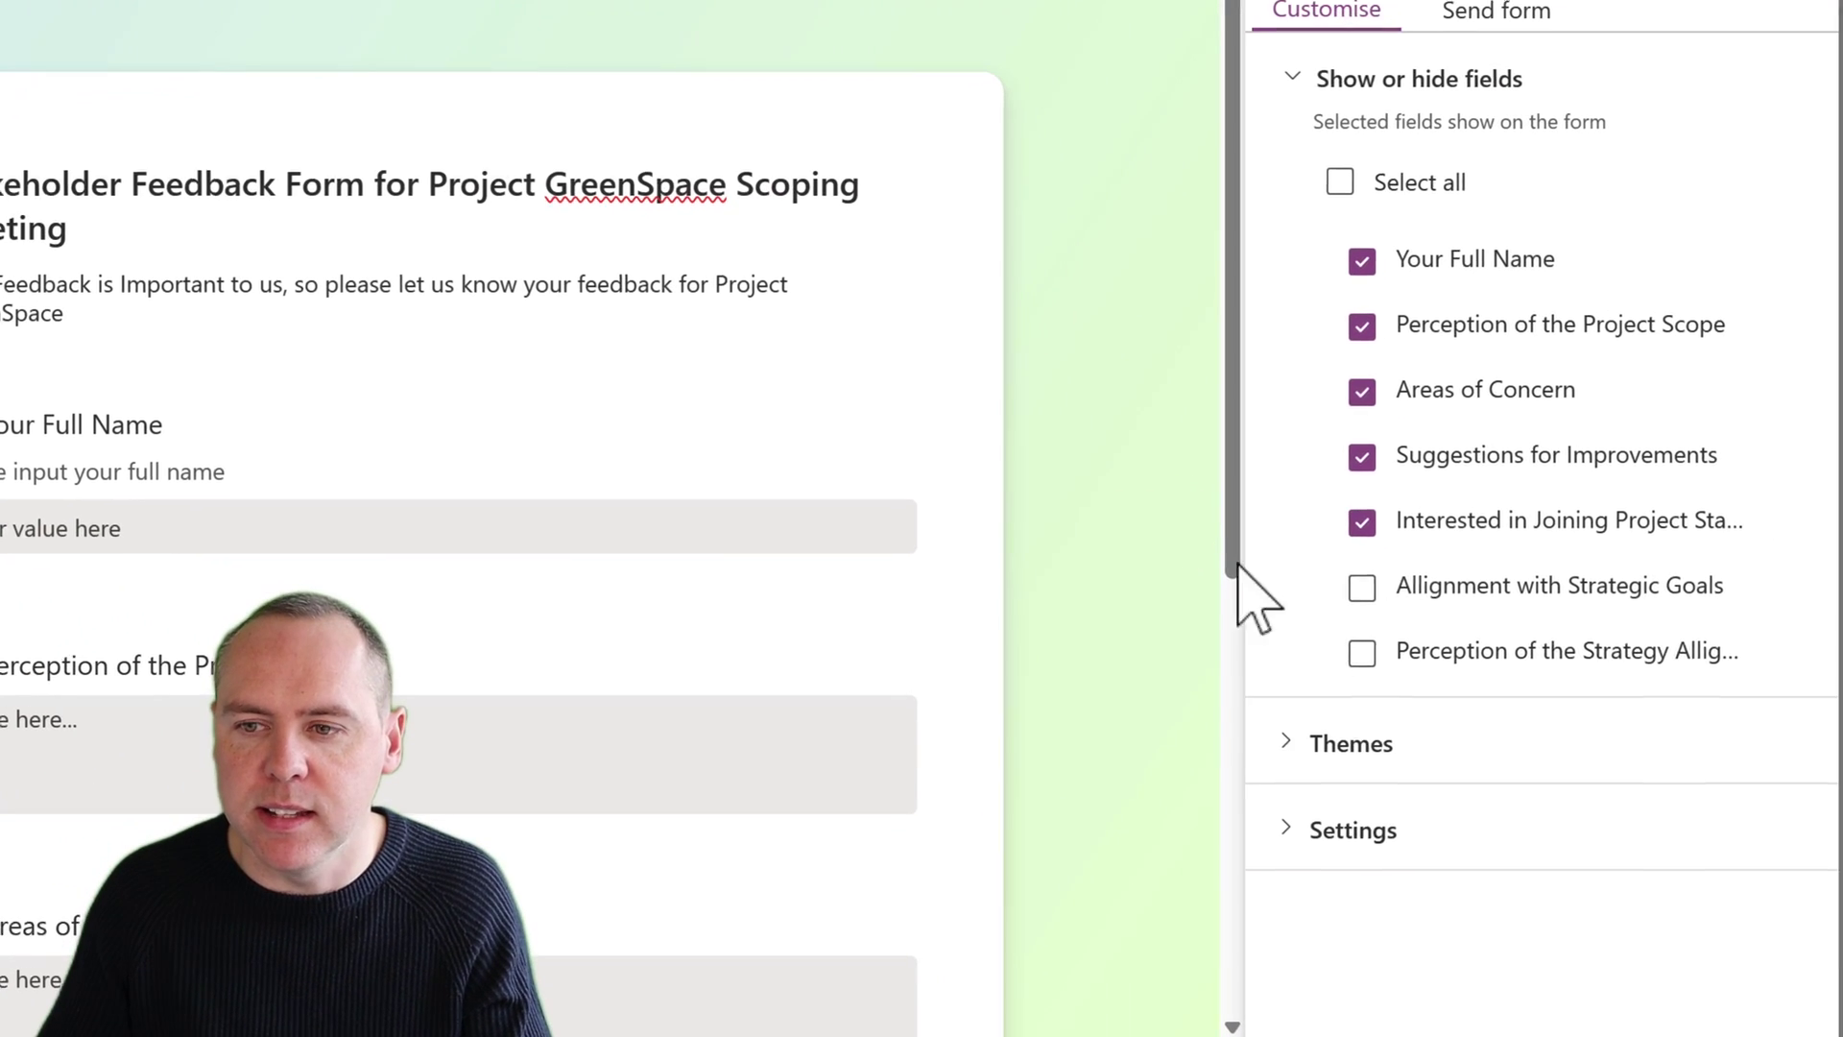
- Style the form with the purple-to-mint gradient background theme and a custom green theme color
left_click(1582, 813)
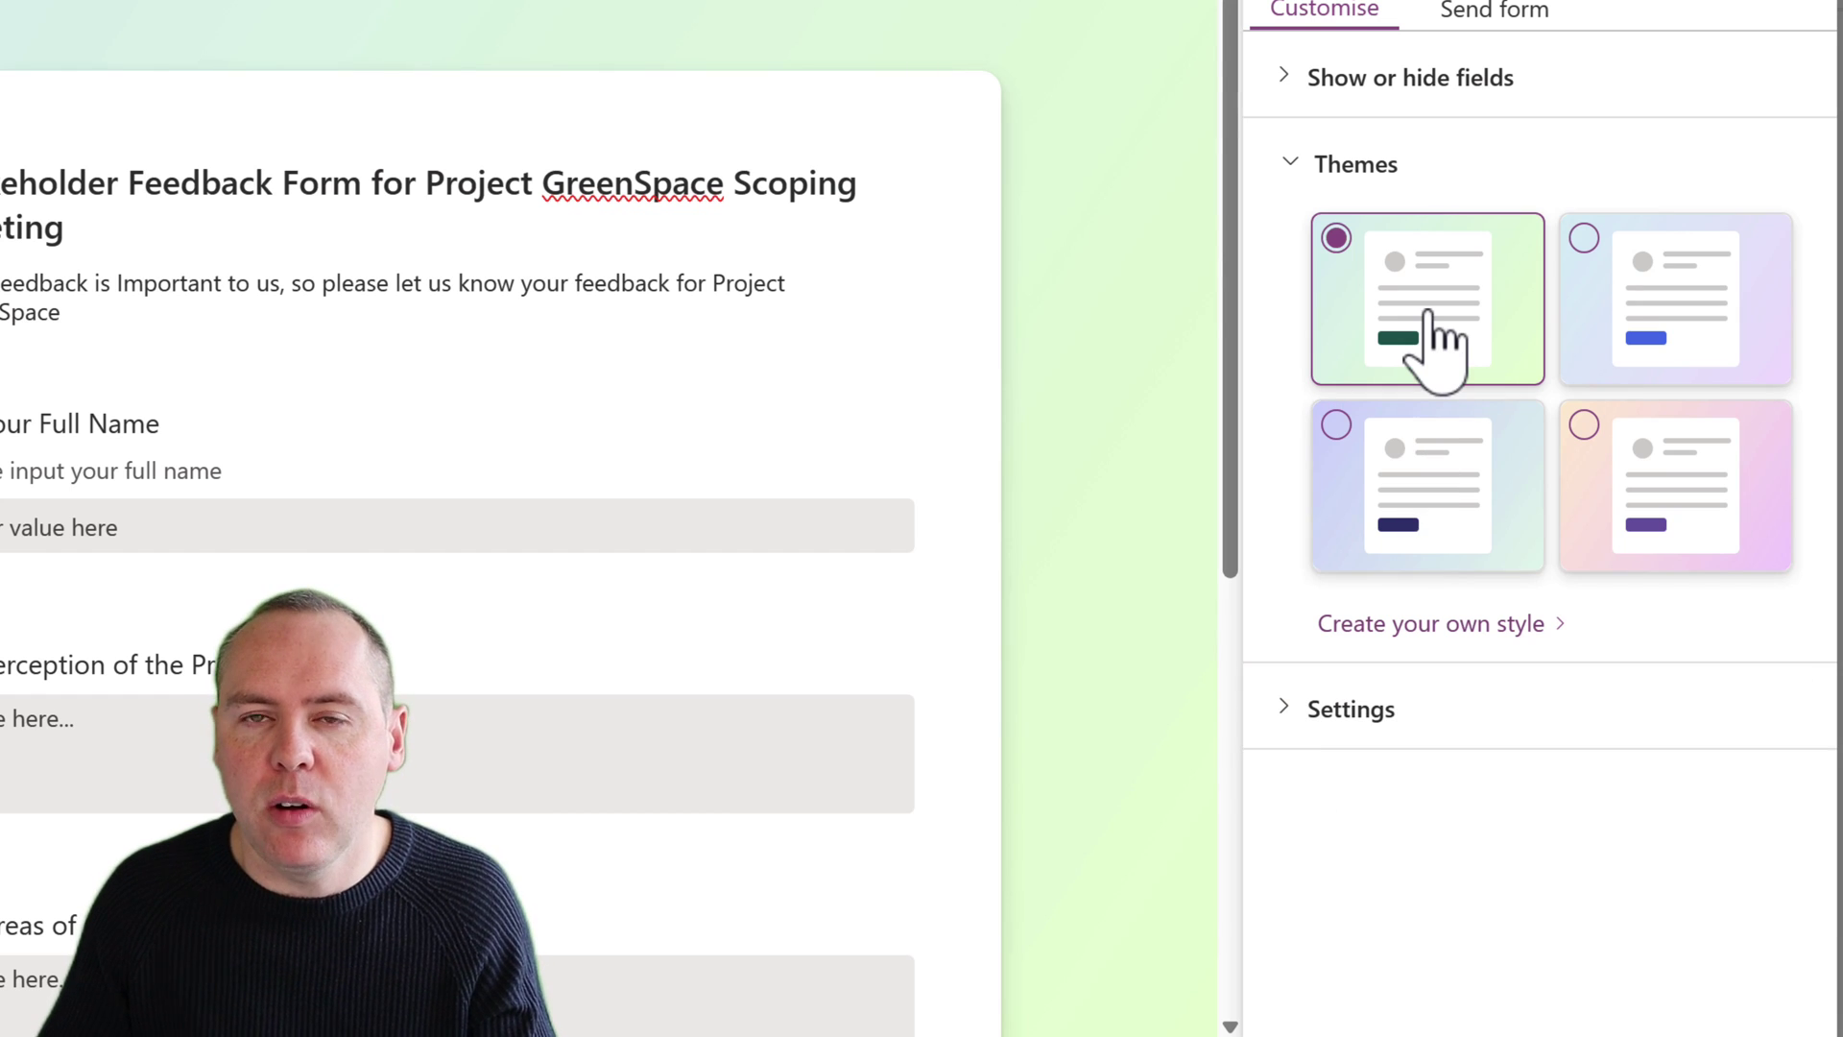
left_click(1428, 437)
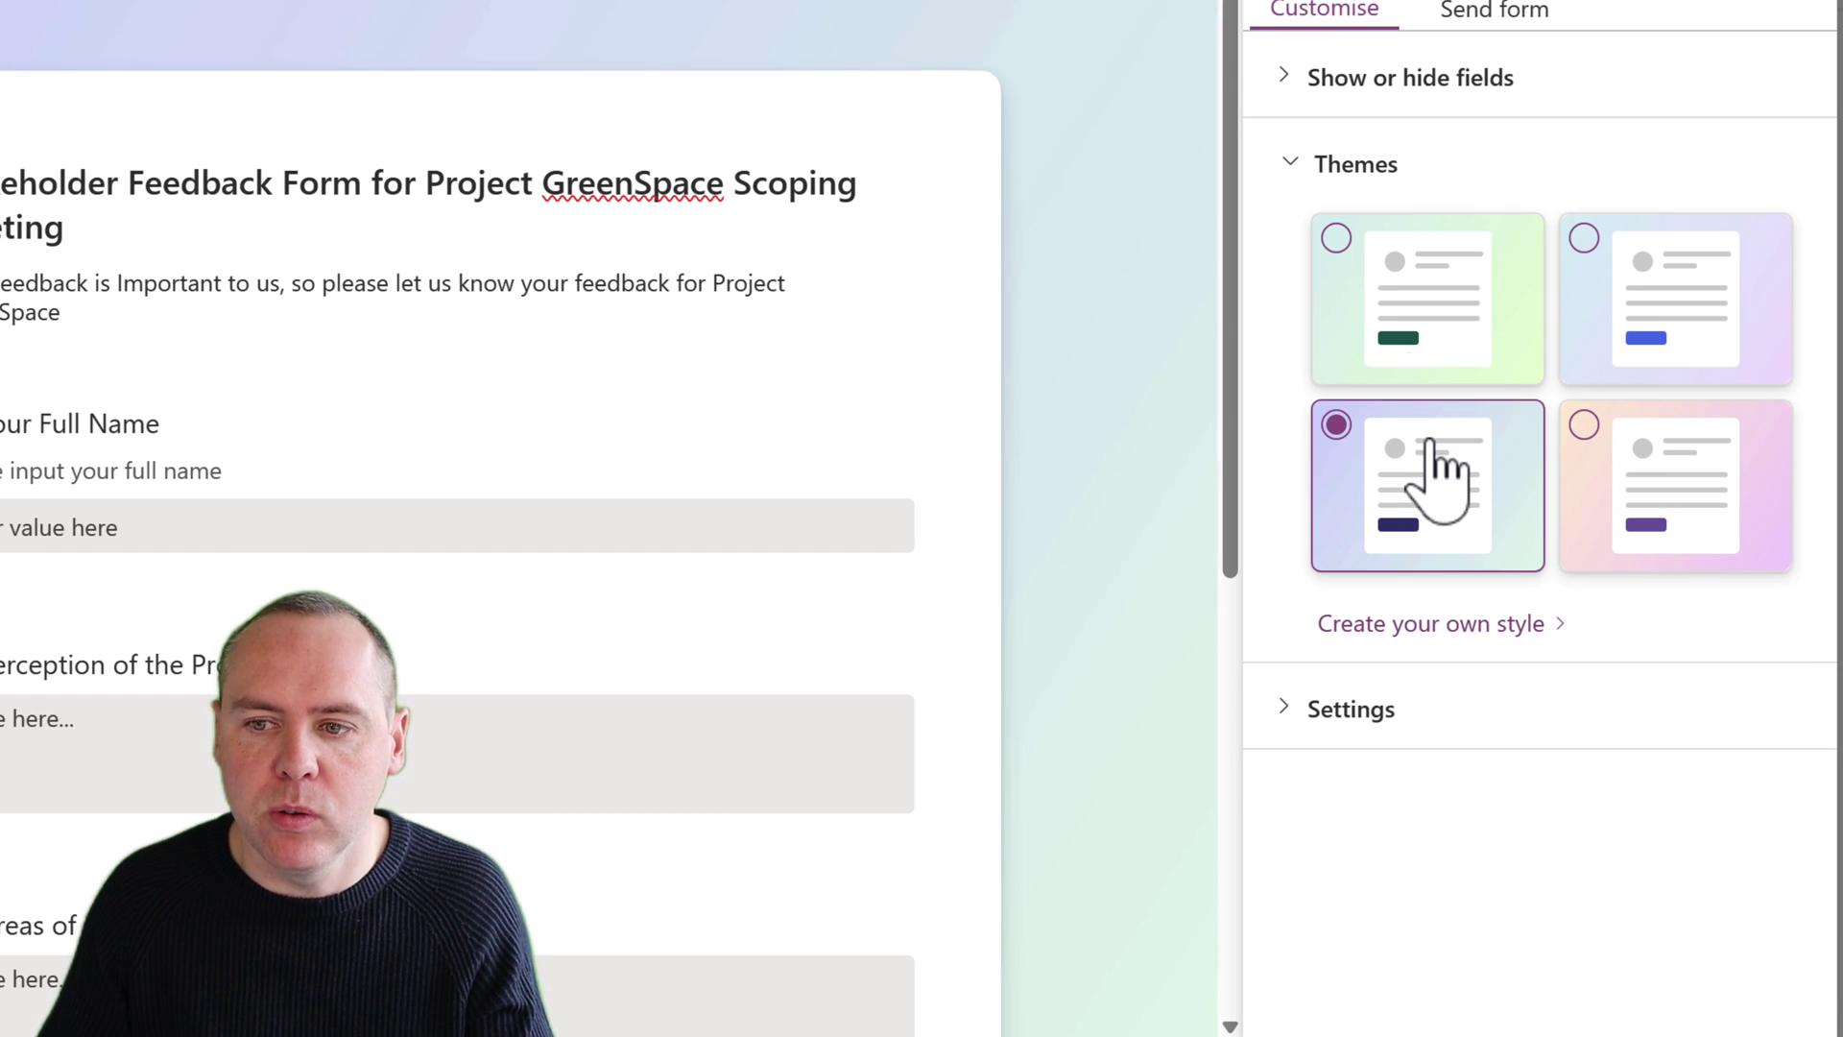
left_click(1458, 622)
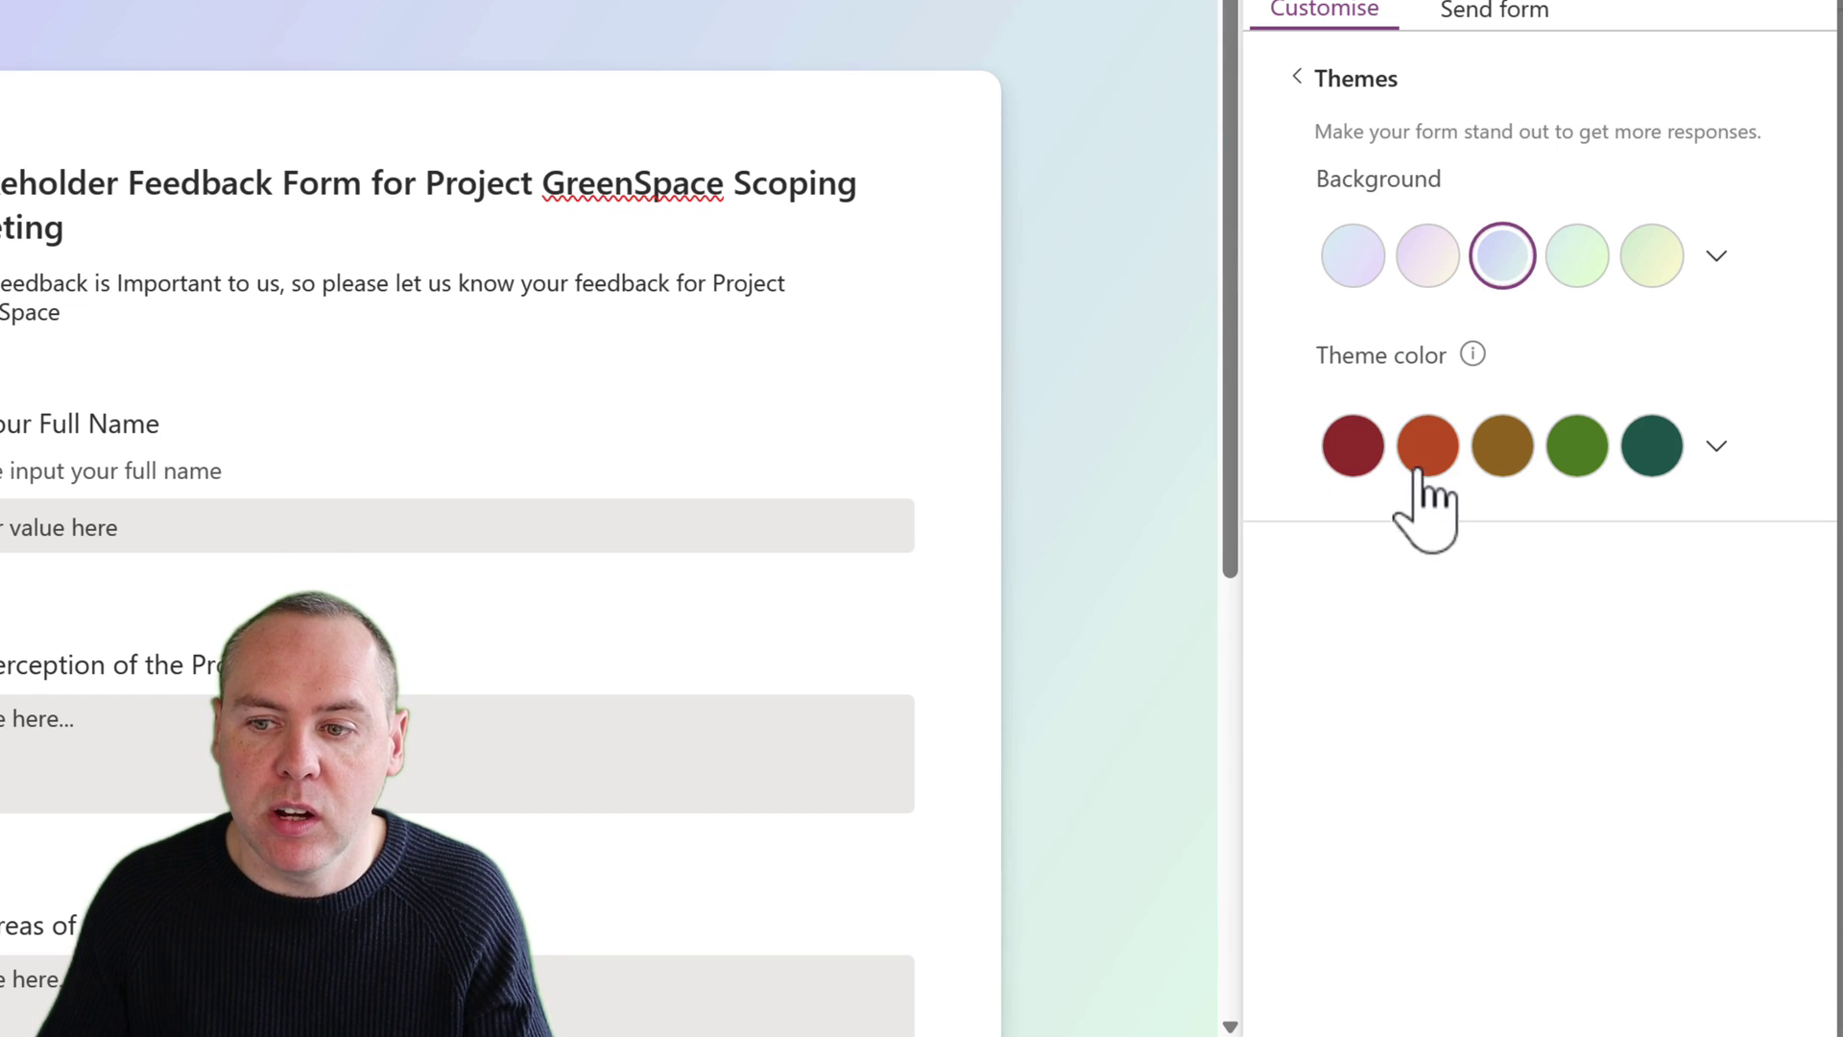
left_click(1584, 459)
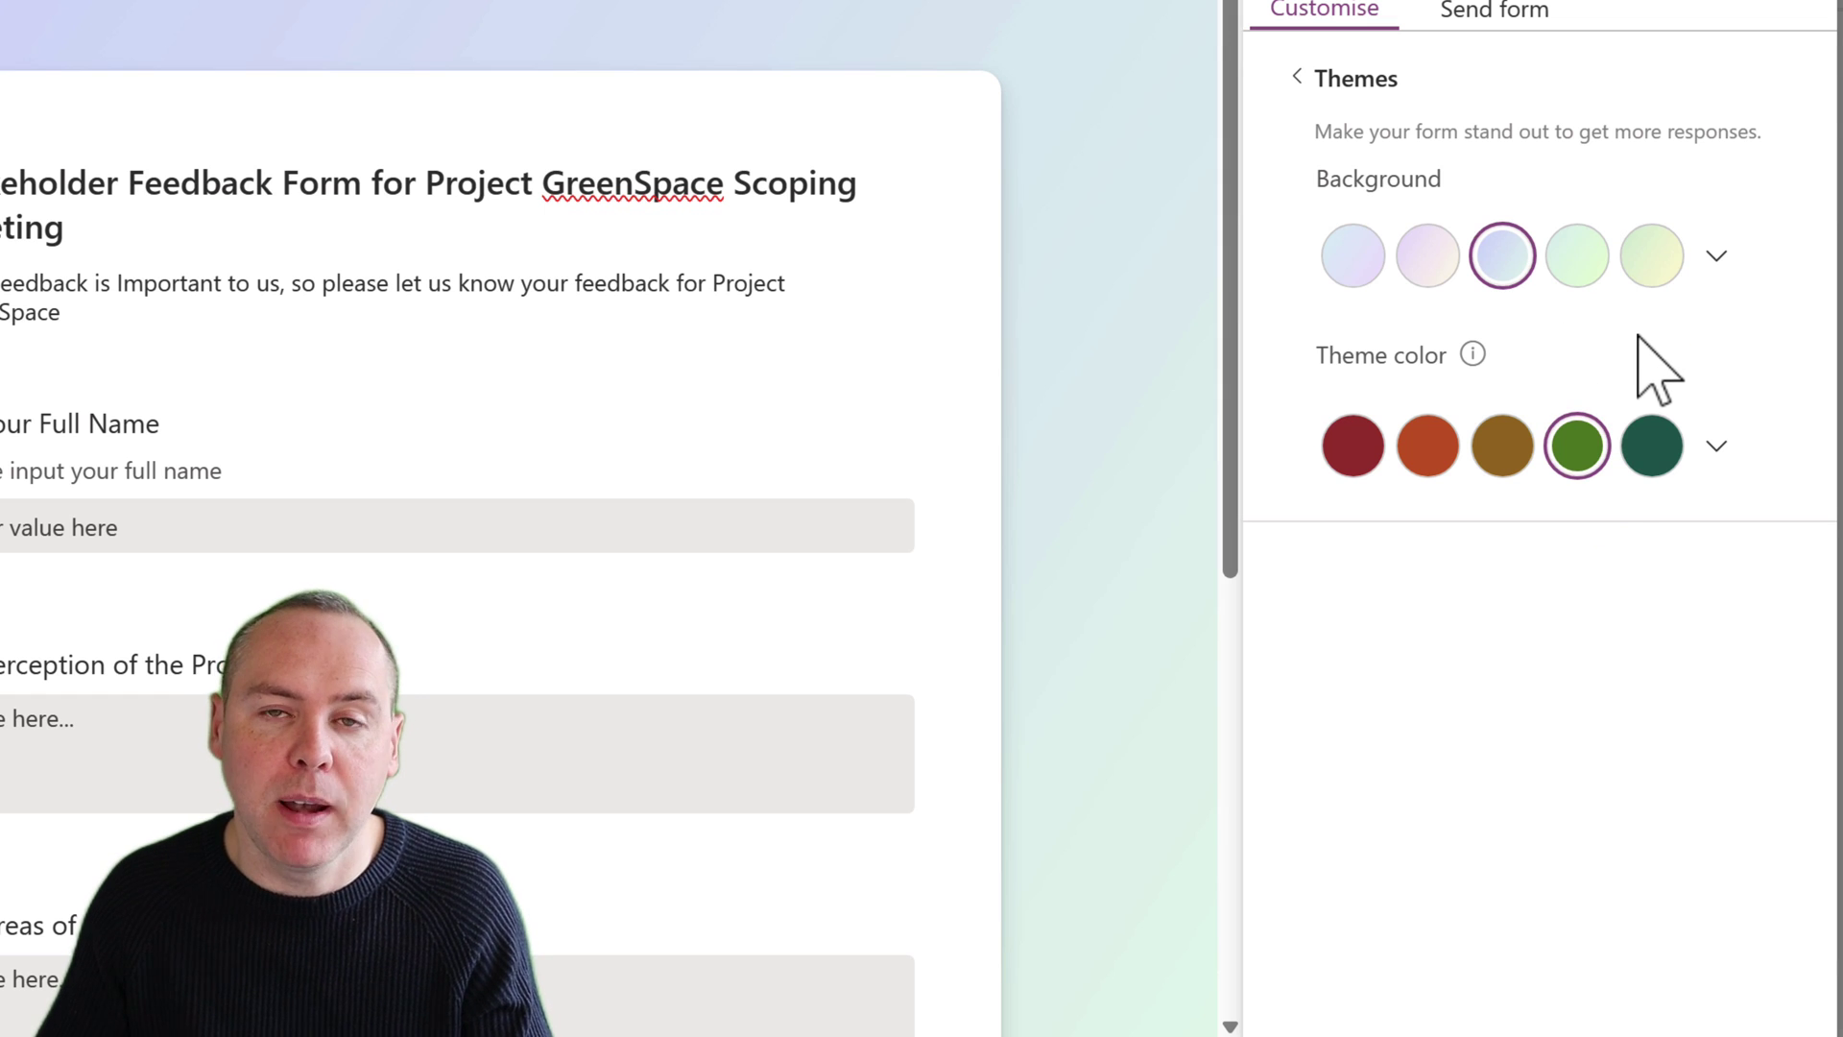
left_click(1305, 82)
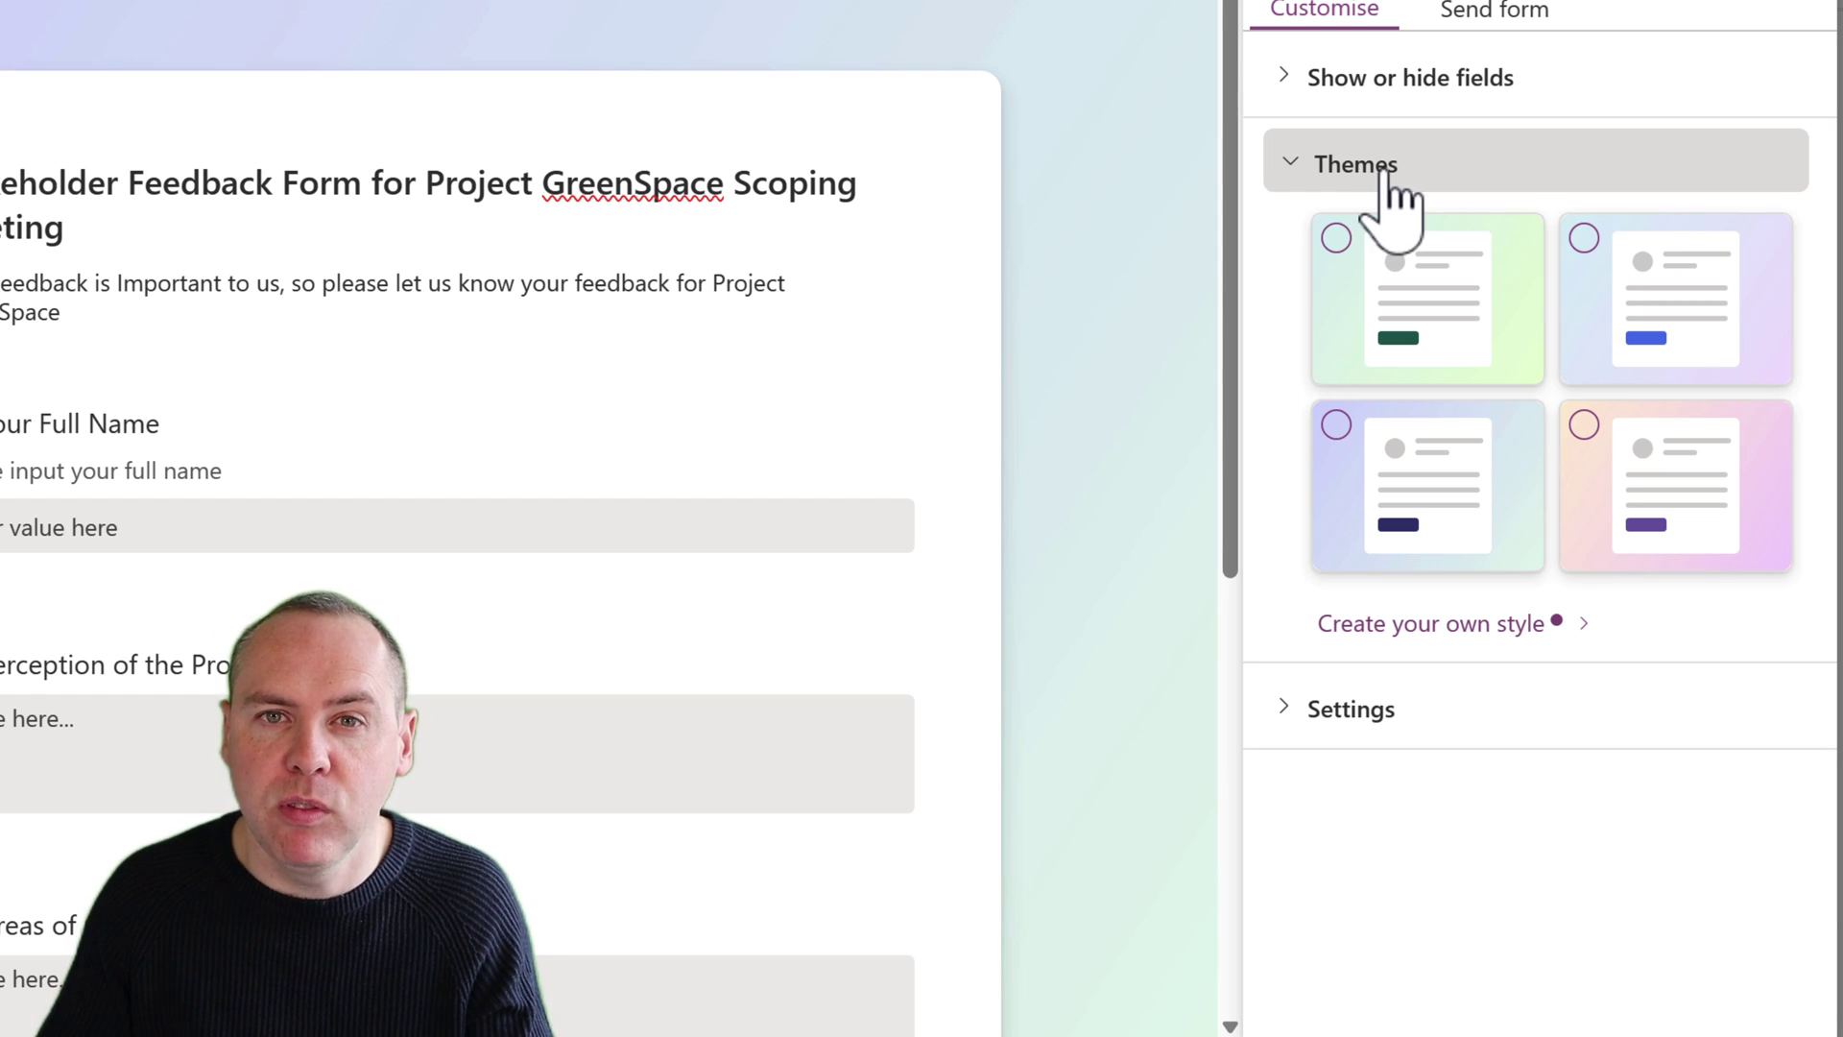
- Turn off accepting responses in the form's settings
left_click(1368, 715)
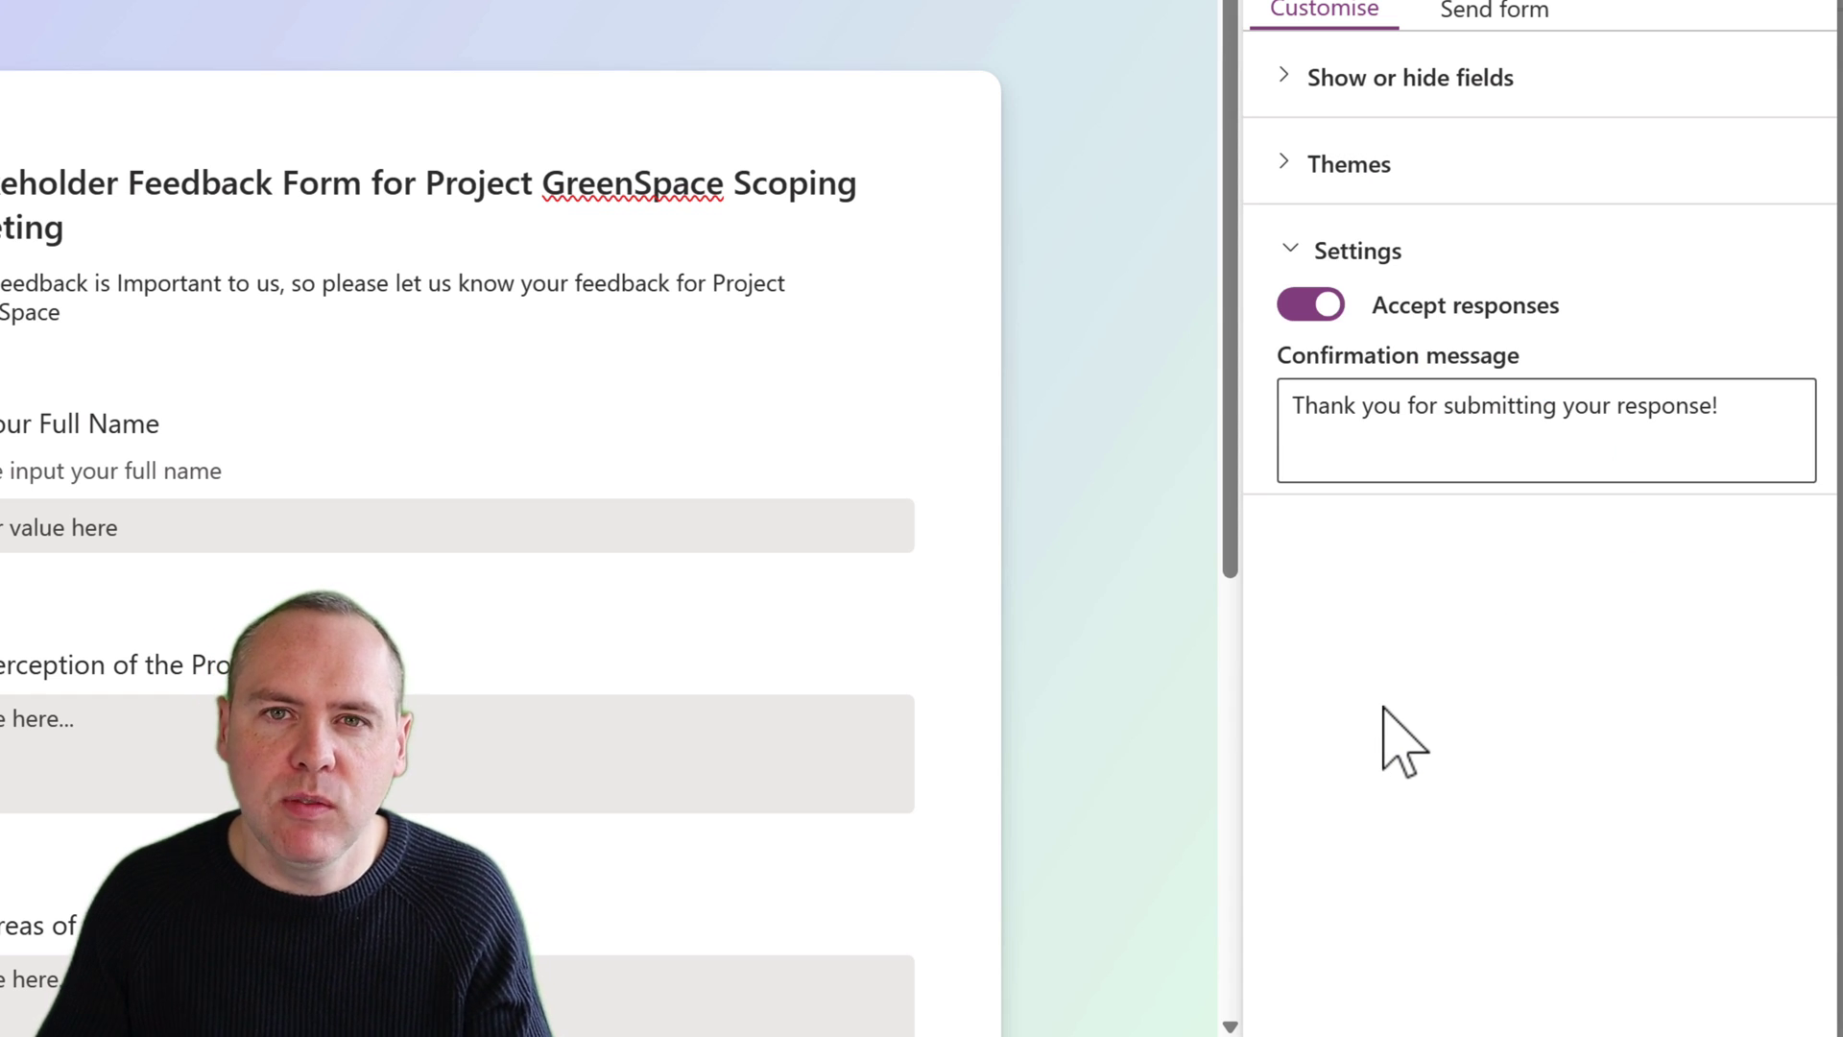
left_click(1309, 308)
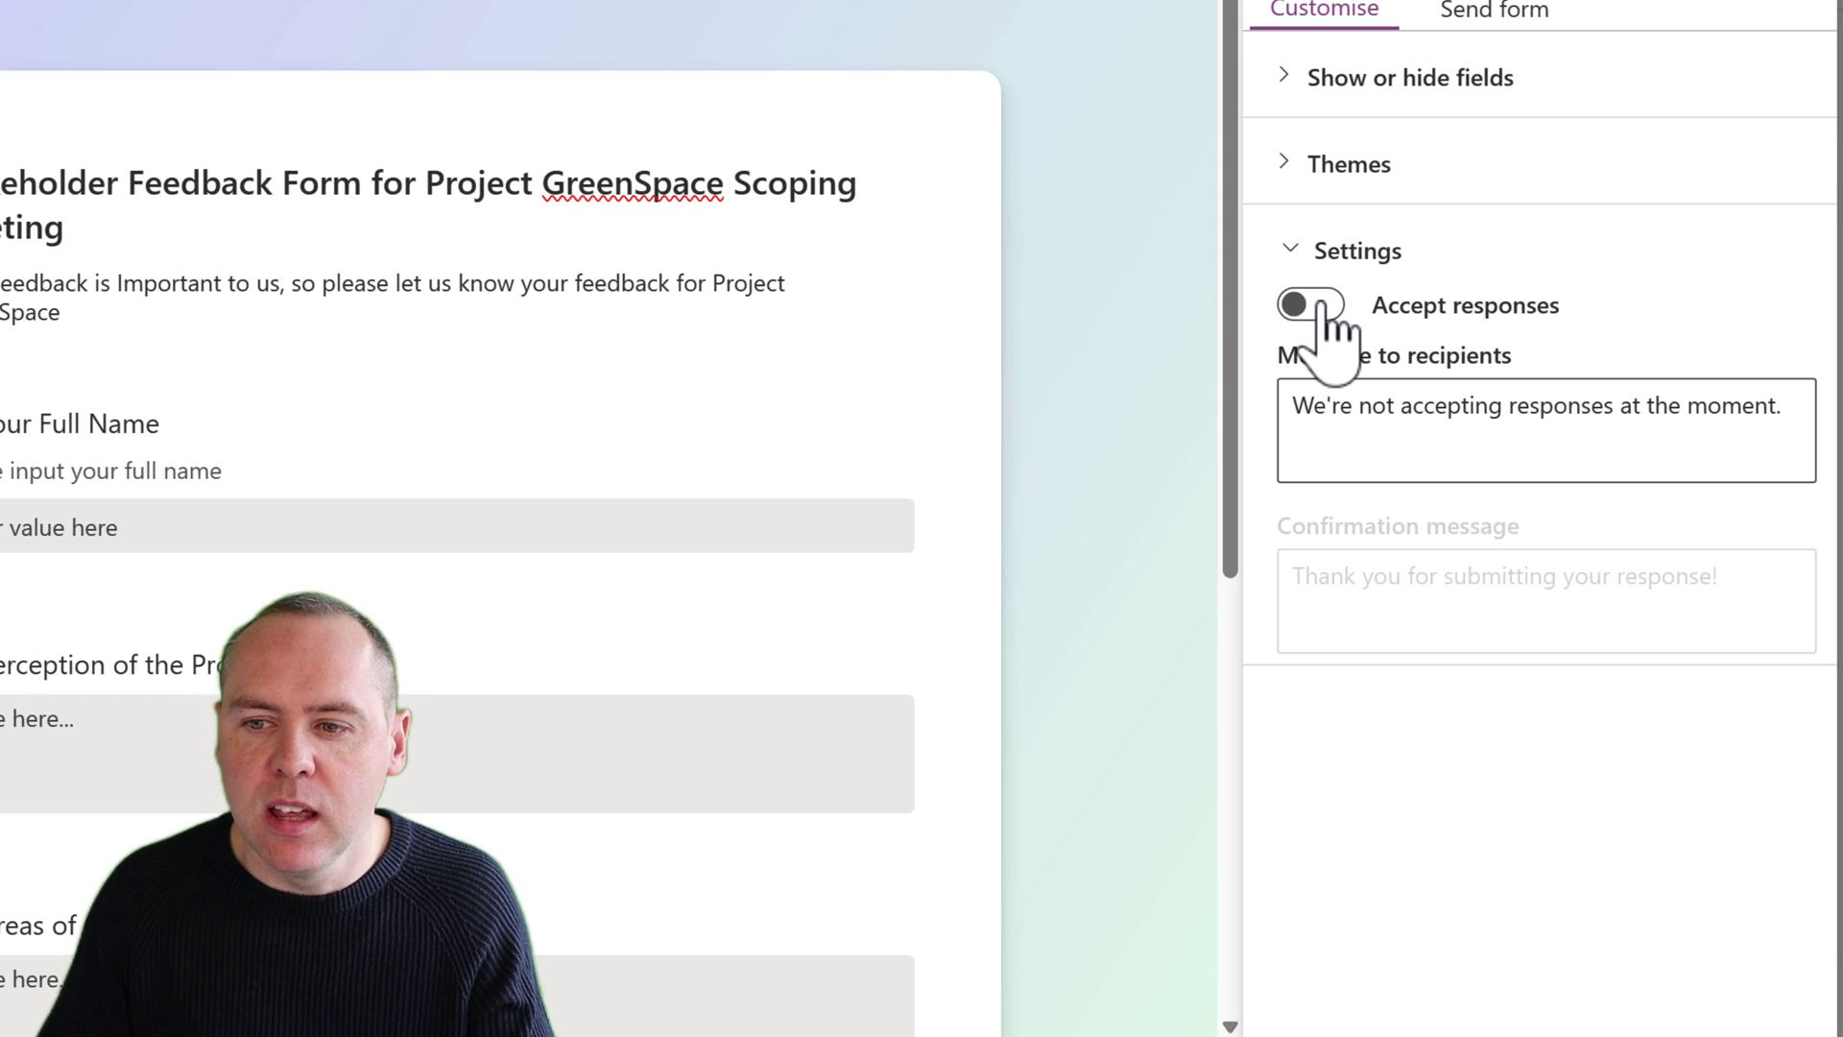
- Turn accepting responses back on and set the confirmation message to "Thank you for submitting your response and we take your feedback seriously."
left_click(1311, 305)
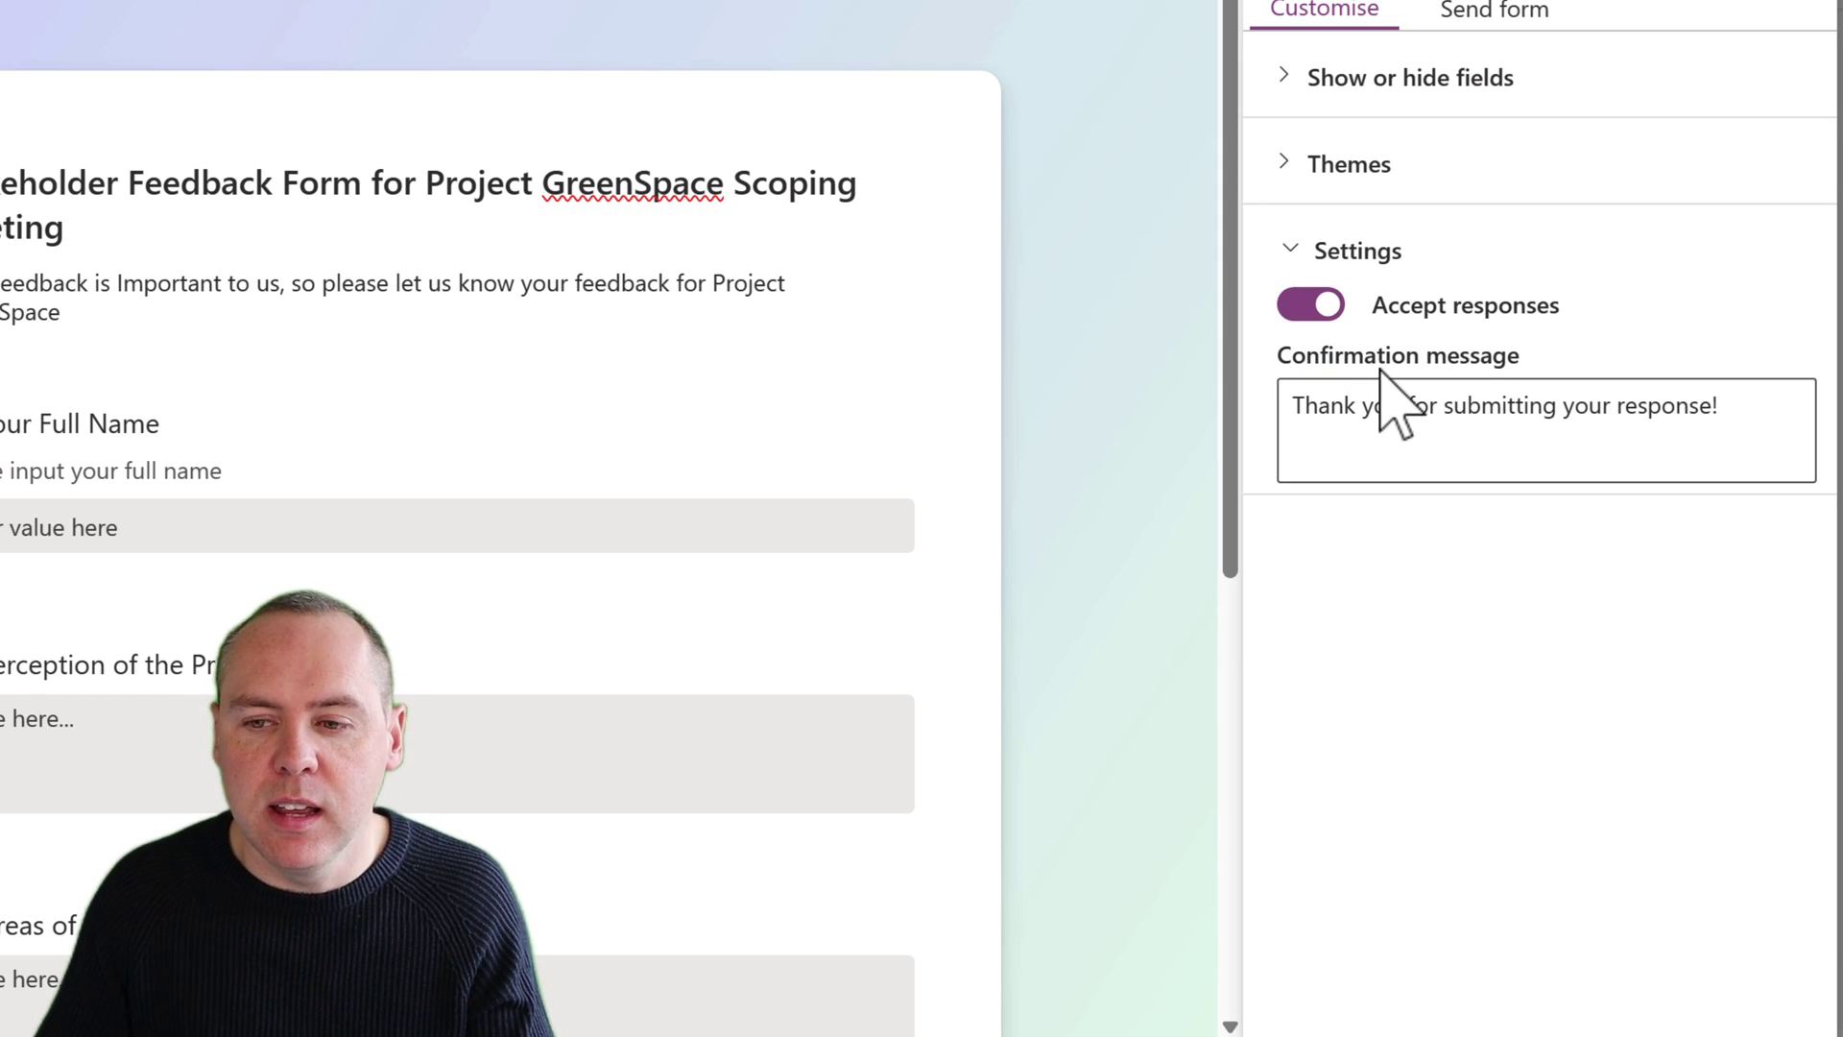
left_click(1447, 420)
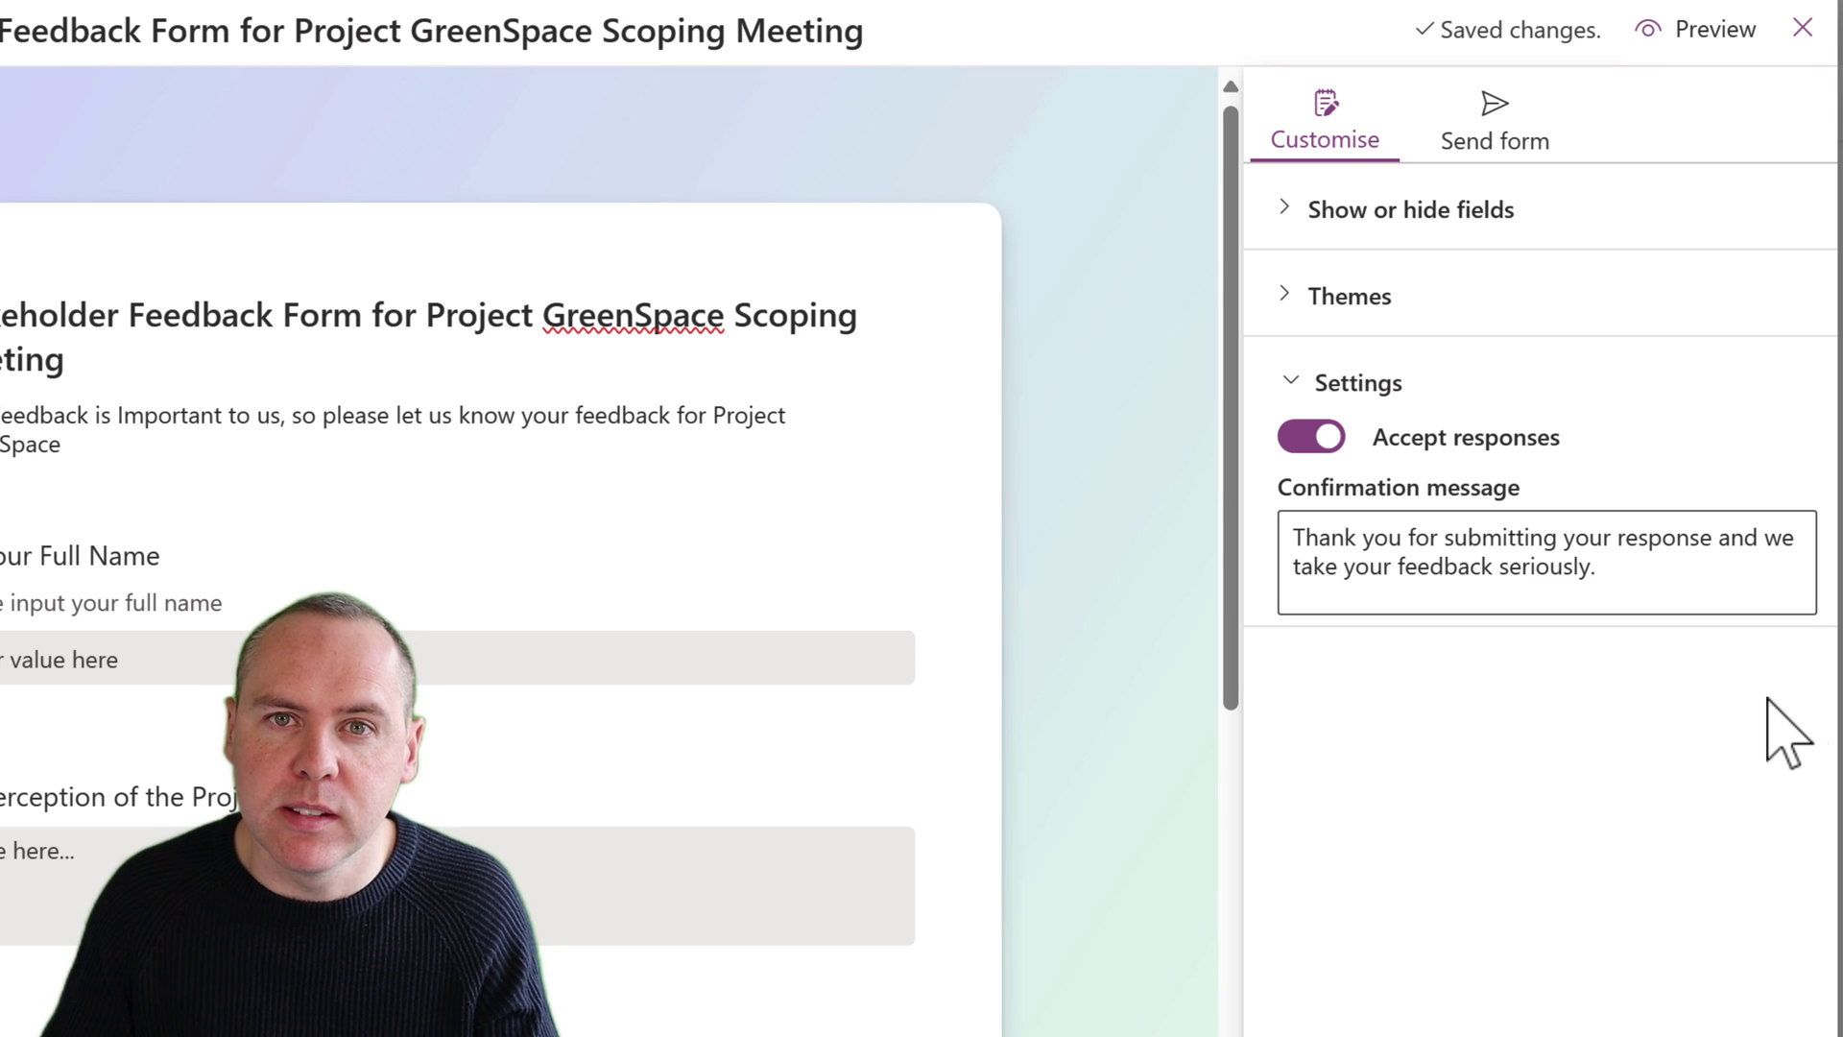
- Copy the stakeholder feedback form's link and review the form's questions as a respondent
left_click(1522, 142)
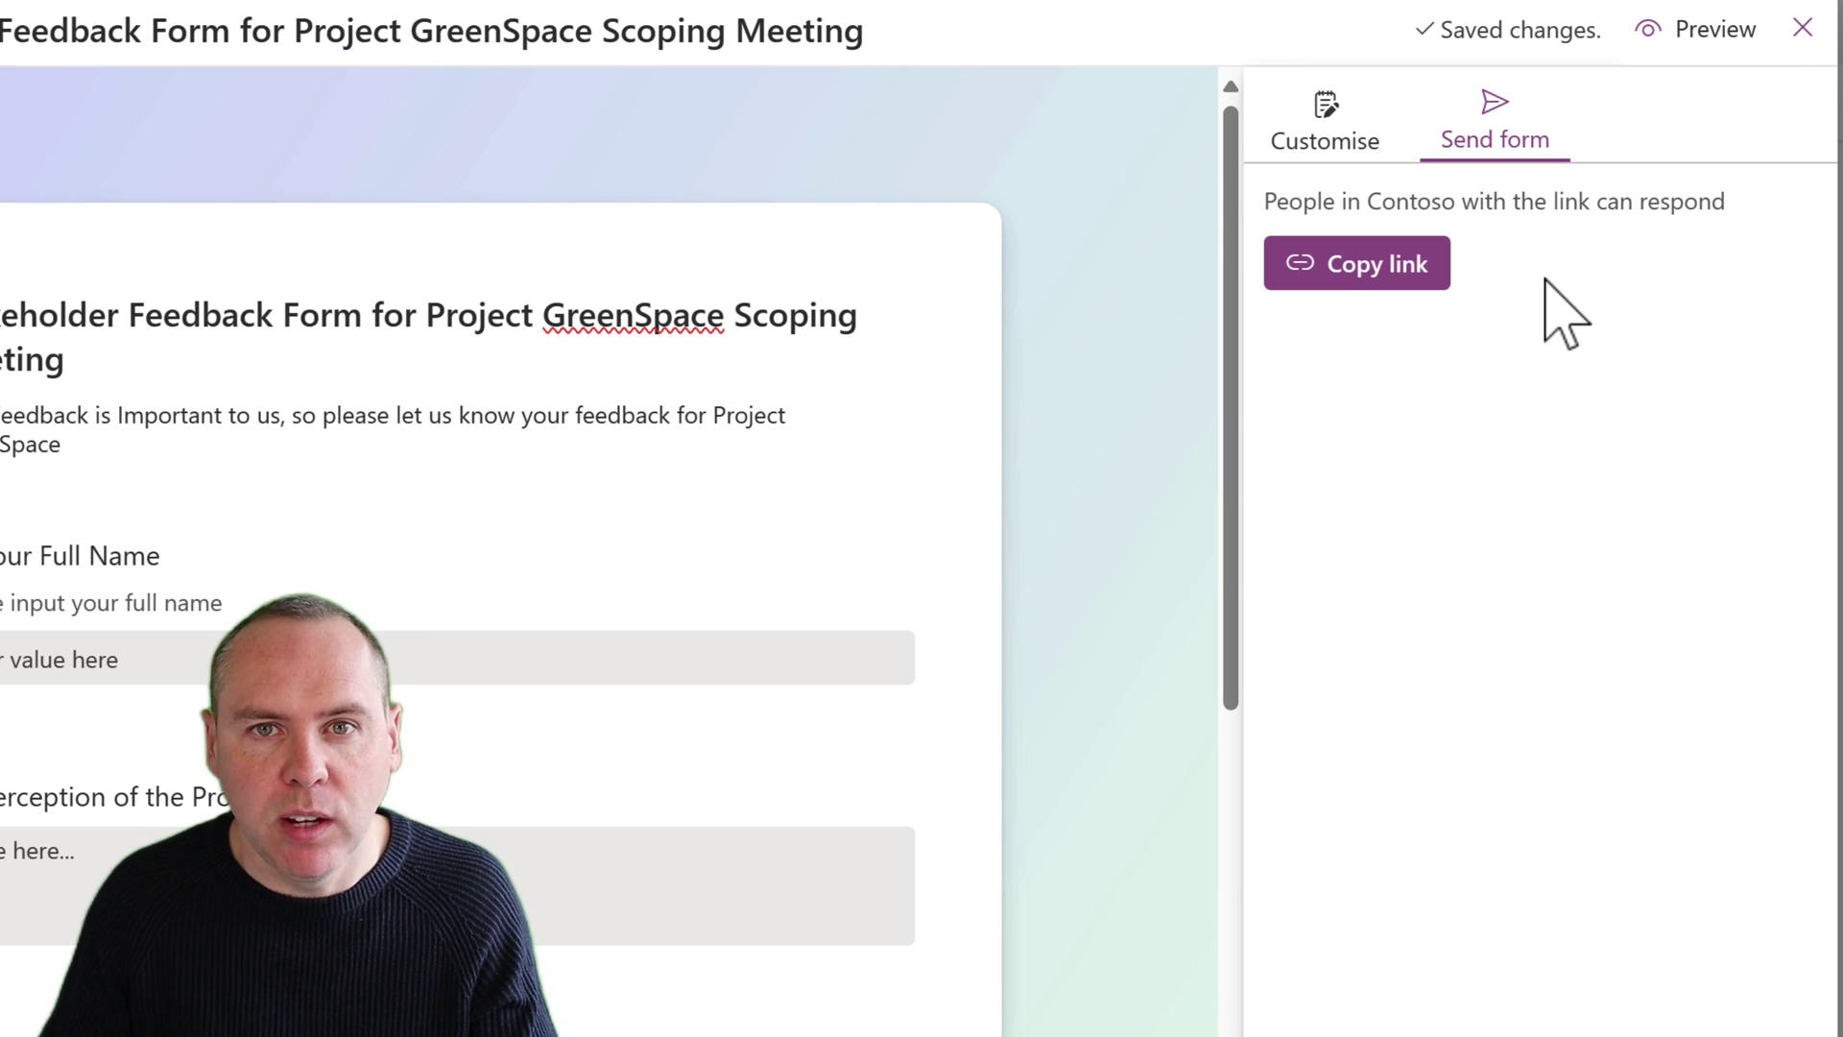
left_click(1409, 274)
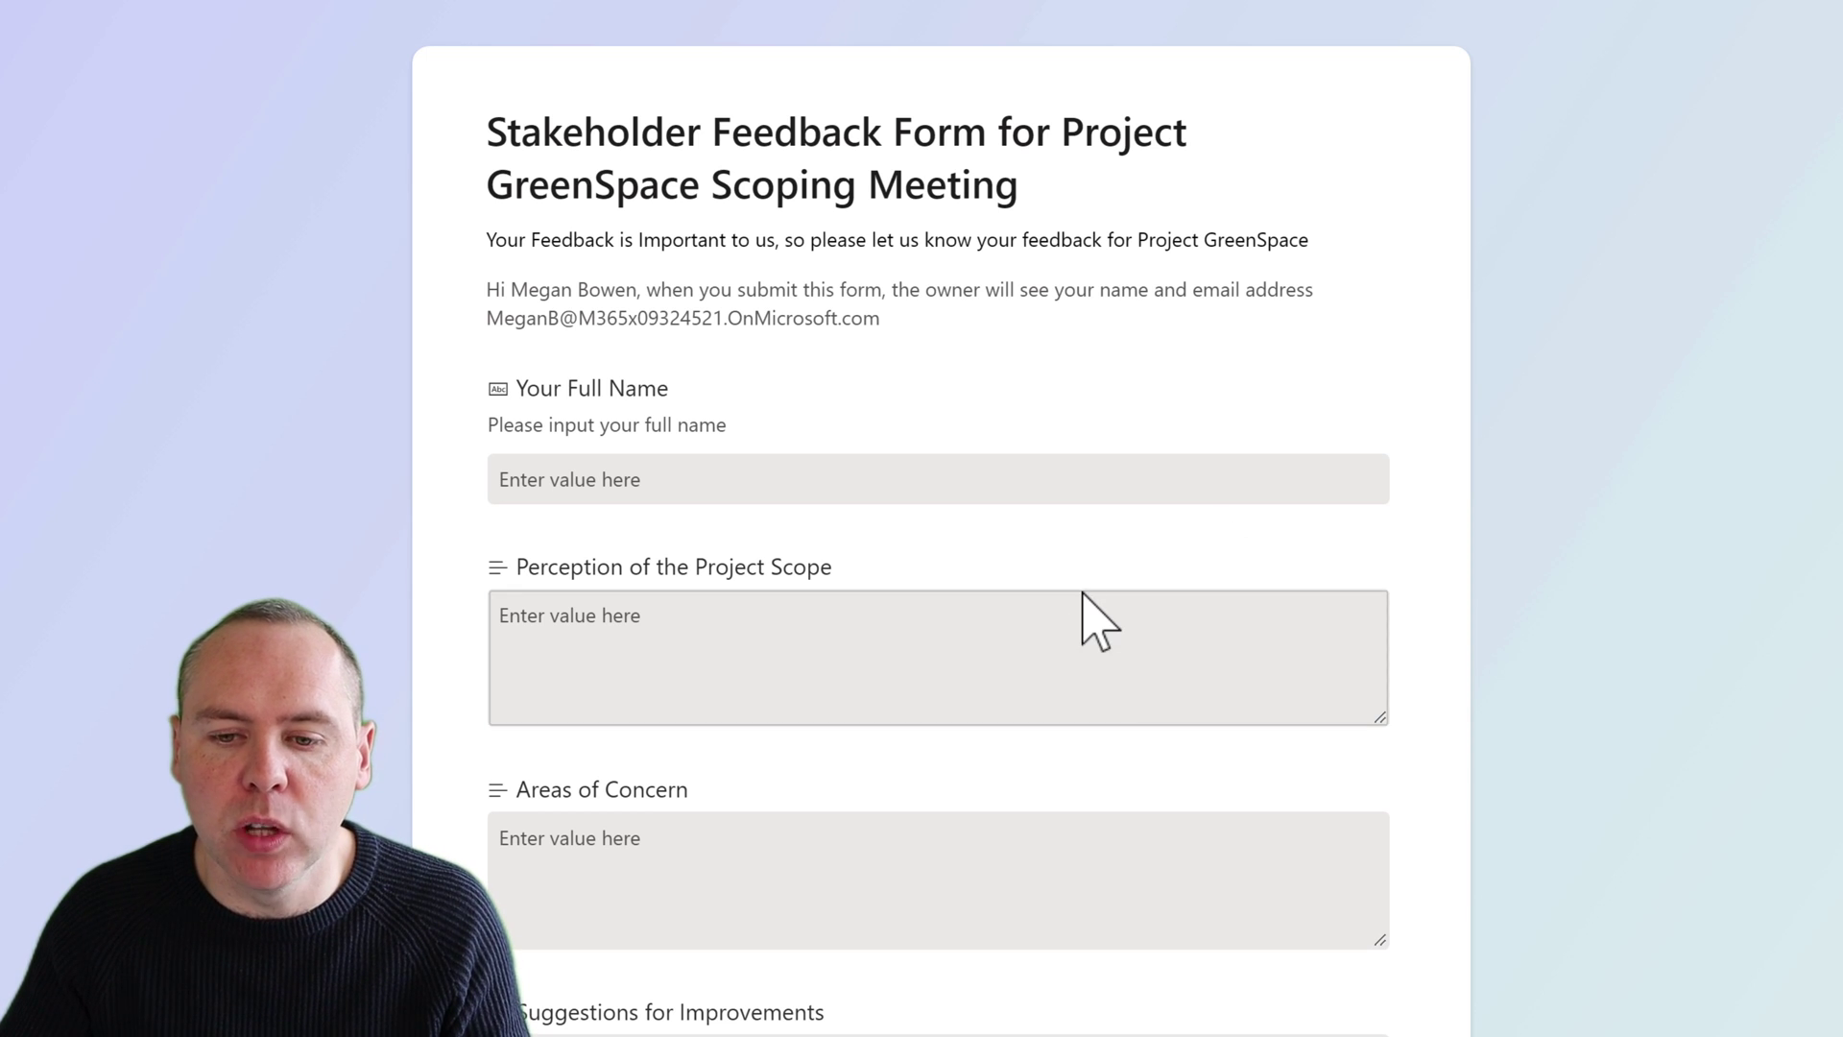
scroll(1083, 596, "down", 3)
scroll(1083, 595, "down", 1)
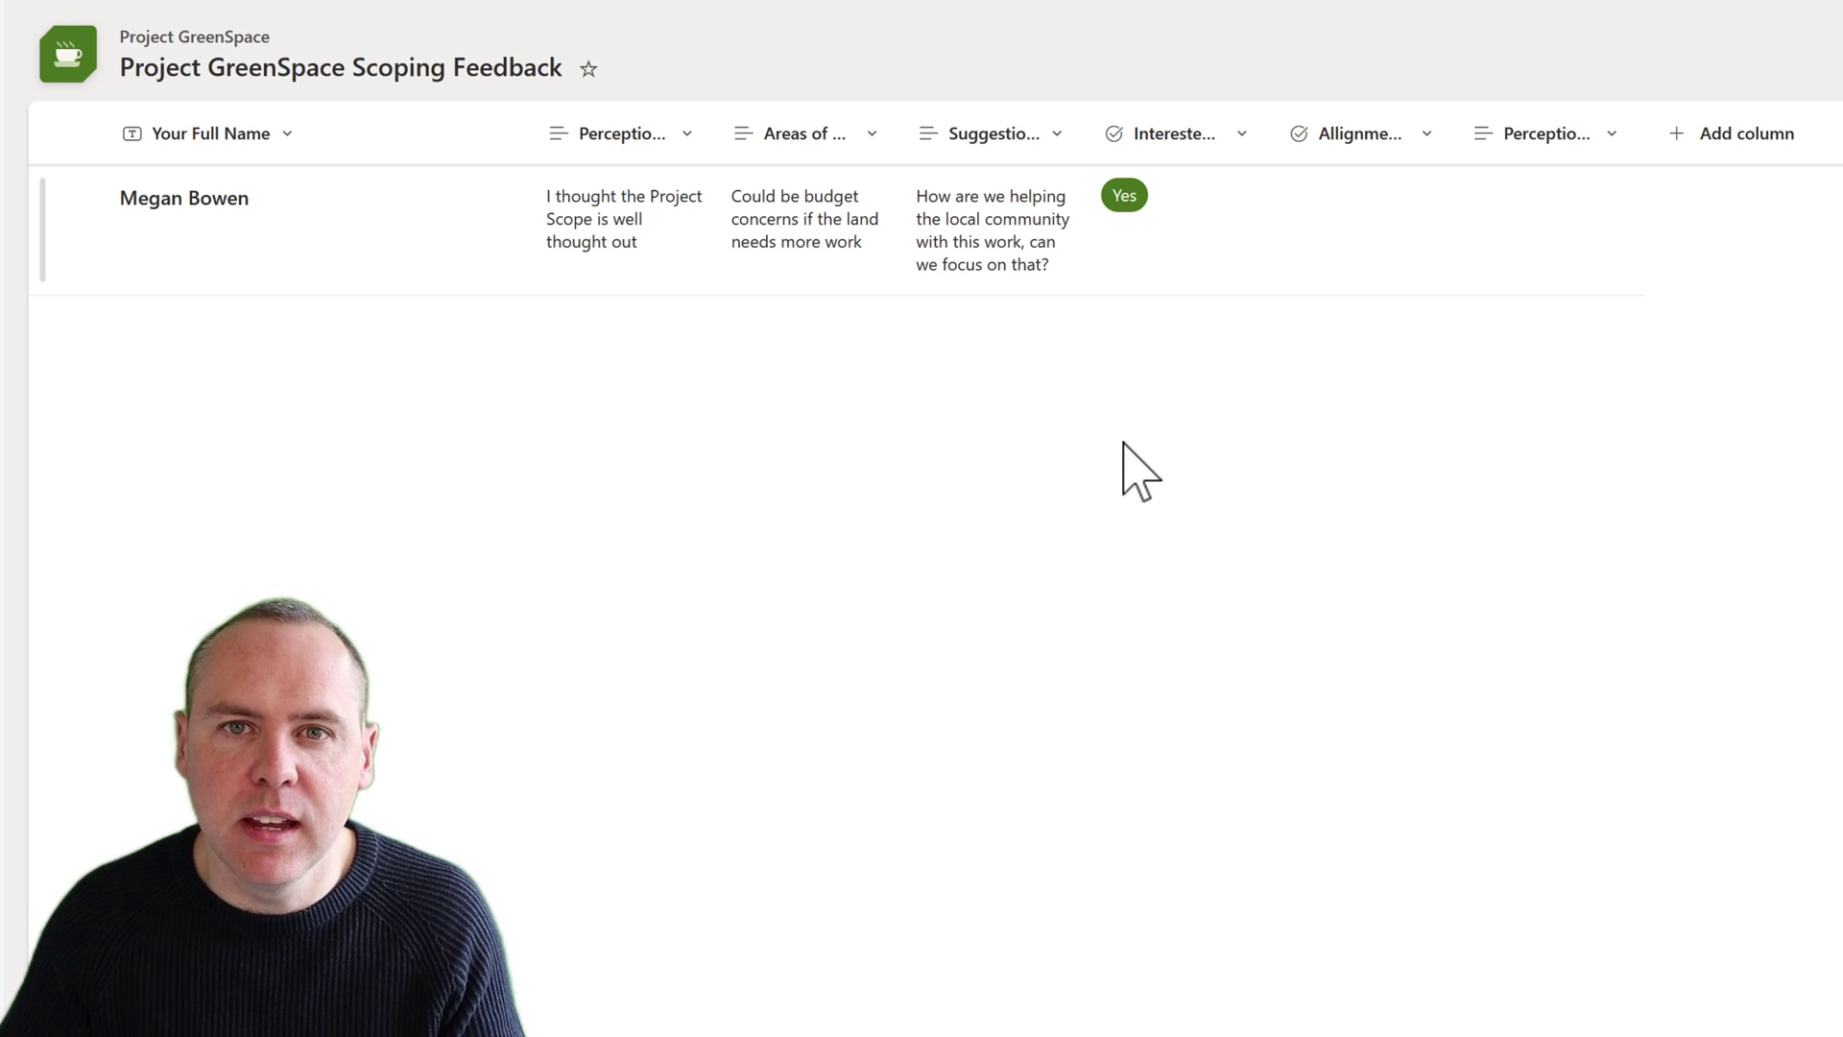
- Show the Created and Created By columns in the list view and view the respondent's contact card
left_click(1733, 133)
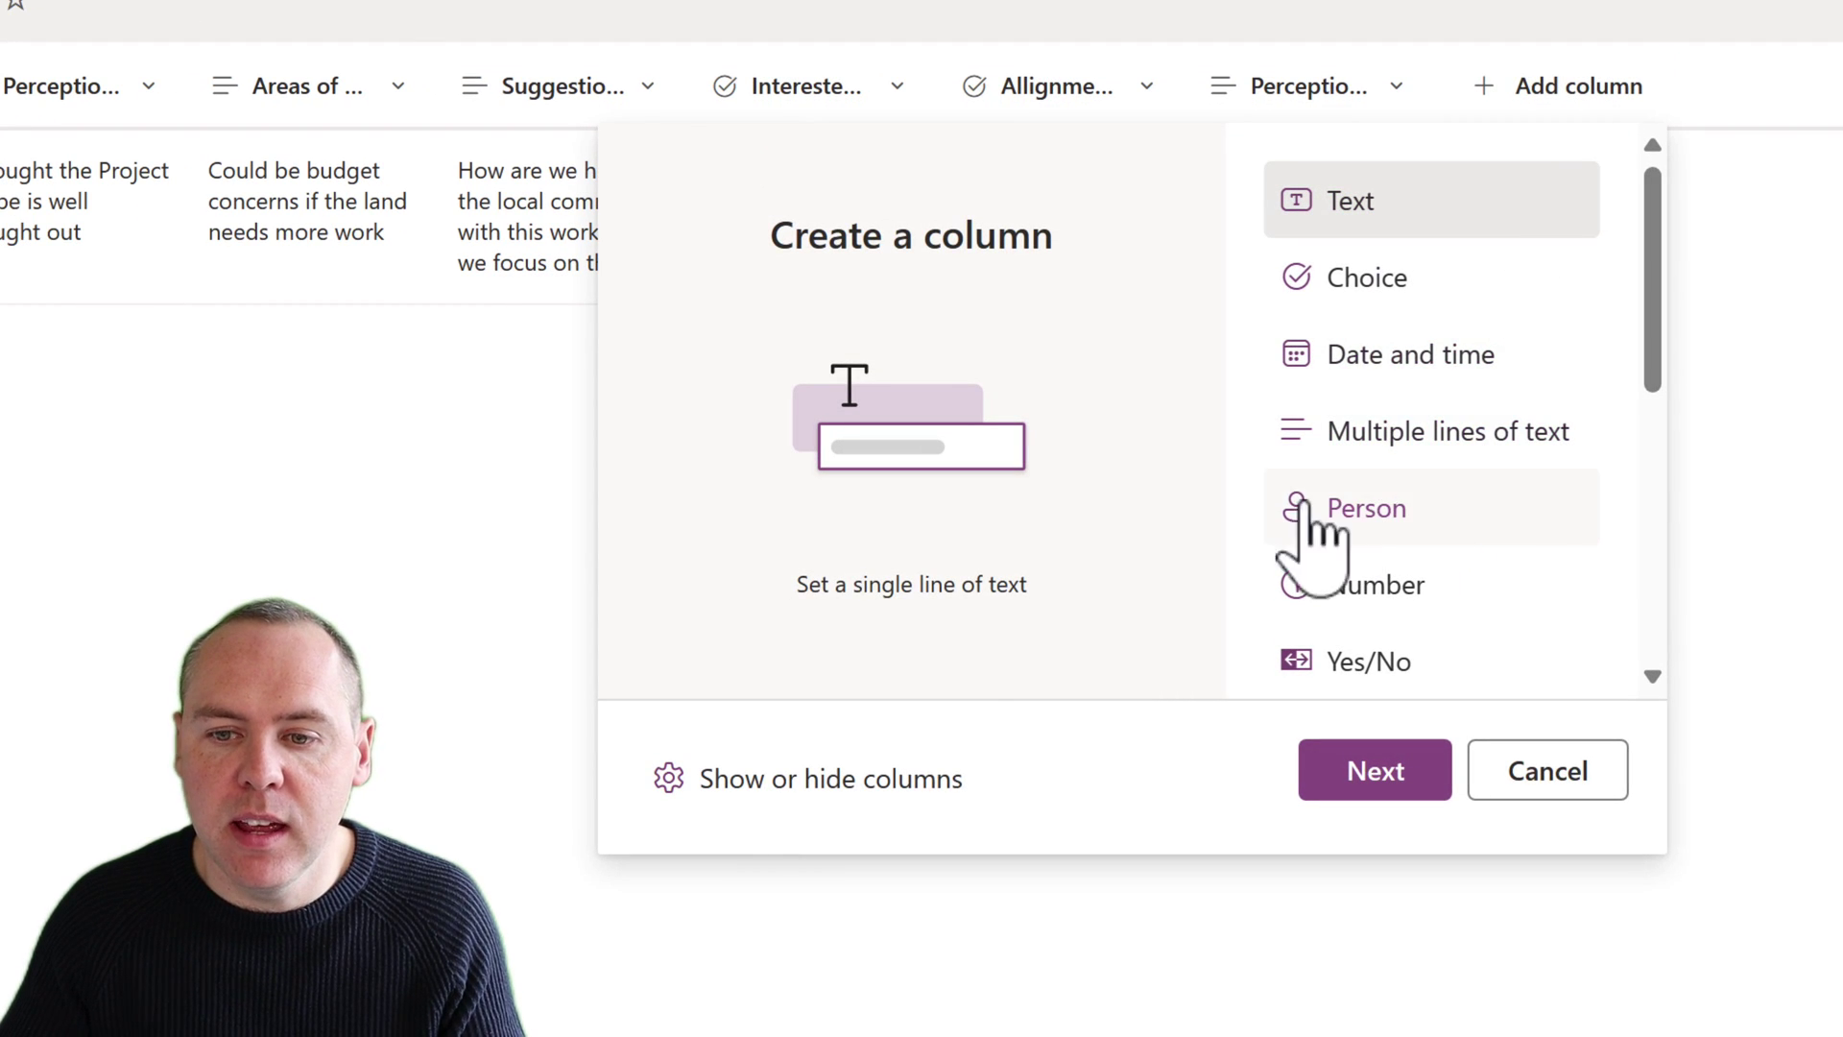
left_click(792, 781)
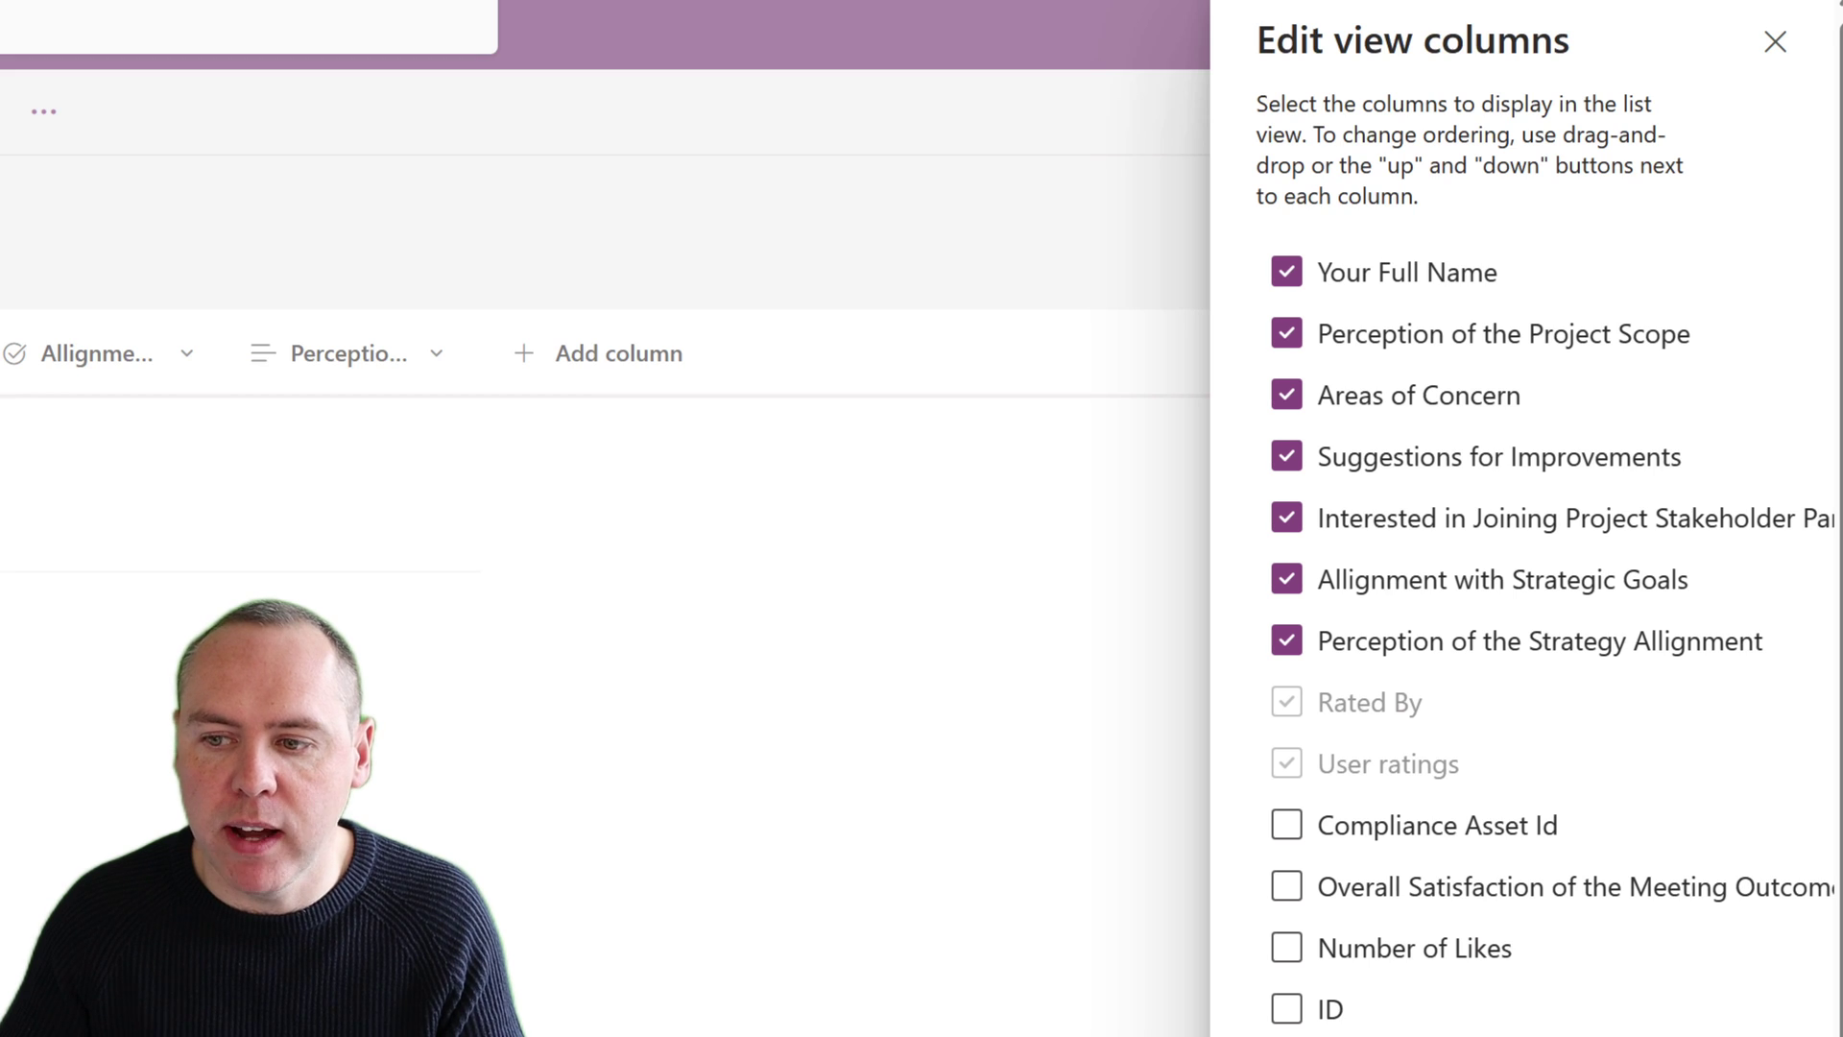
left_click(1238, 992)
left_click(1238, 925)
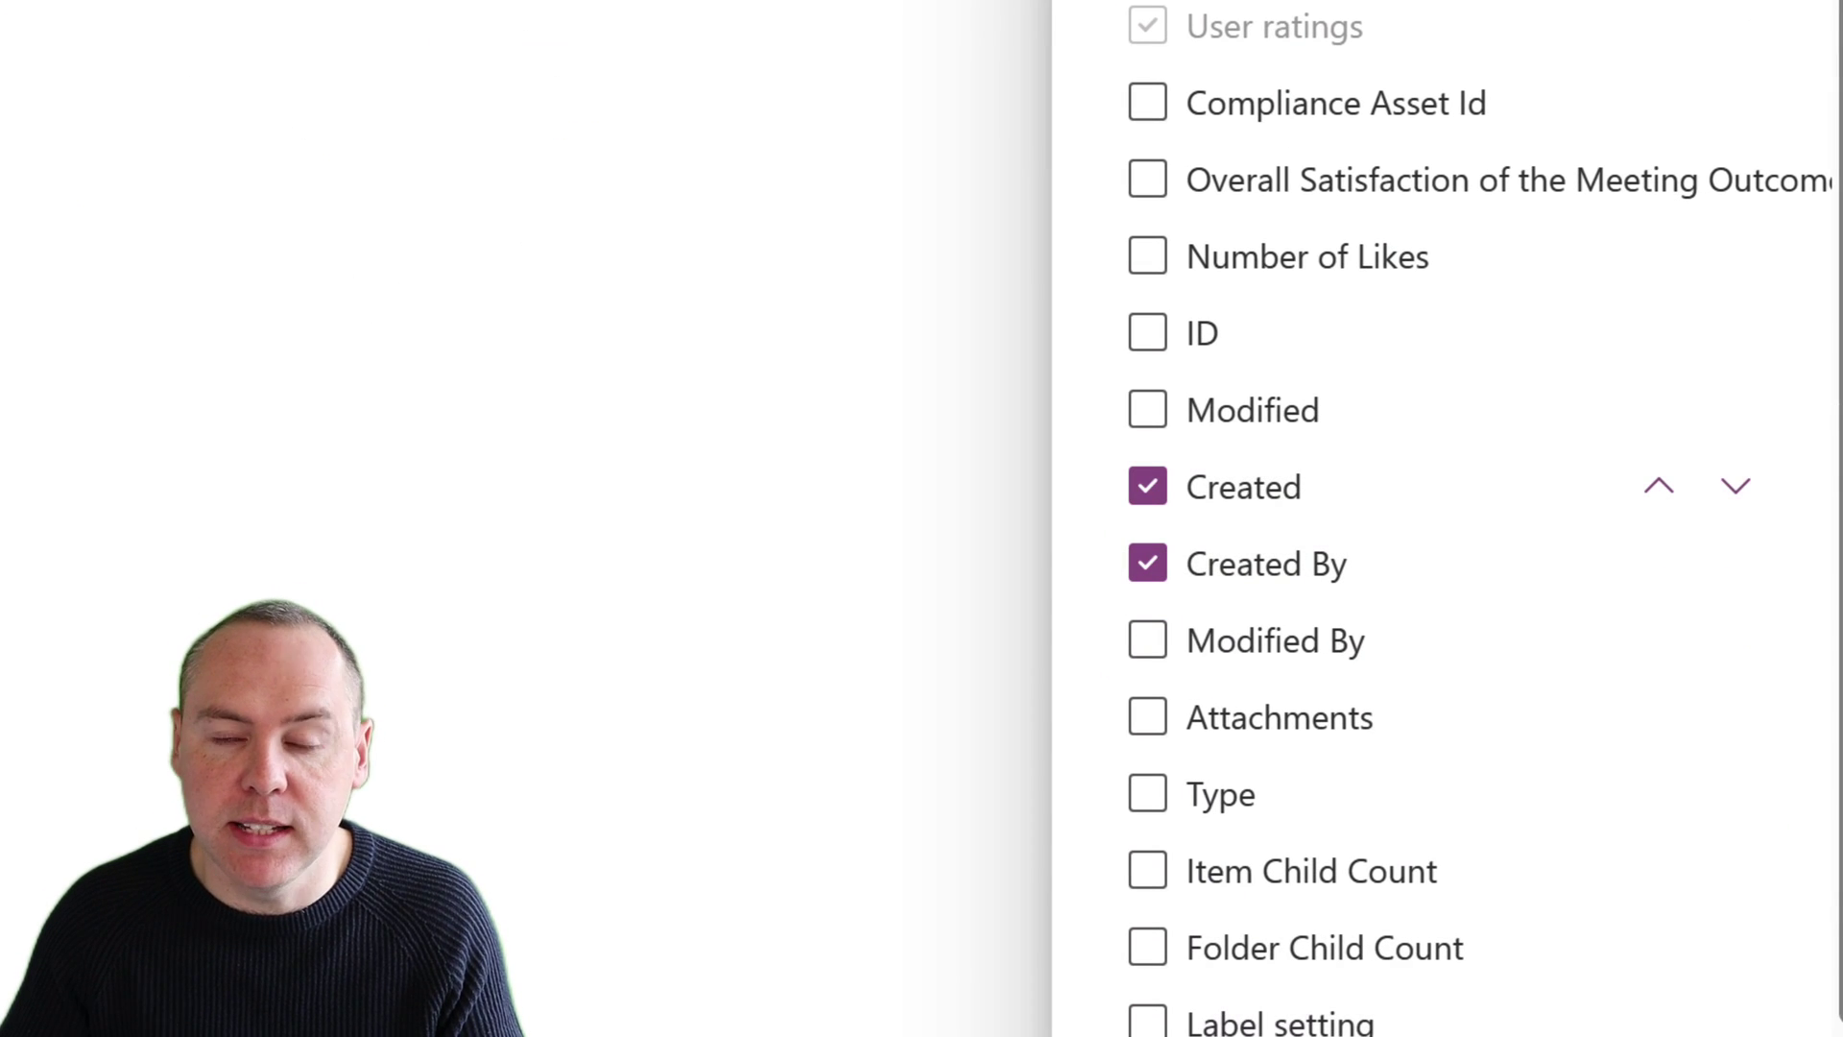
left_click(486, 255)
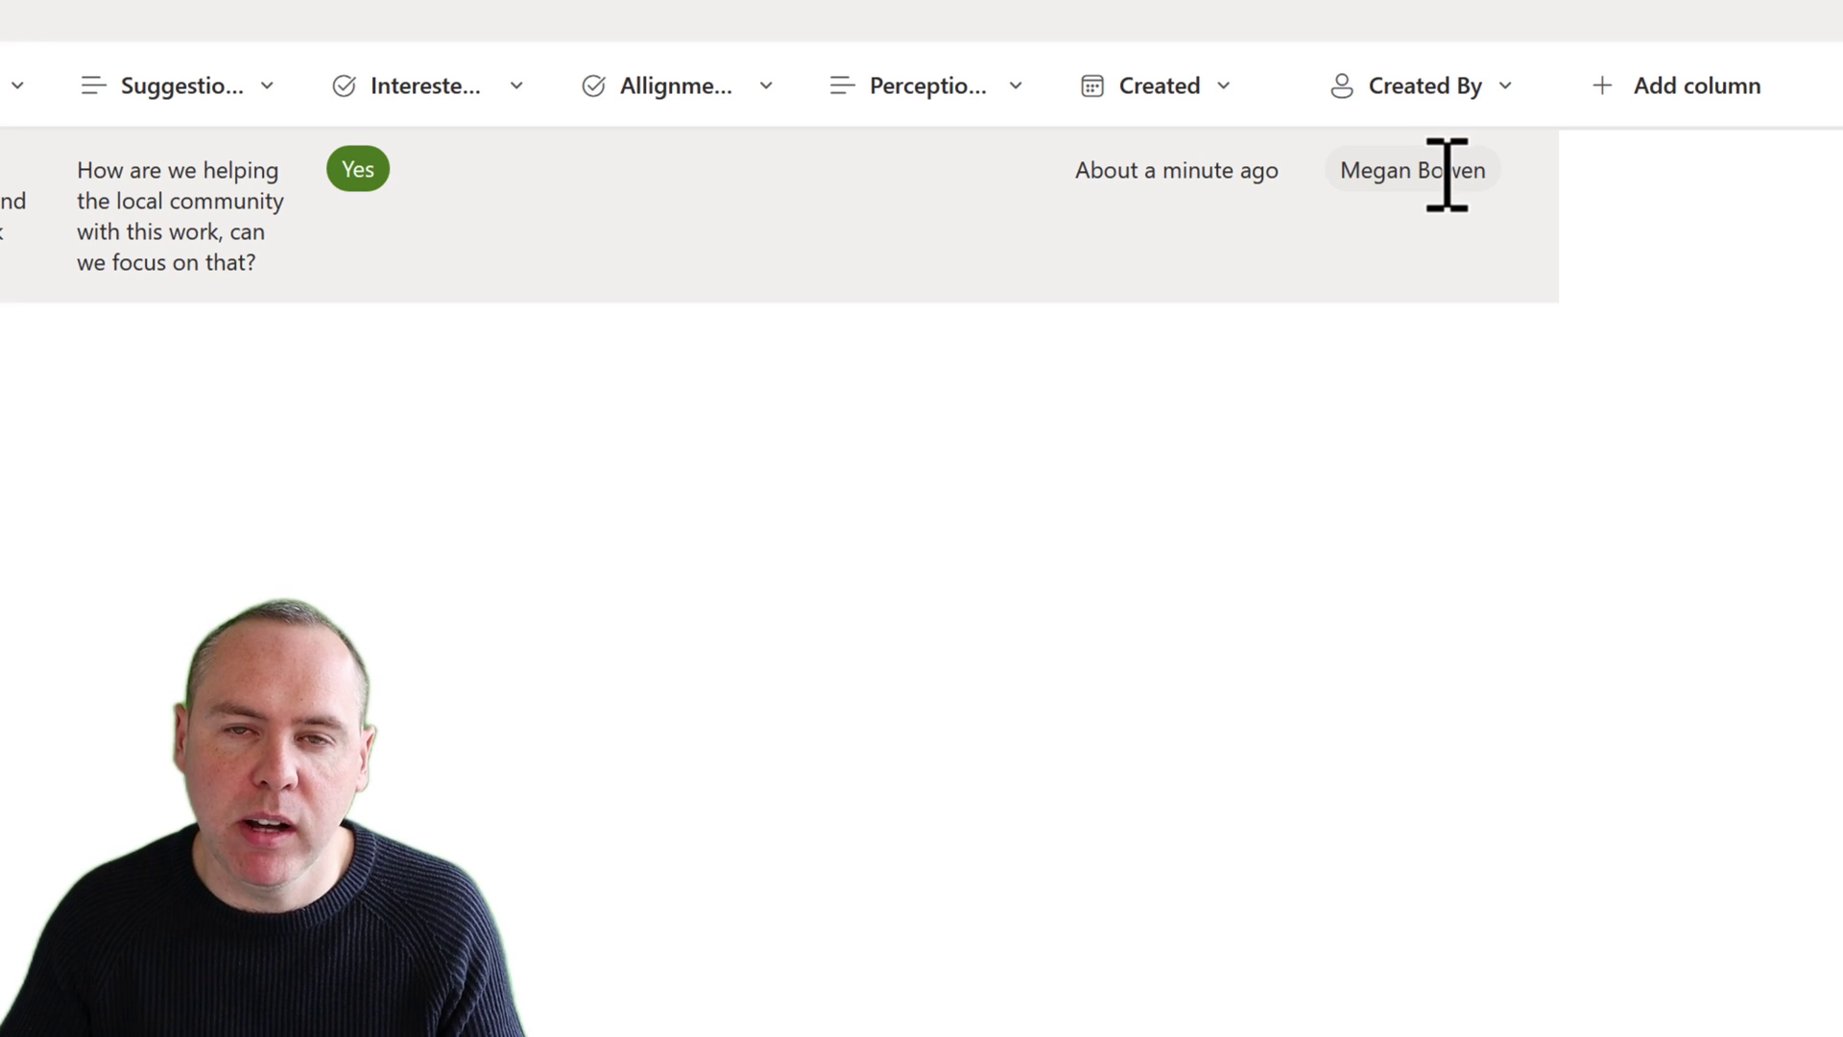
mouse_move(1447, 173)
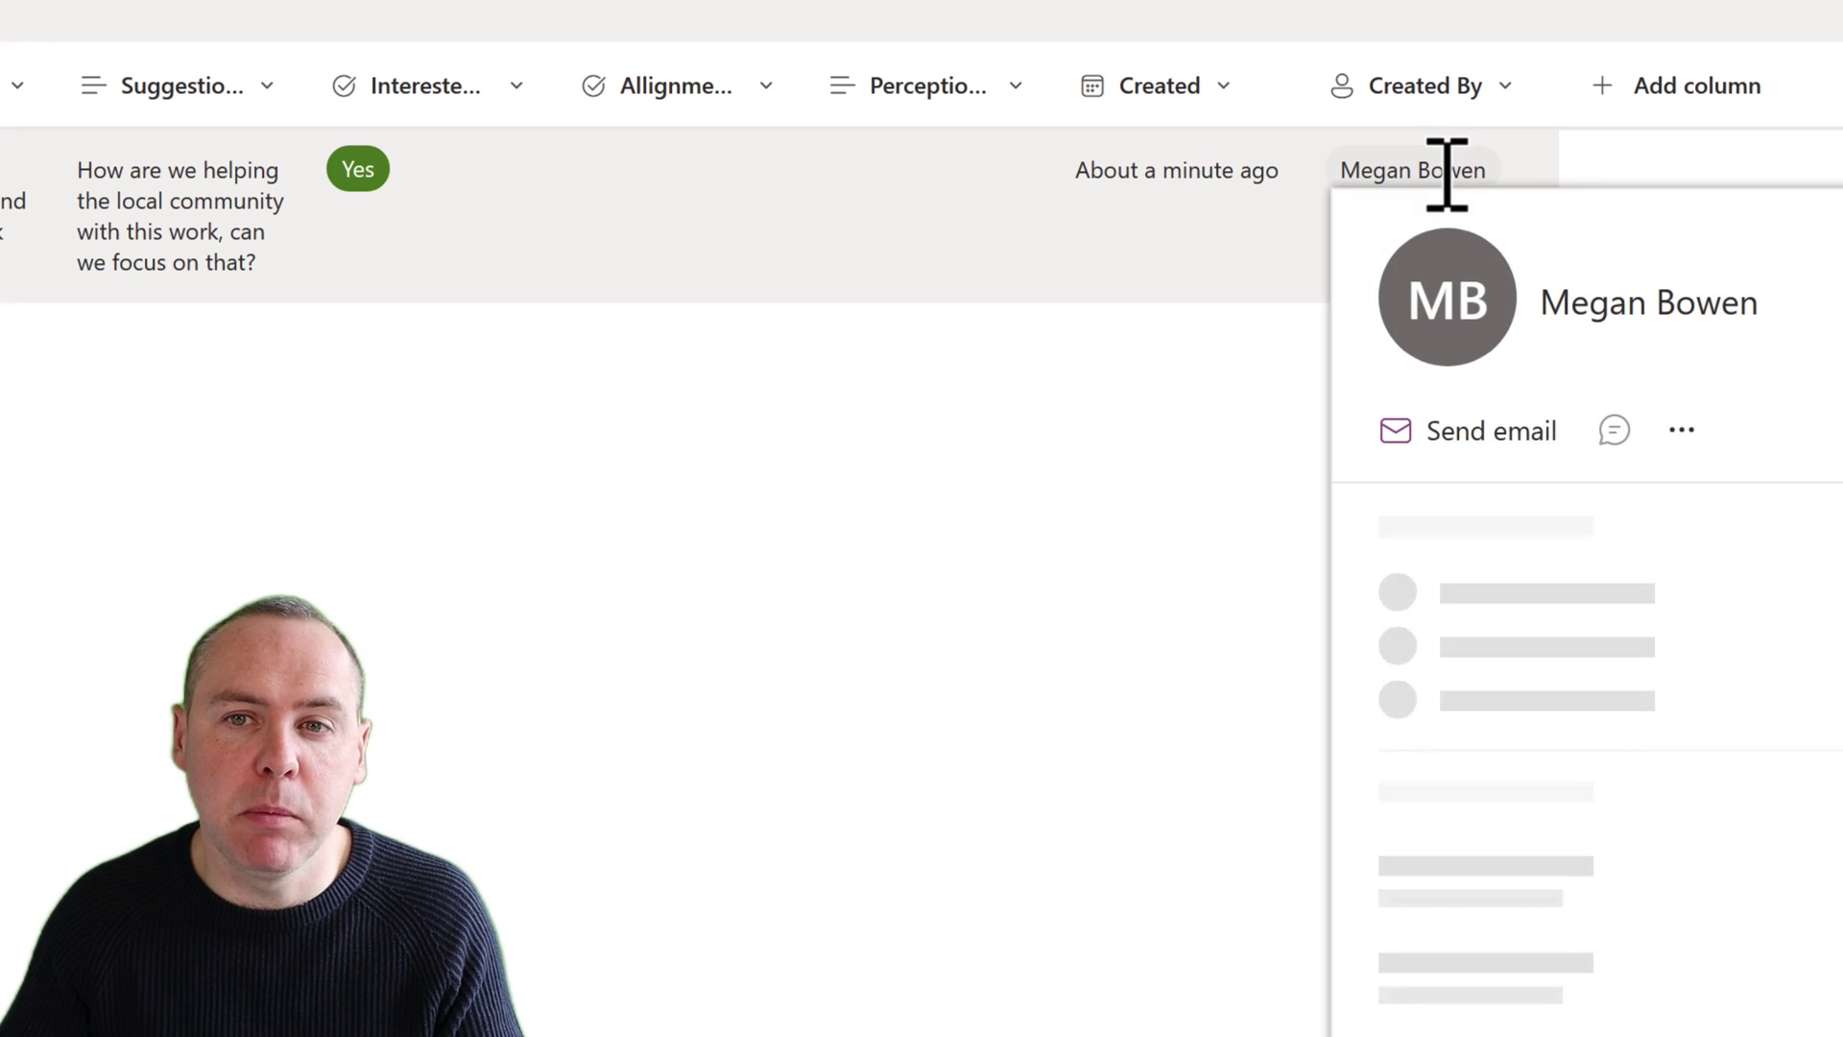
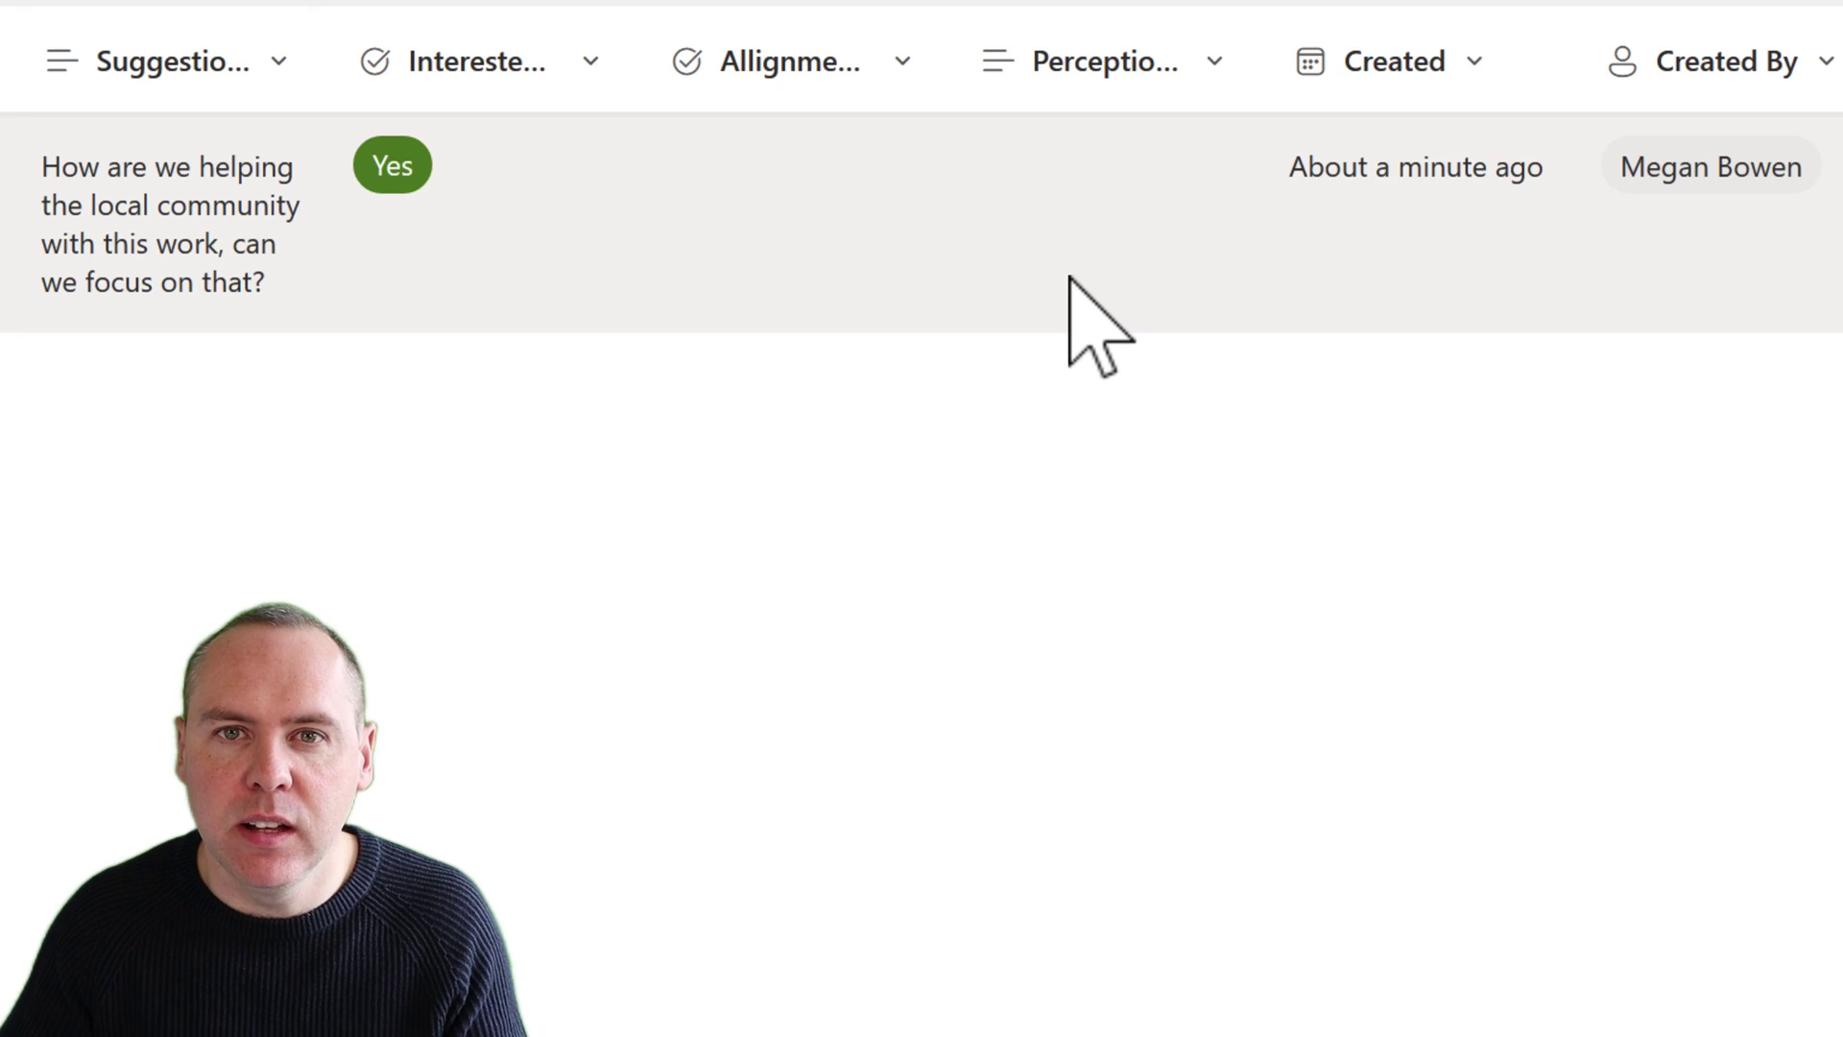
- Create a new form titled "Senior Stakeholder Feedback for Project GreenSpace Scoping Meeting", described "Senior Stakeholder Feedback is important to us.", with all fields hidden
left_click(547, 77)
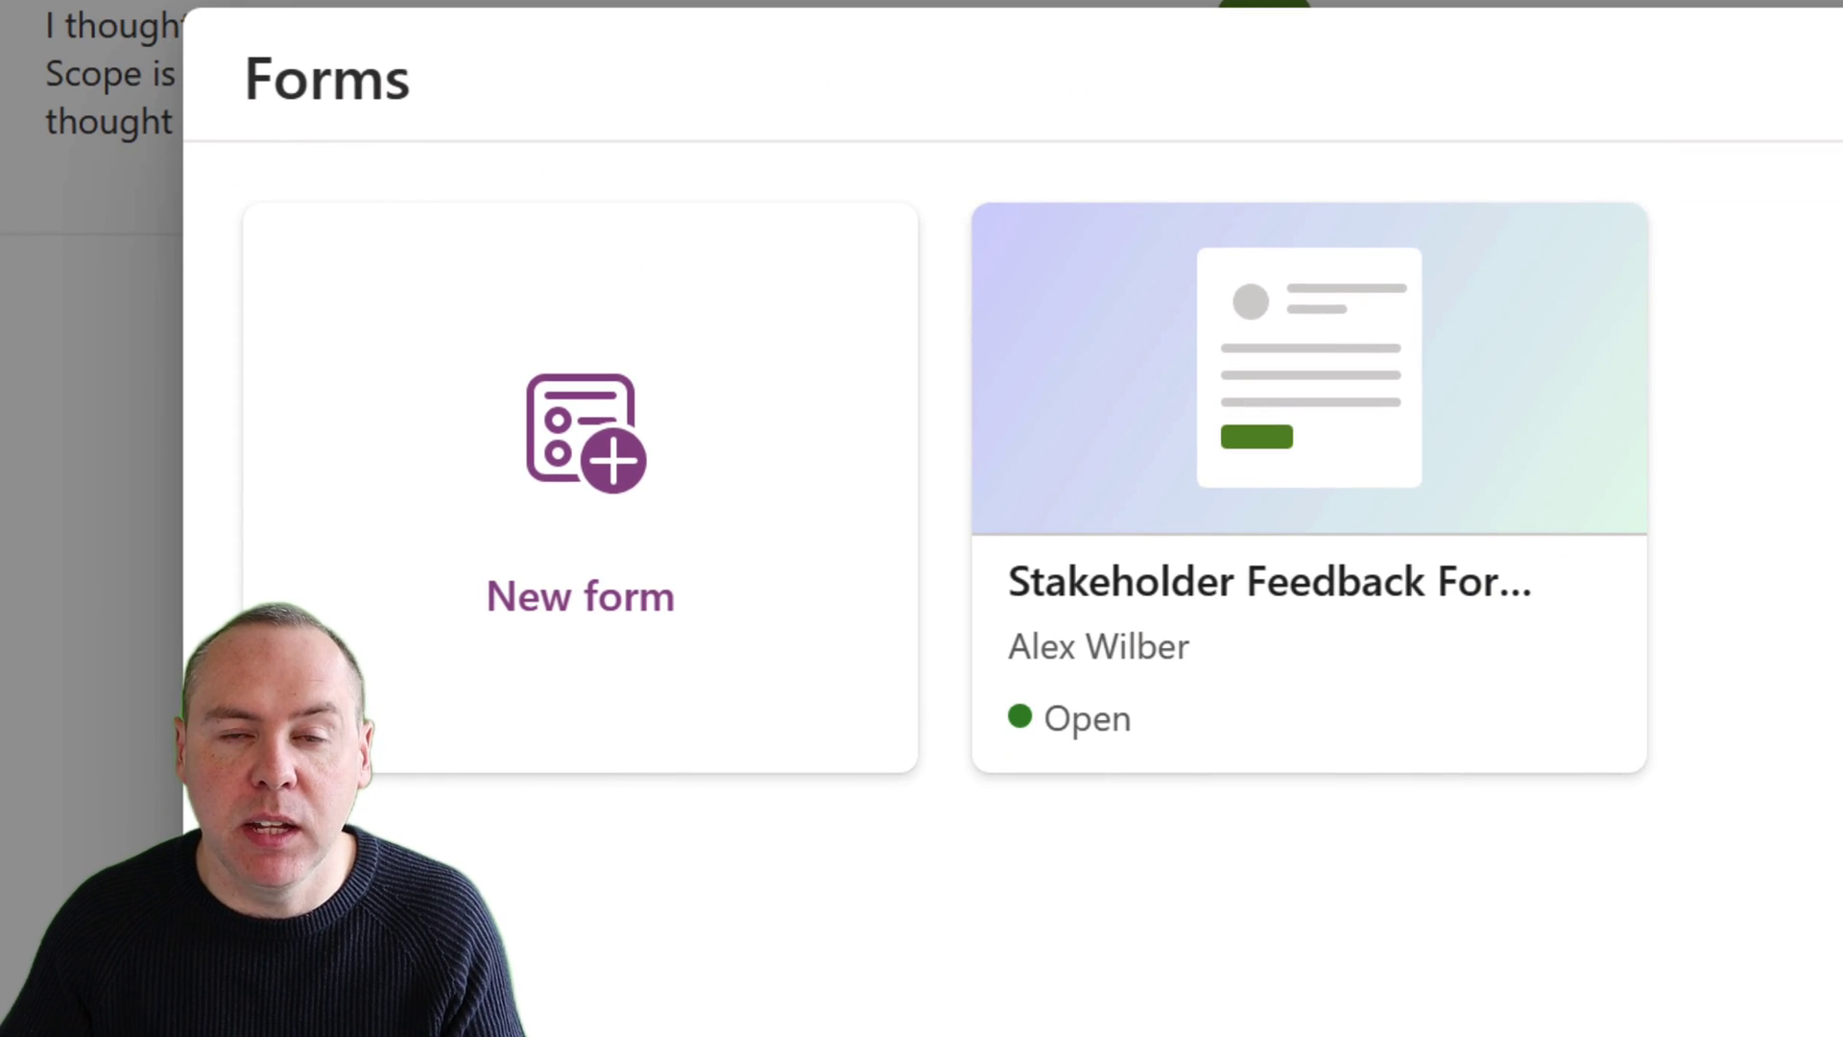
left_click(737, 559)
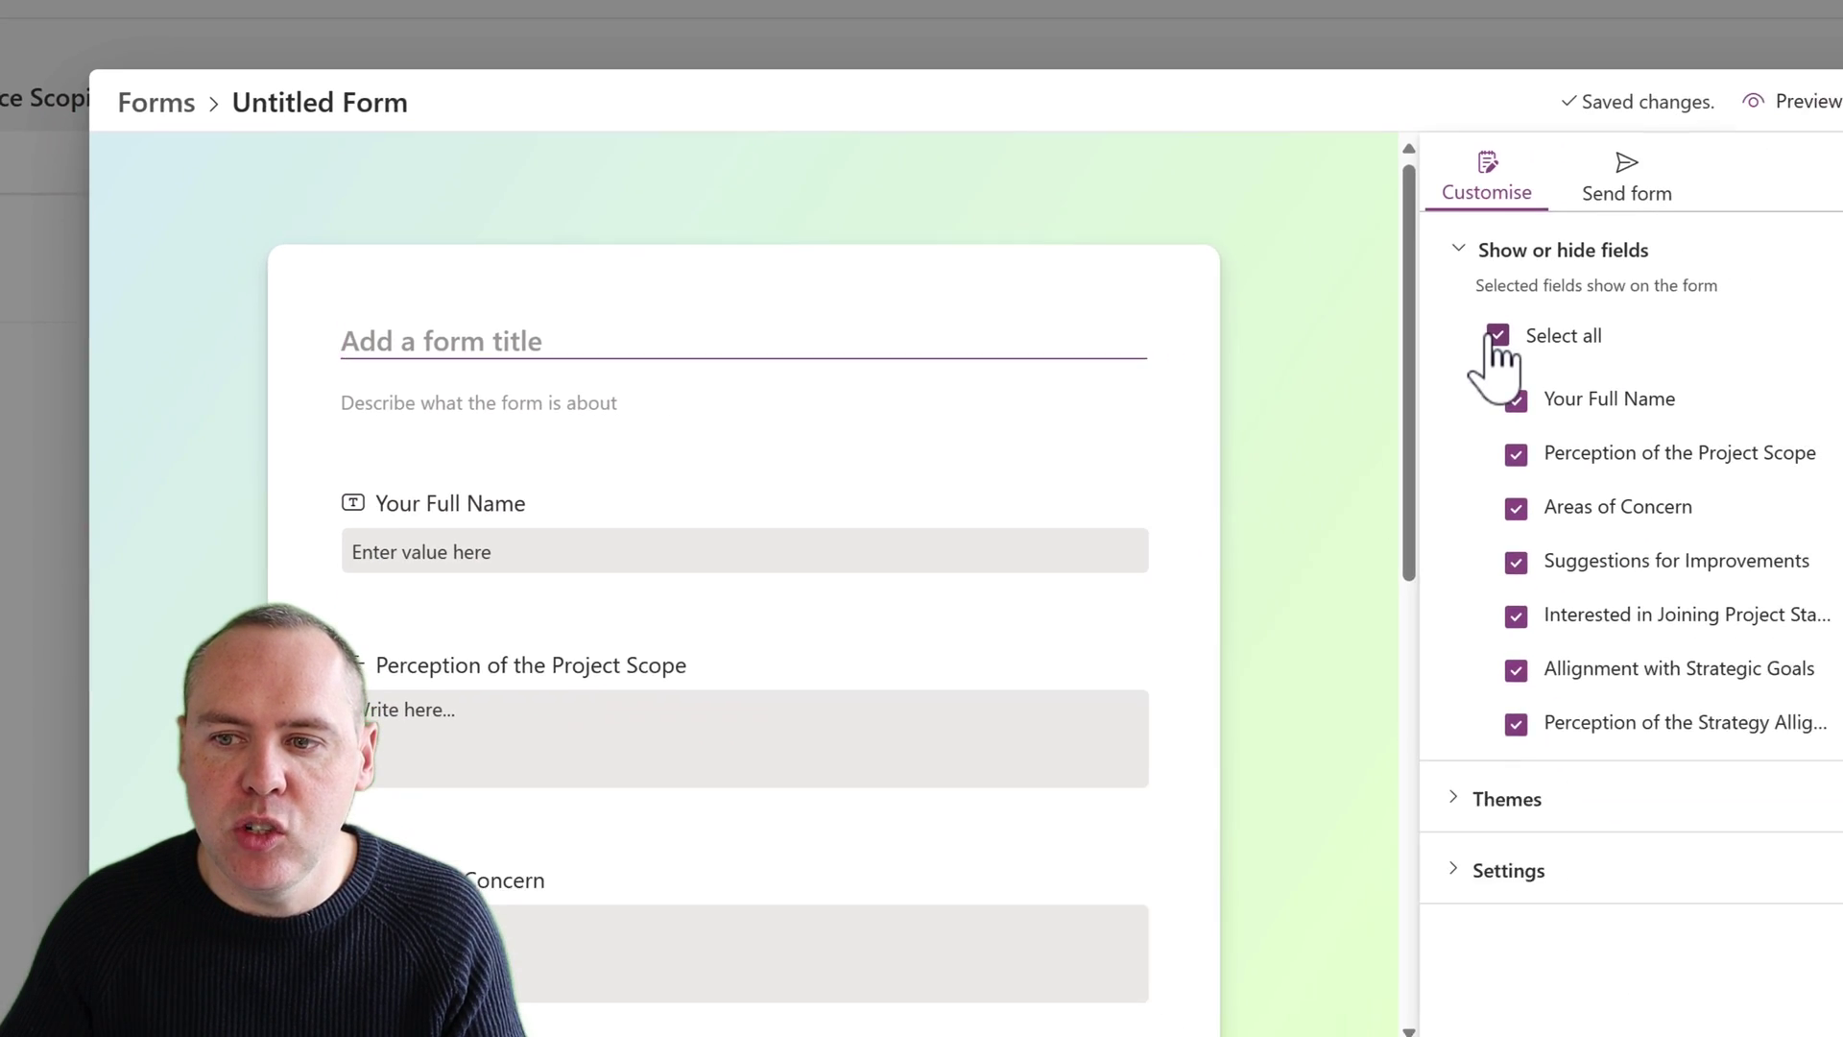
left_click(1469, 338)
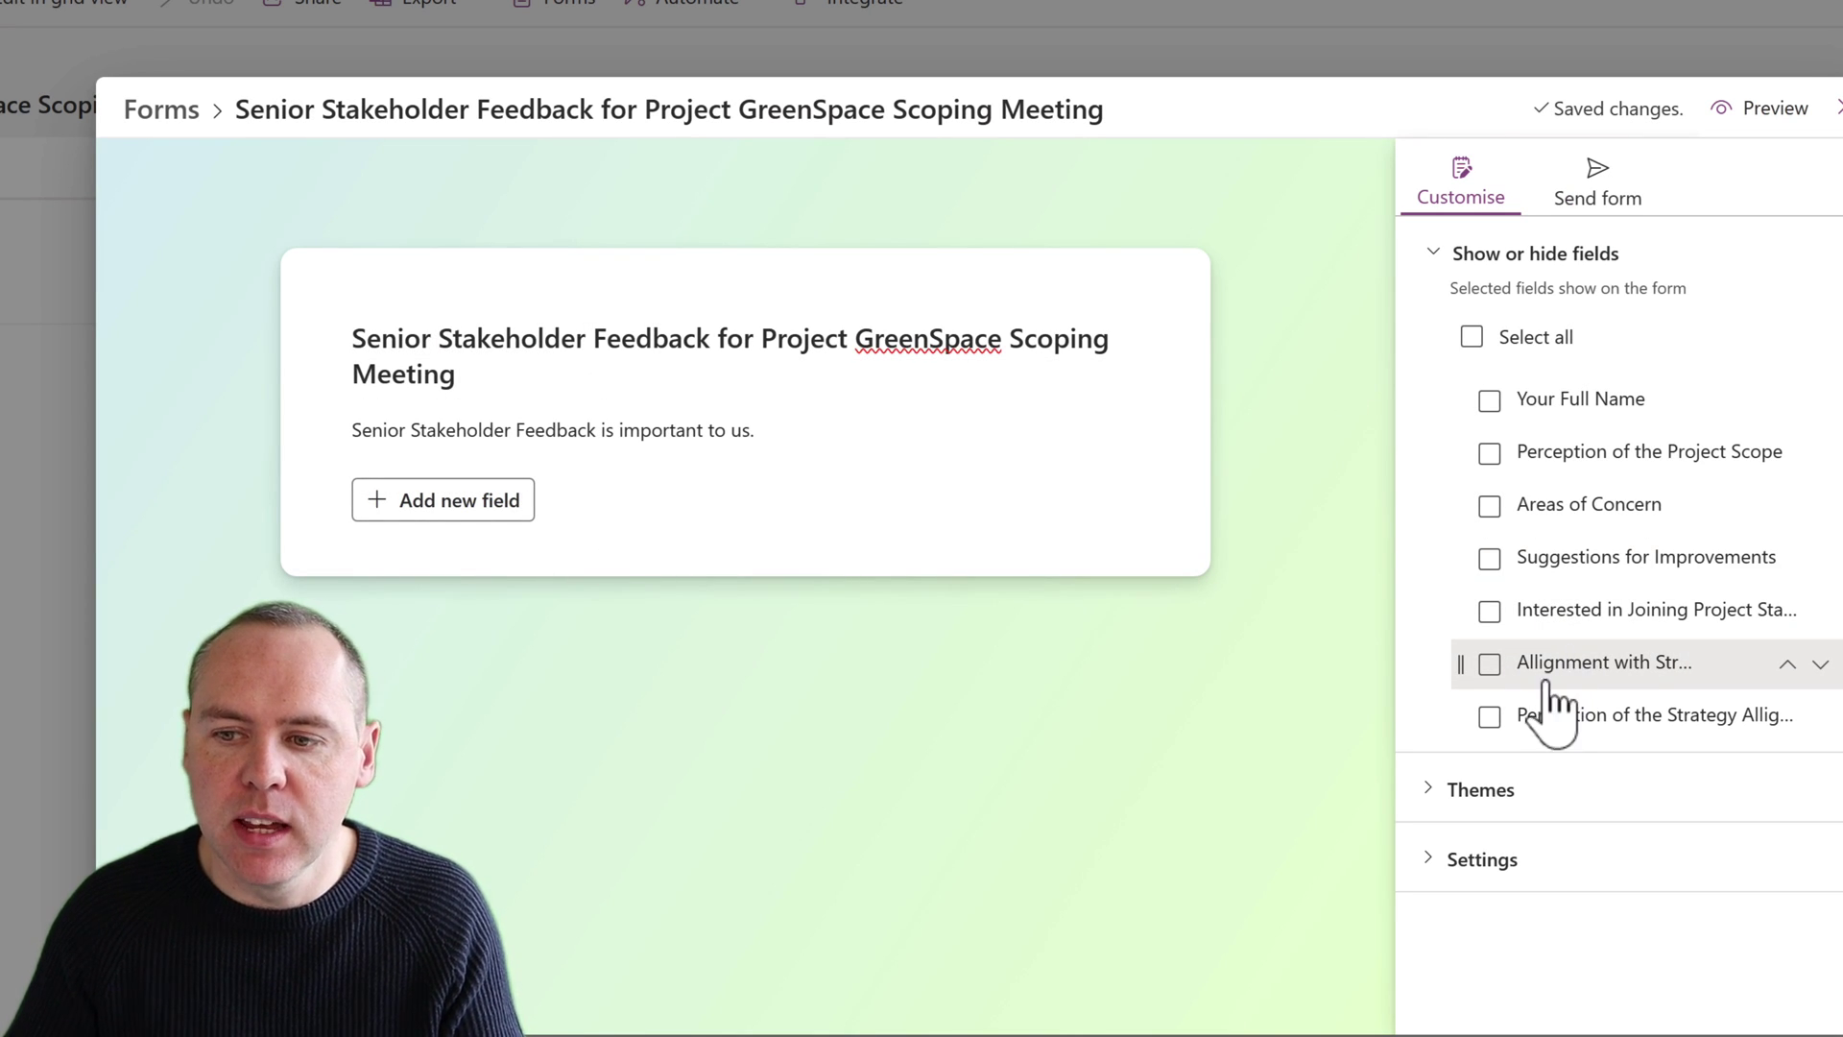
- Show the Perception of the Project Scope, Allignment with Strategic Goals and Perception of the Strategy Allignment fields on the senior stakeholder form
left_click(1489, 453)
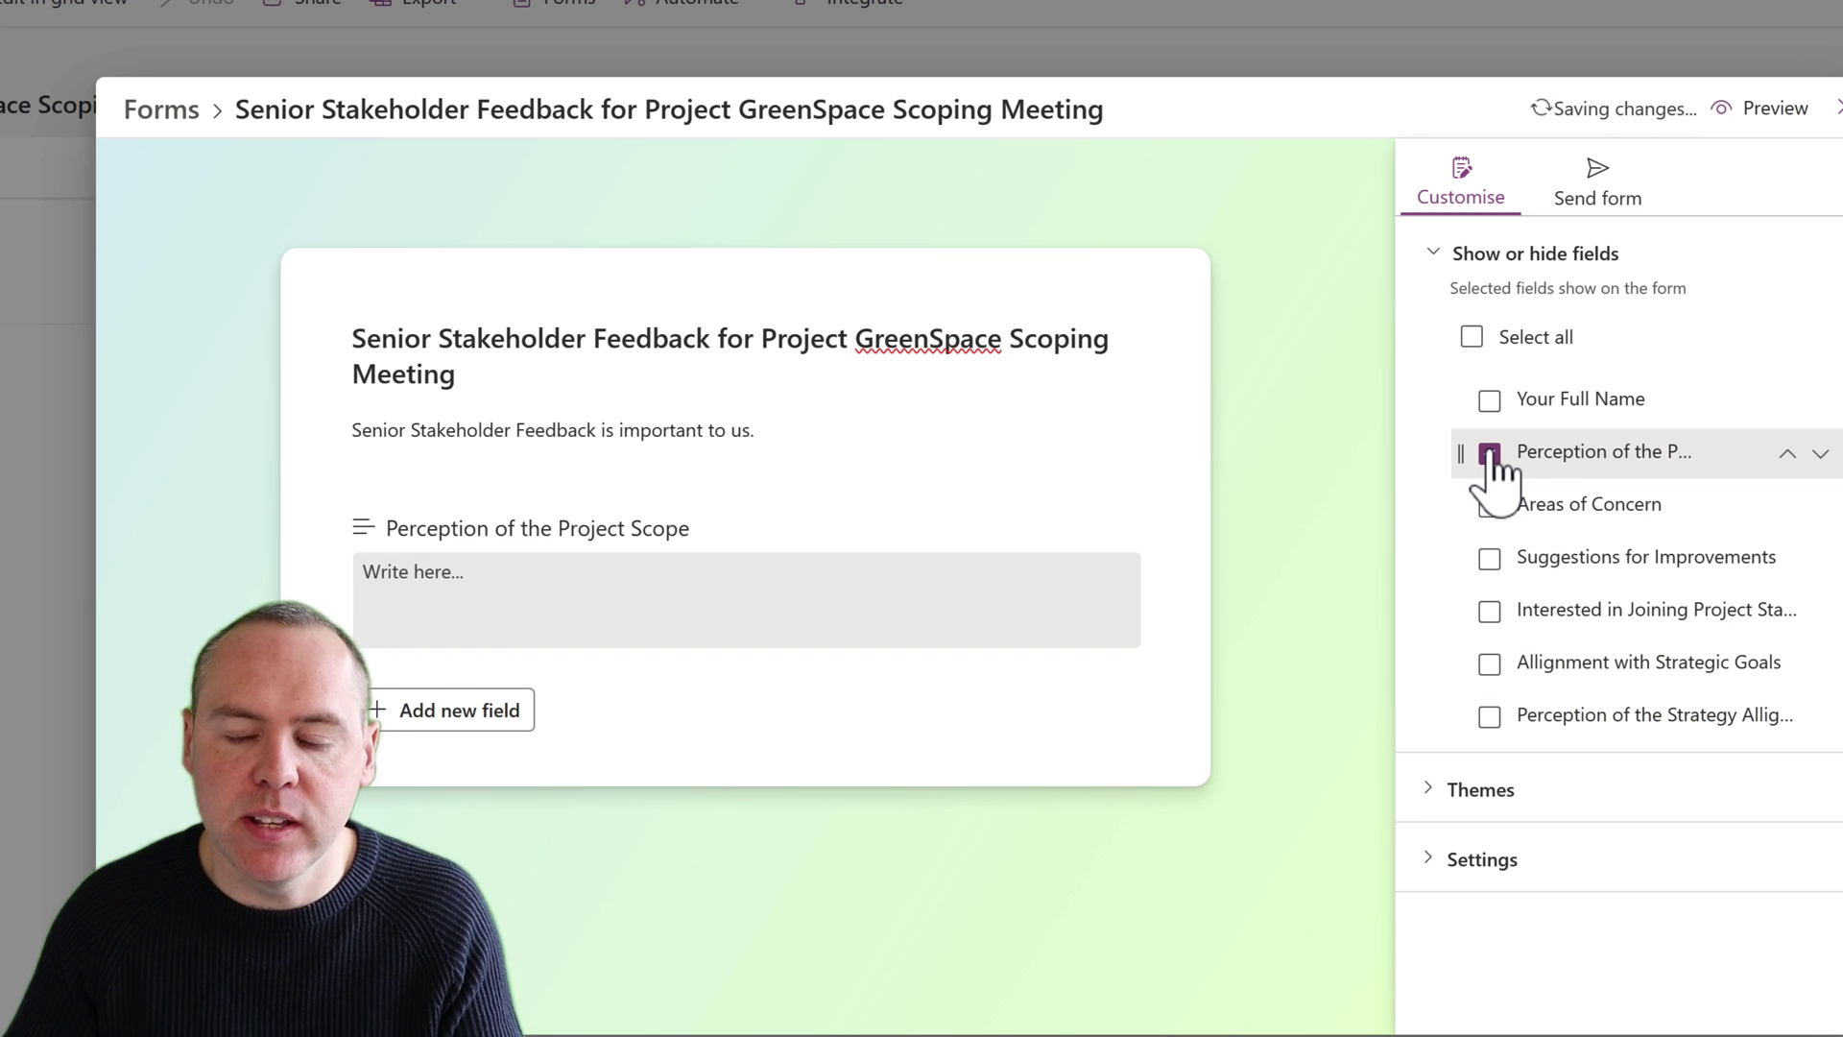
left_click(1489, 664)
left_click(1489, 715)
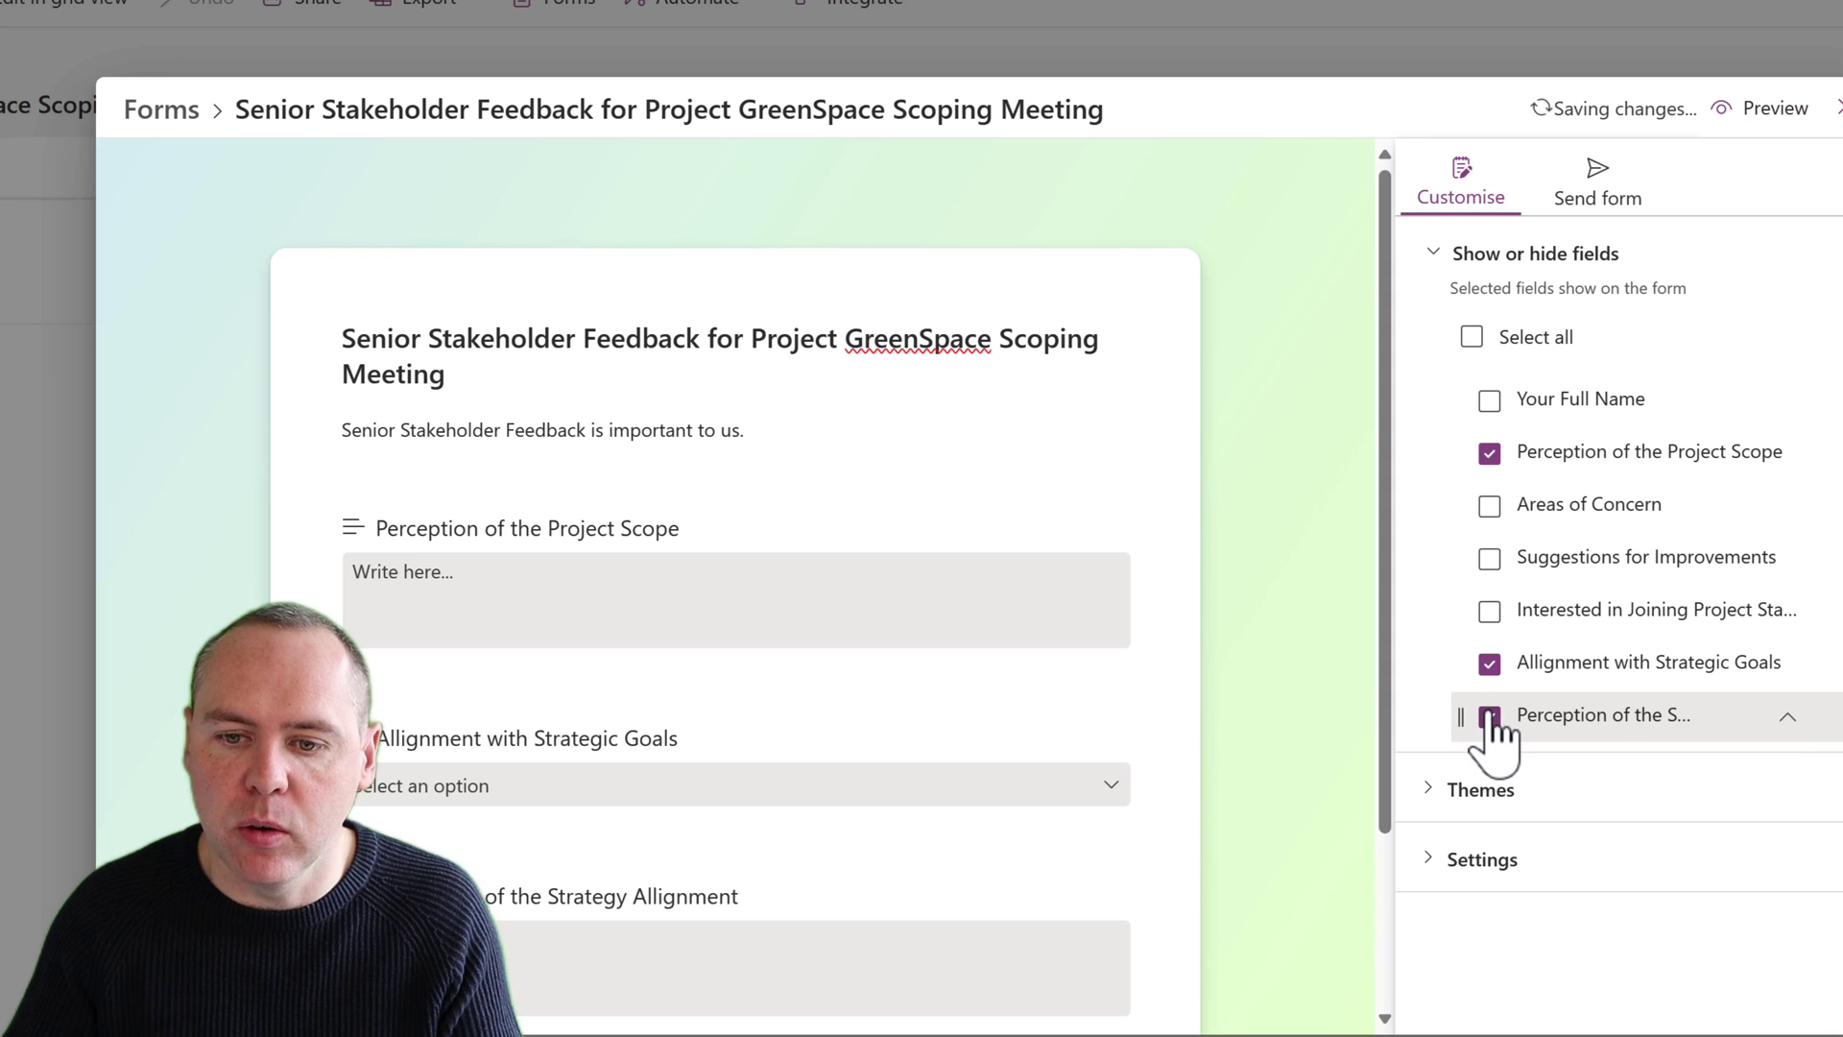
scroll(999, 854, "down", 2)
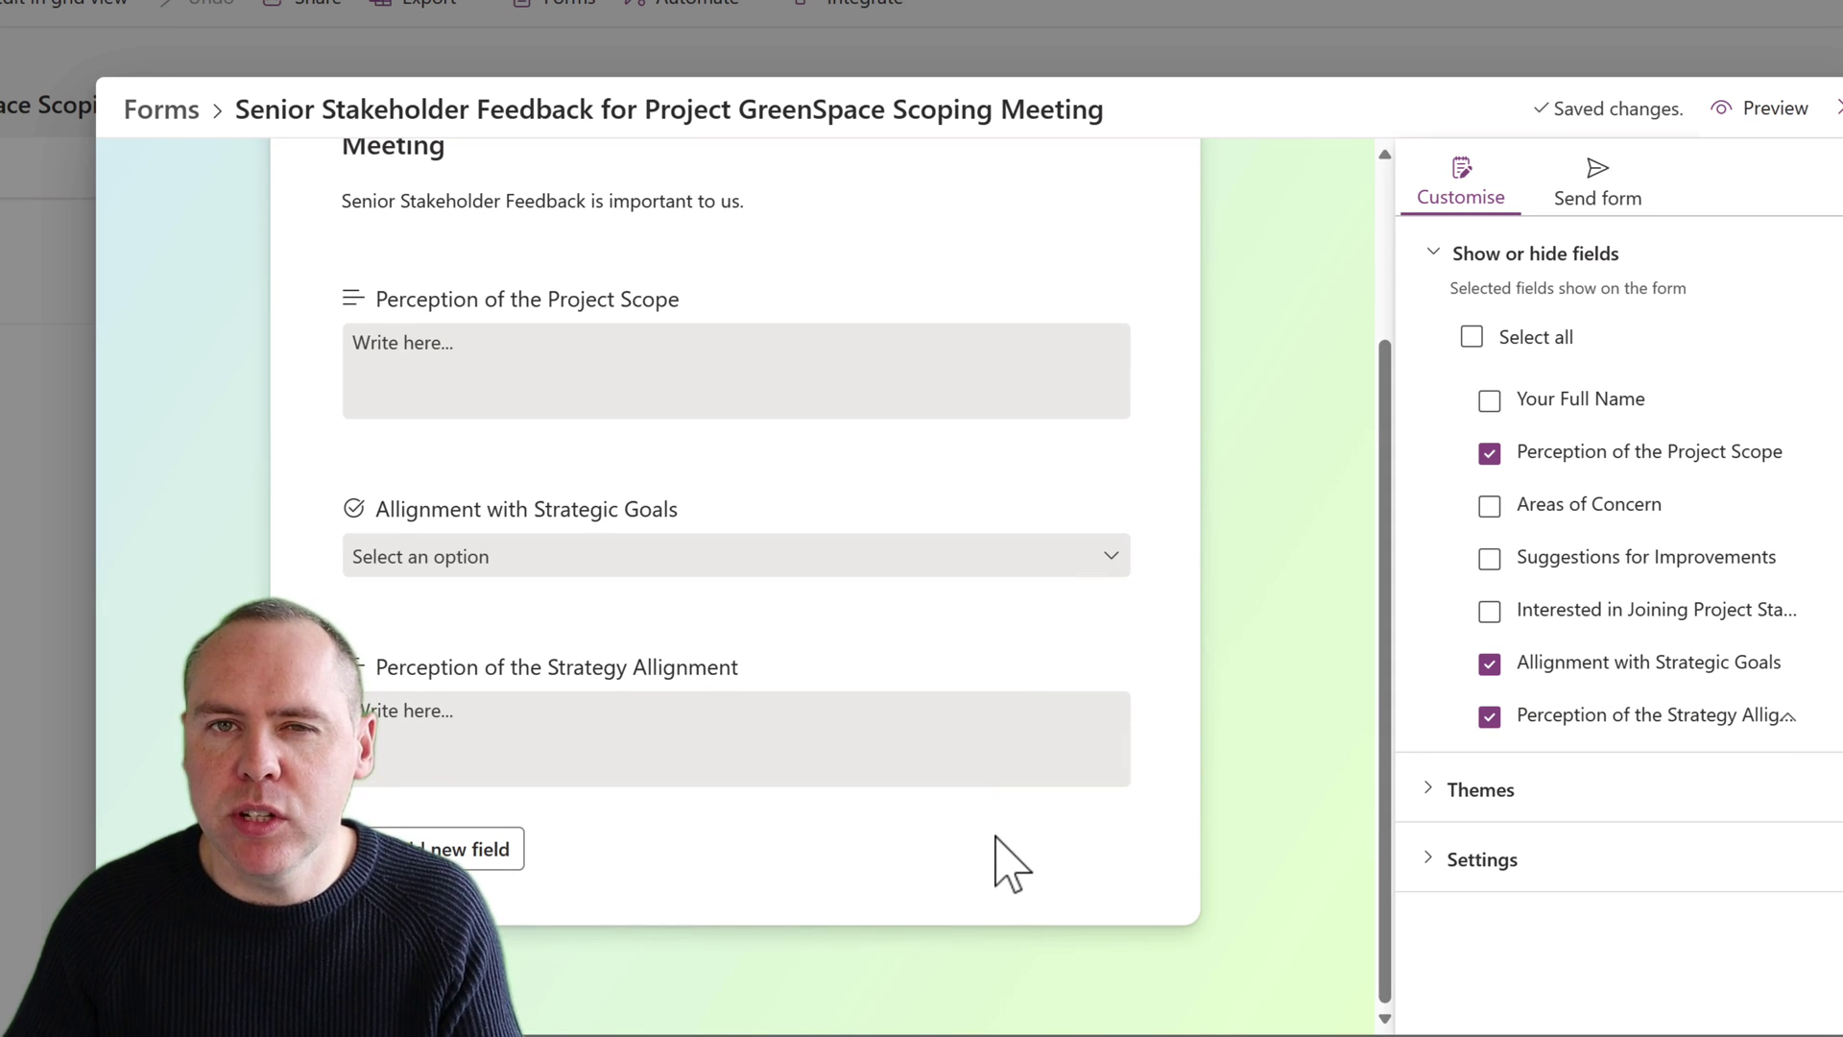
- Move the Perception of the Strategy Allignment question above Allignment with Strategic Goals and copy the senior stakeholder form's link
left_click_drag(749, 629, 752, 510)
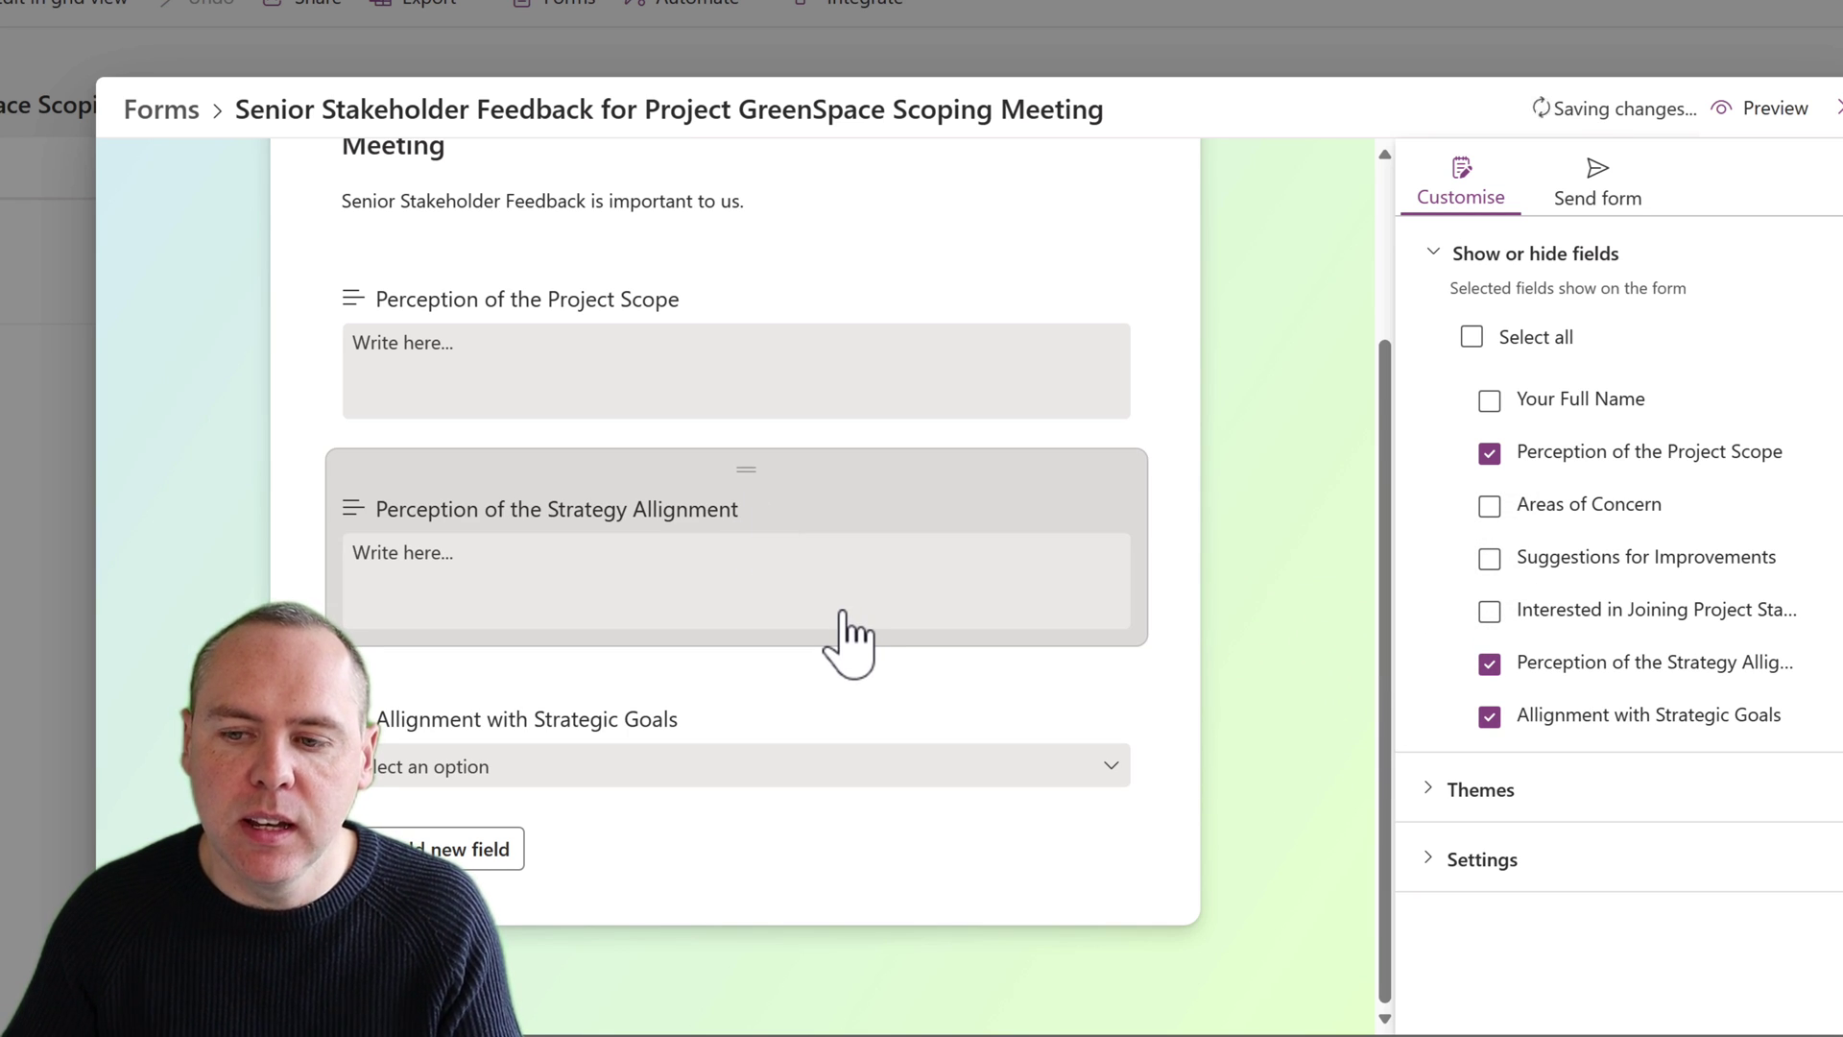
scroll(1190, 816, "up", 3)
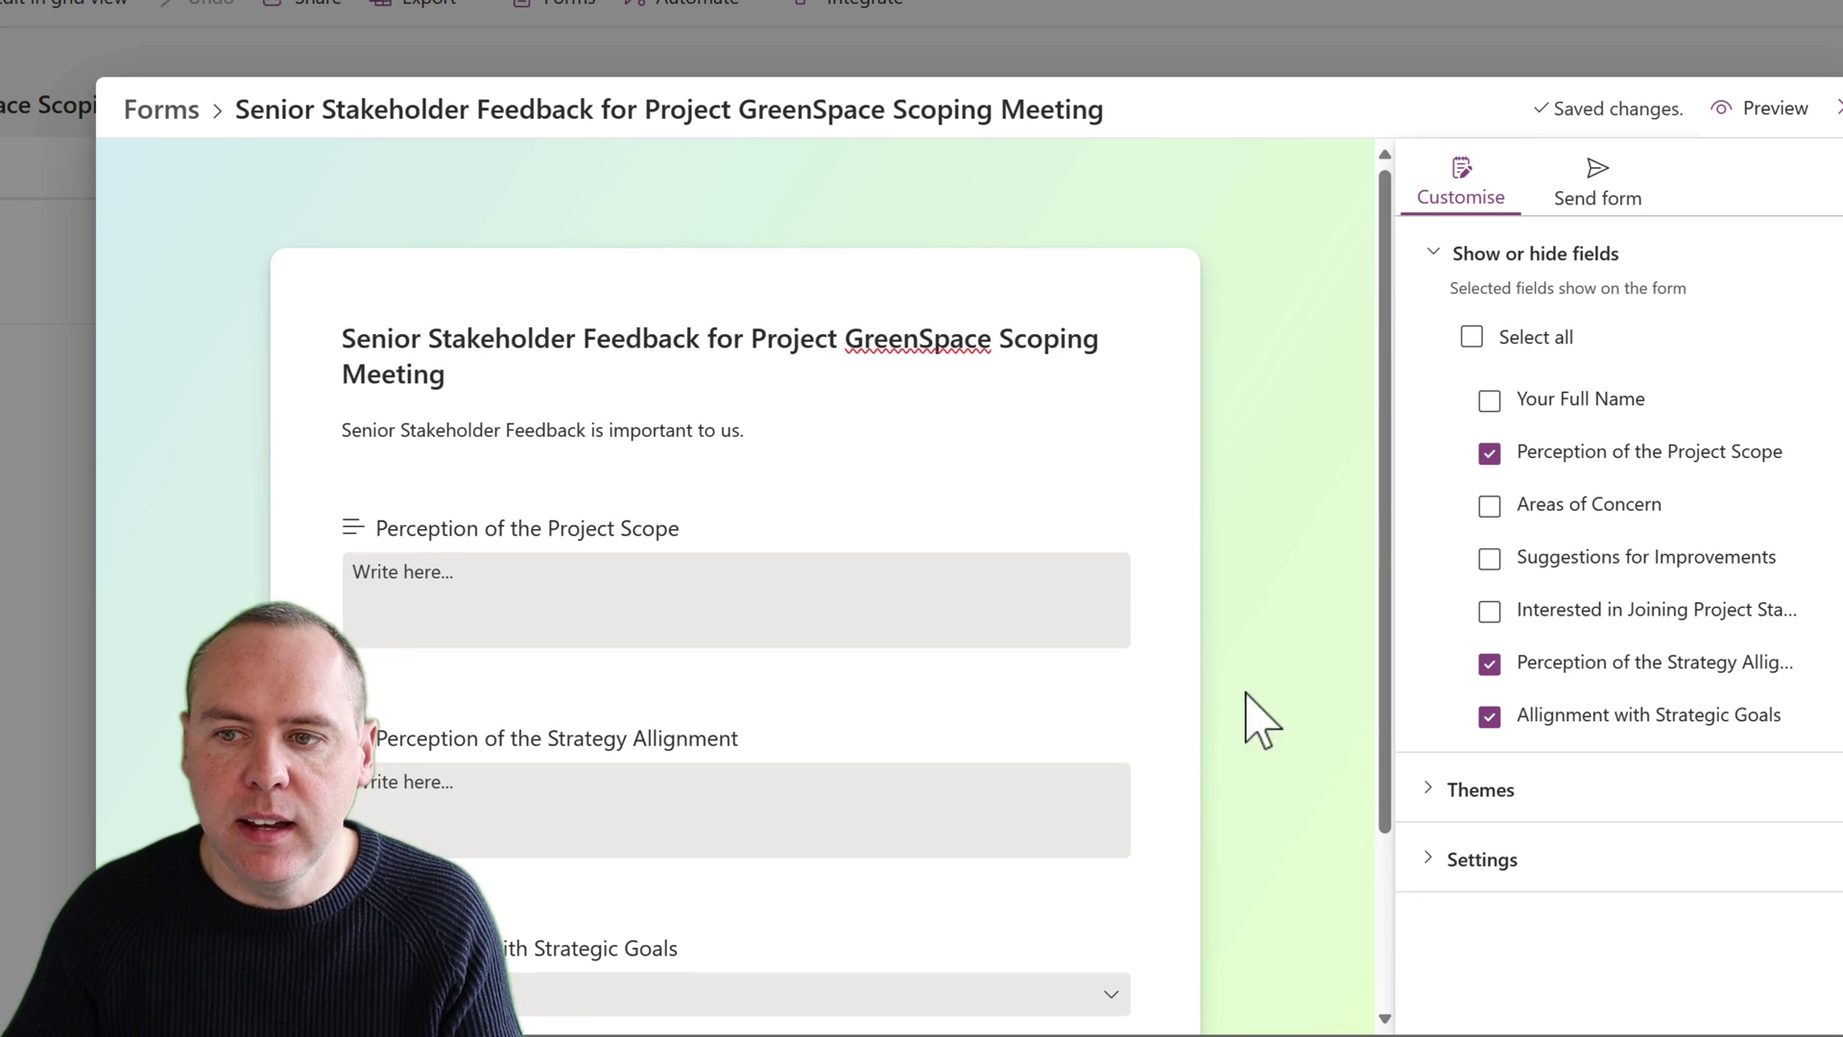
left_click(1621, 207)
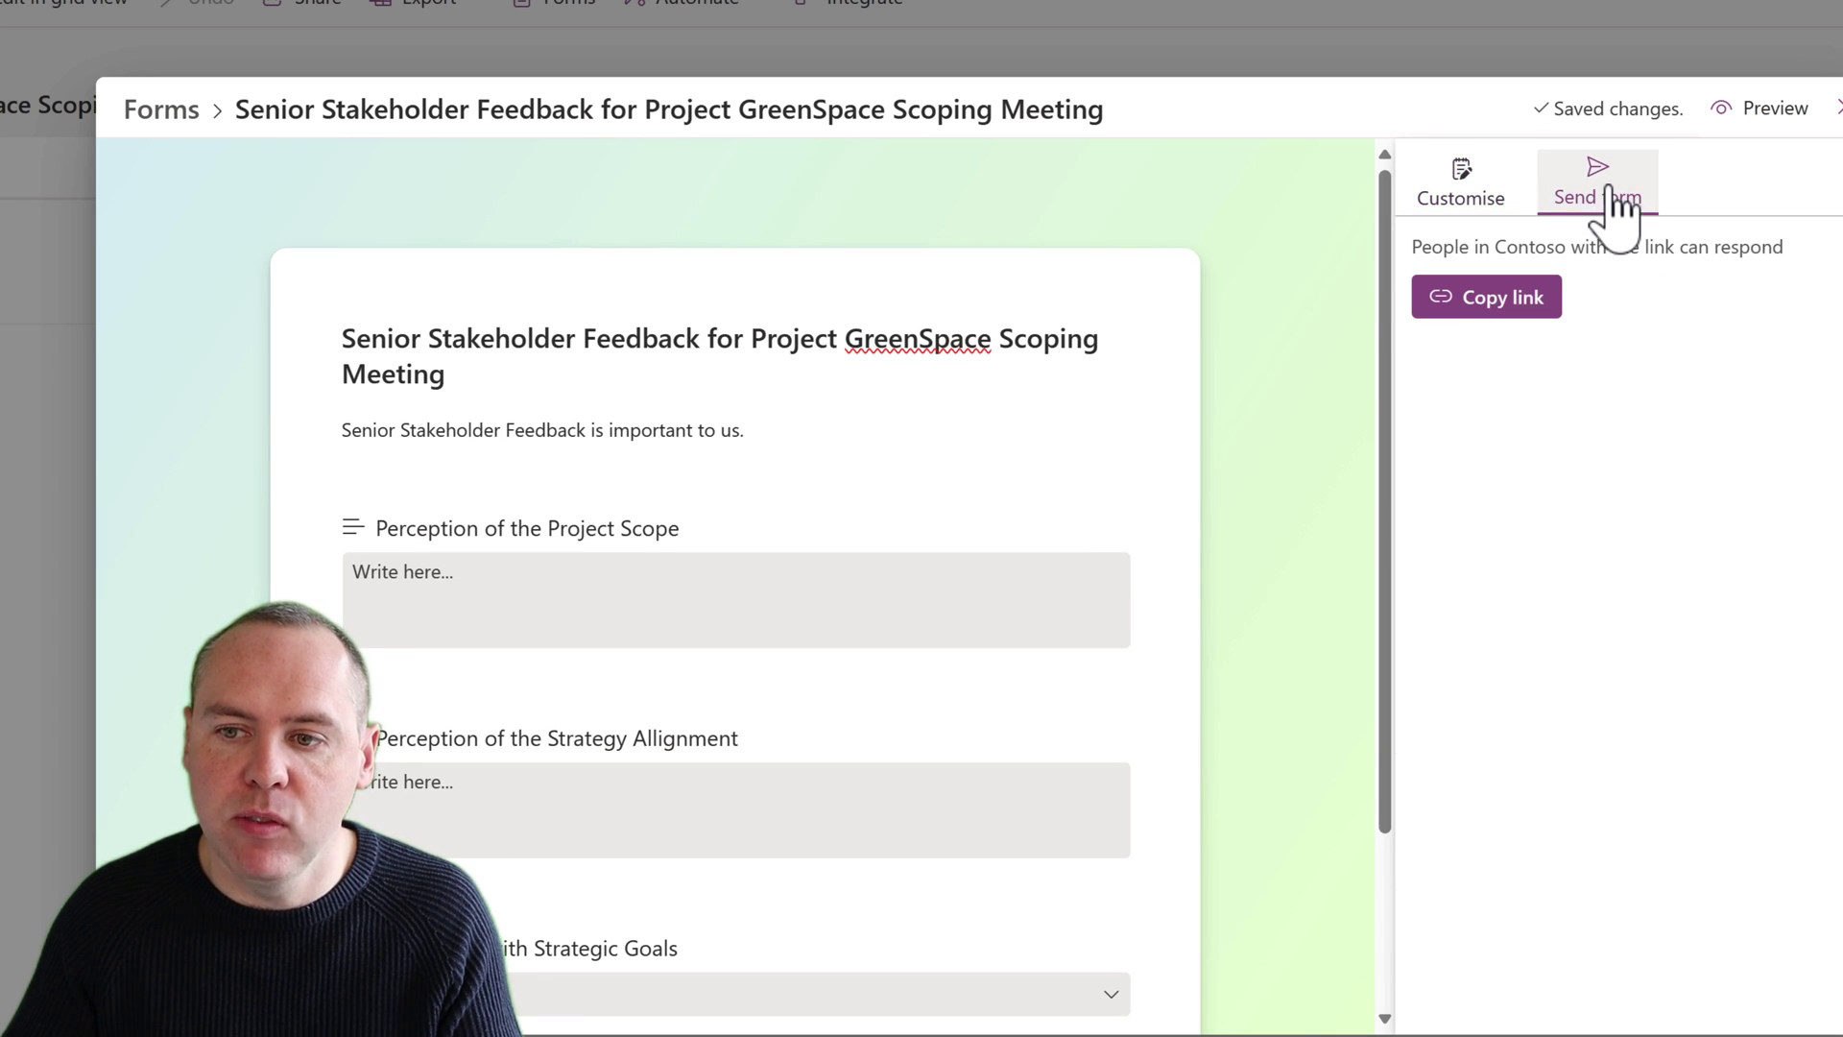
left_click(1520, 312)
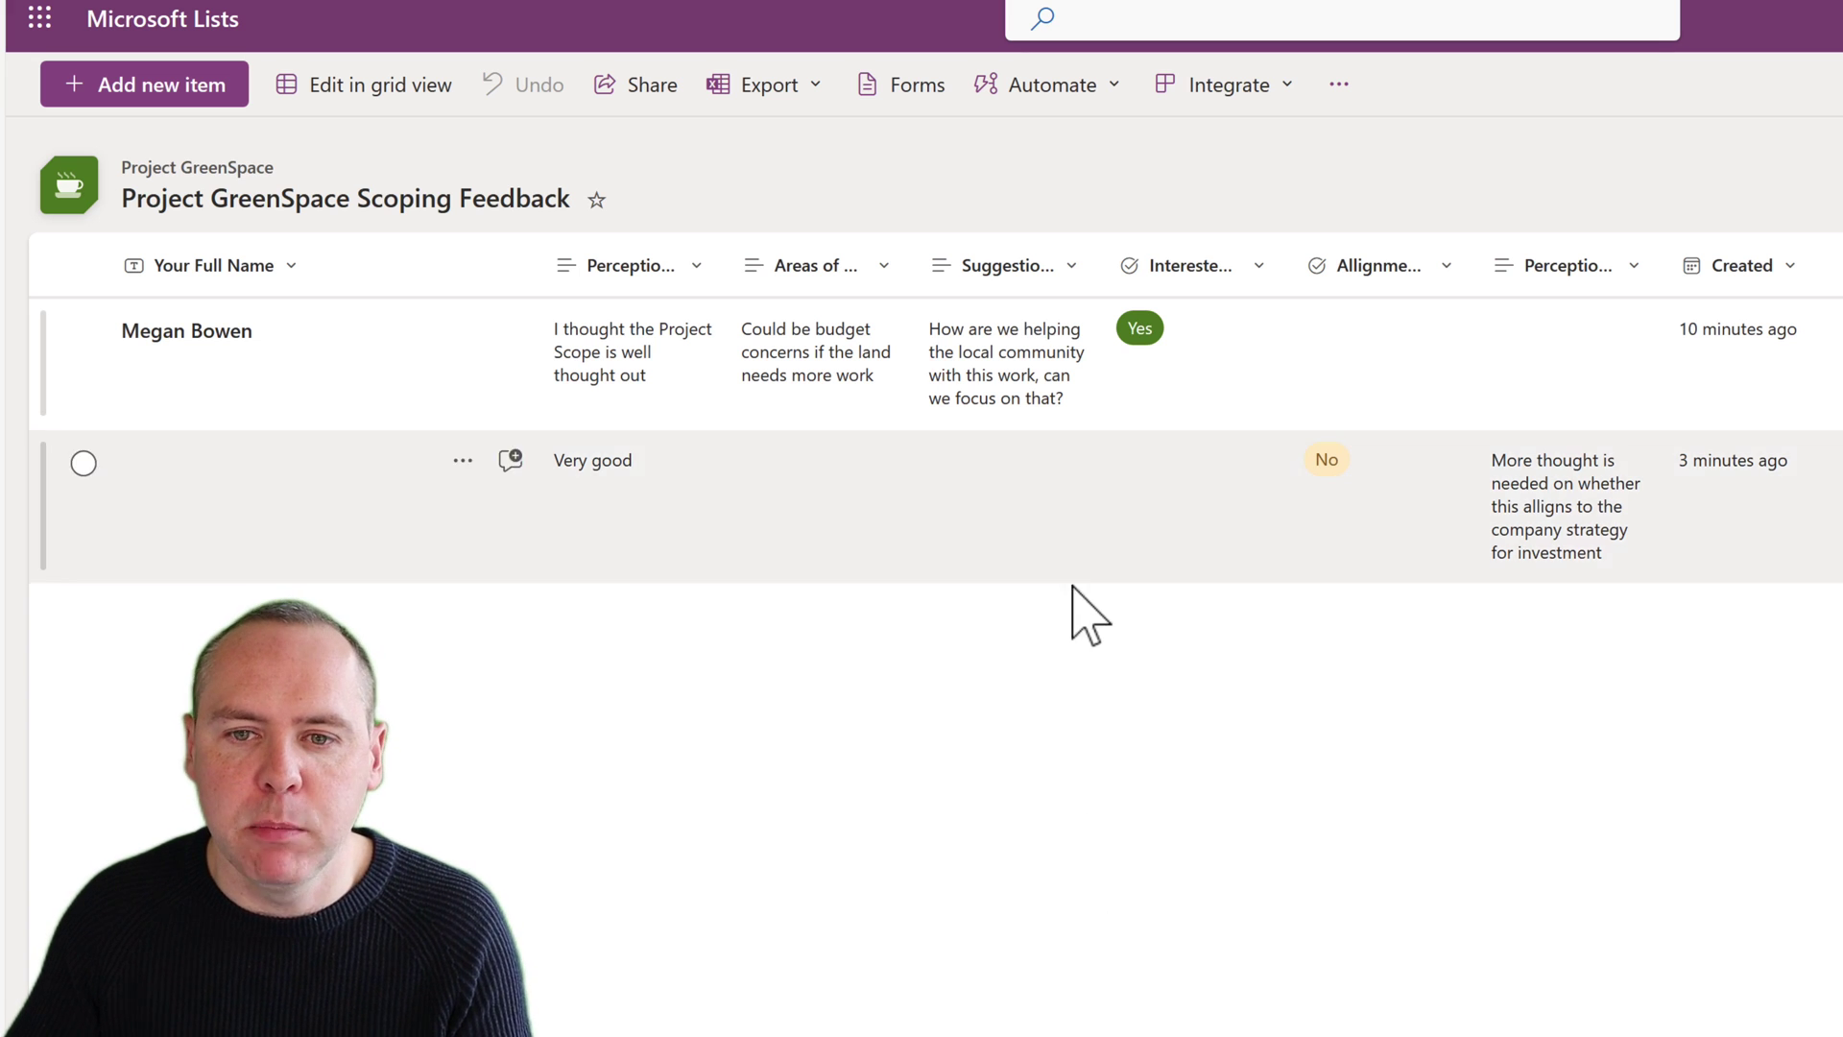
- Filter the feedback list to items whose Allignment with Strategic Goals value is No
left_click(1392, 273)
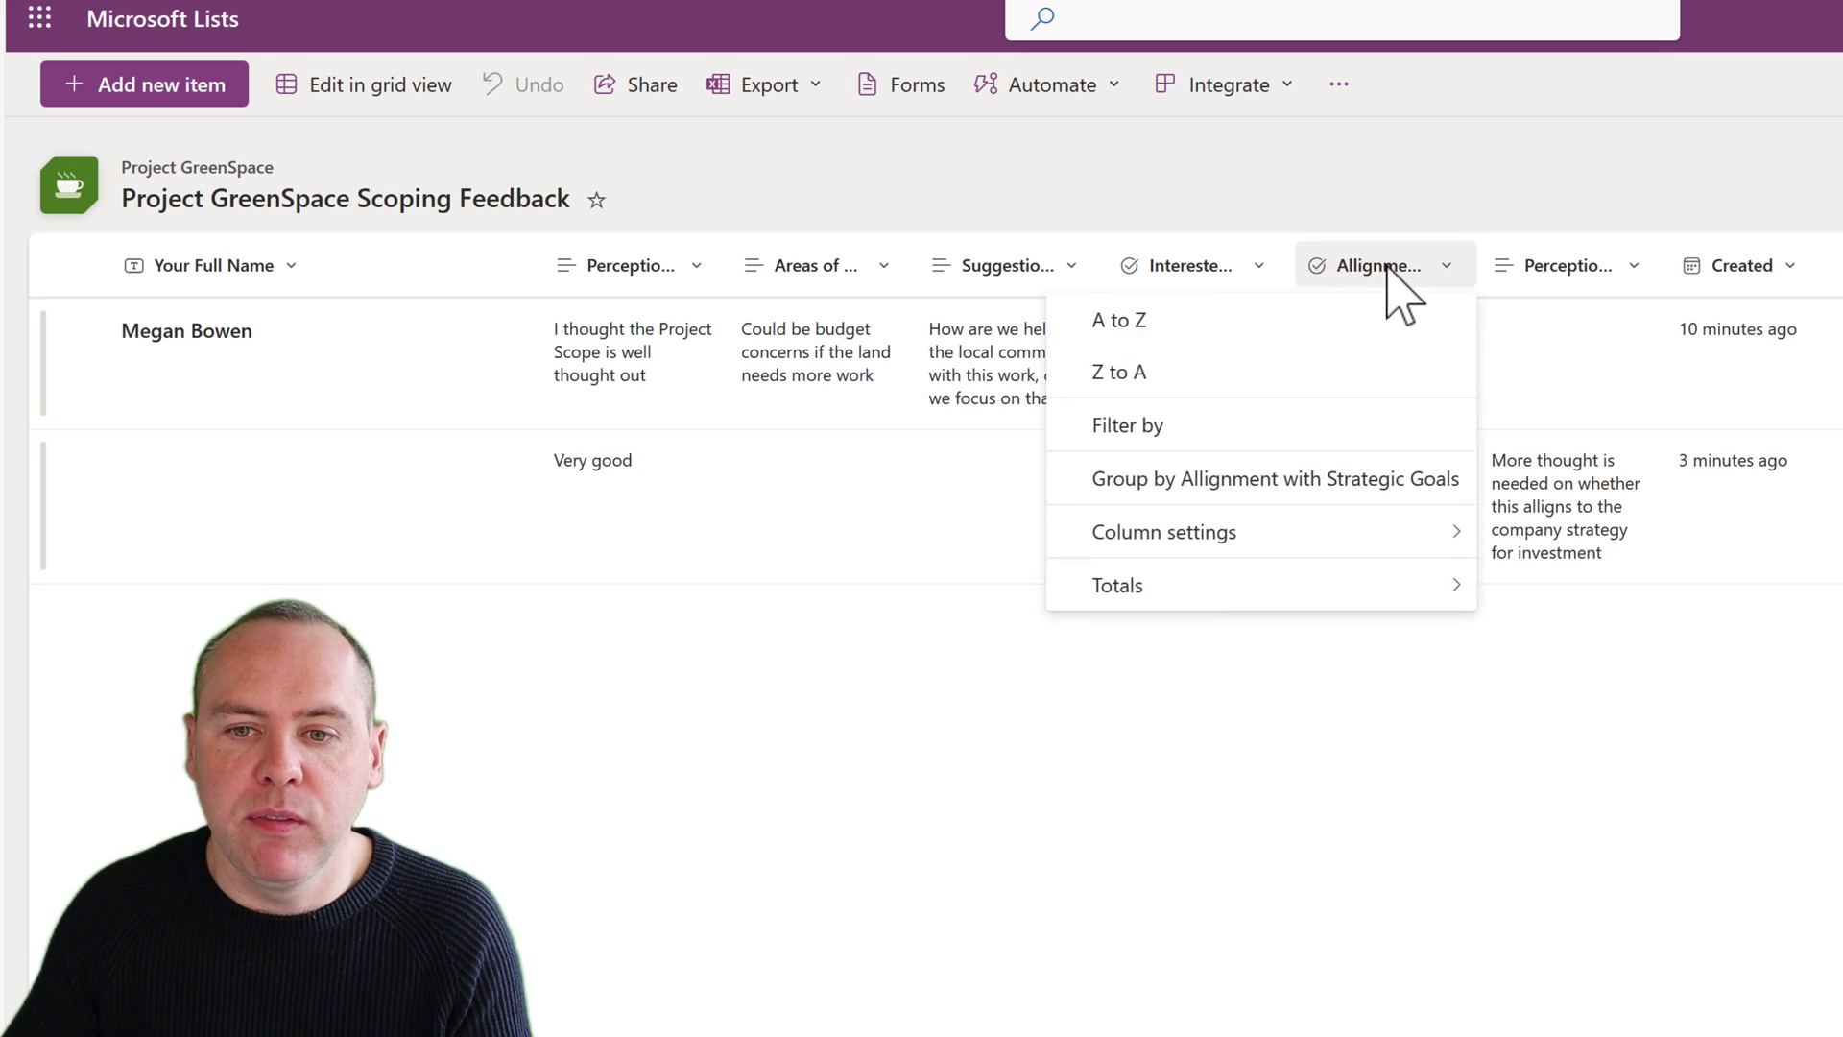
left_click(1238, 421)
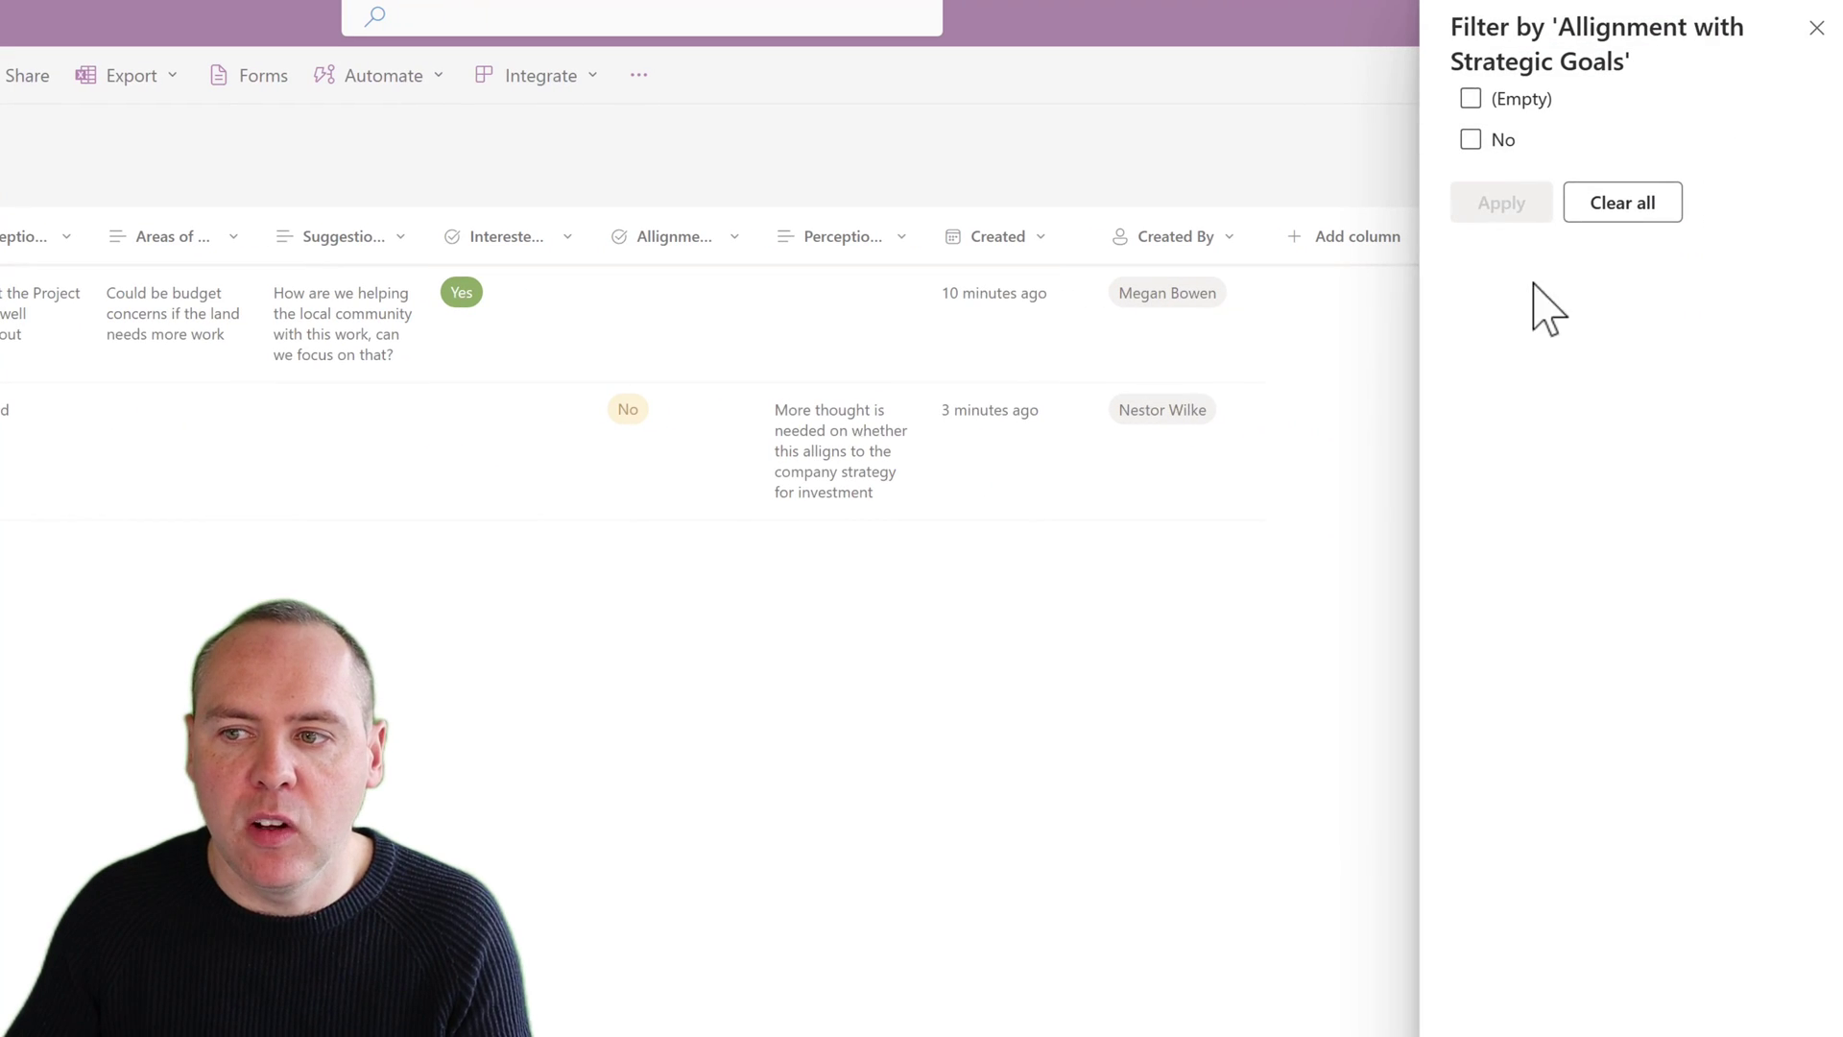
left_click(1471, 139)
left_click(1517, 202)
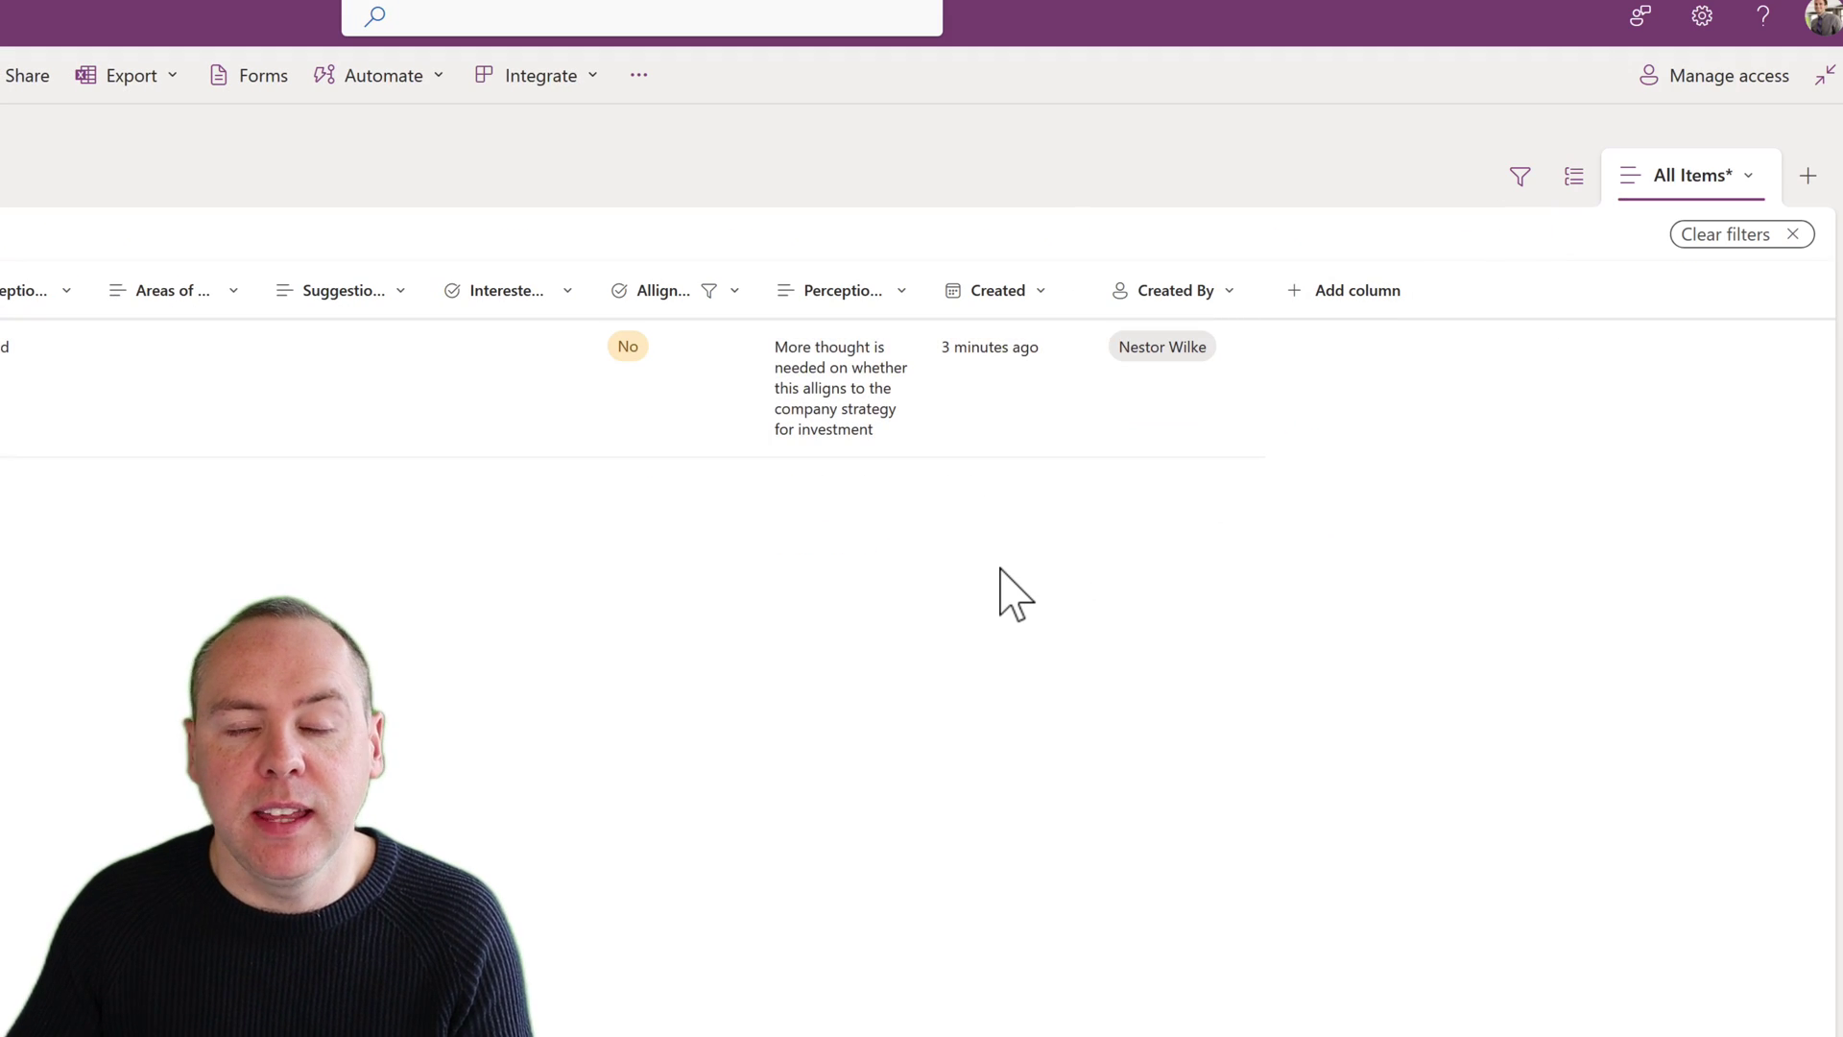
left_click(1750, 177)
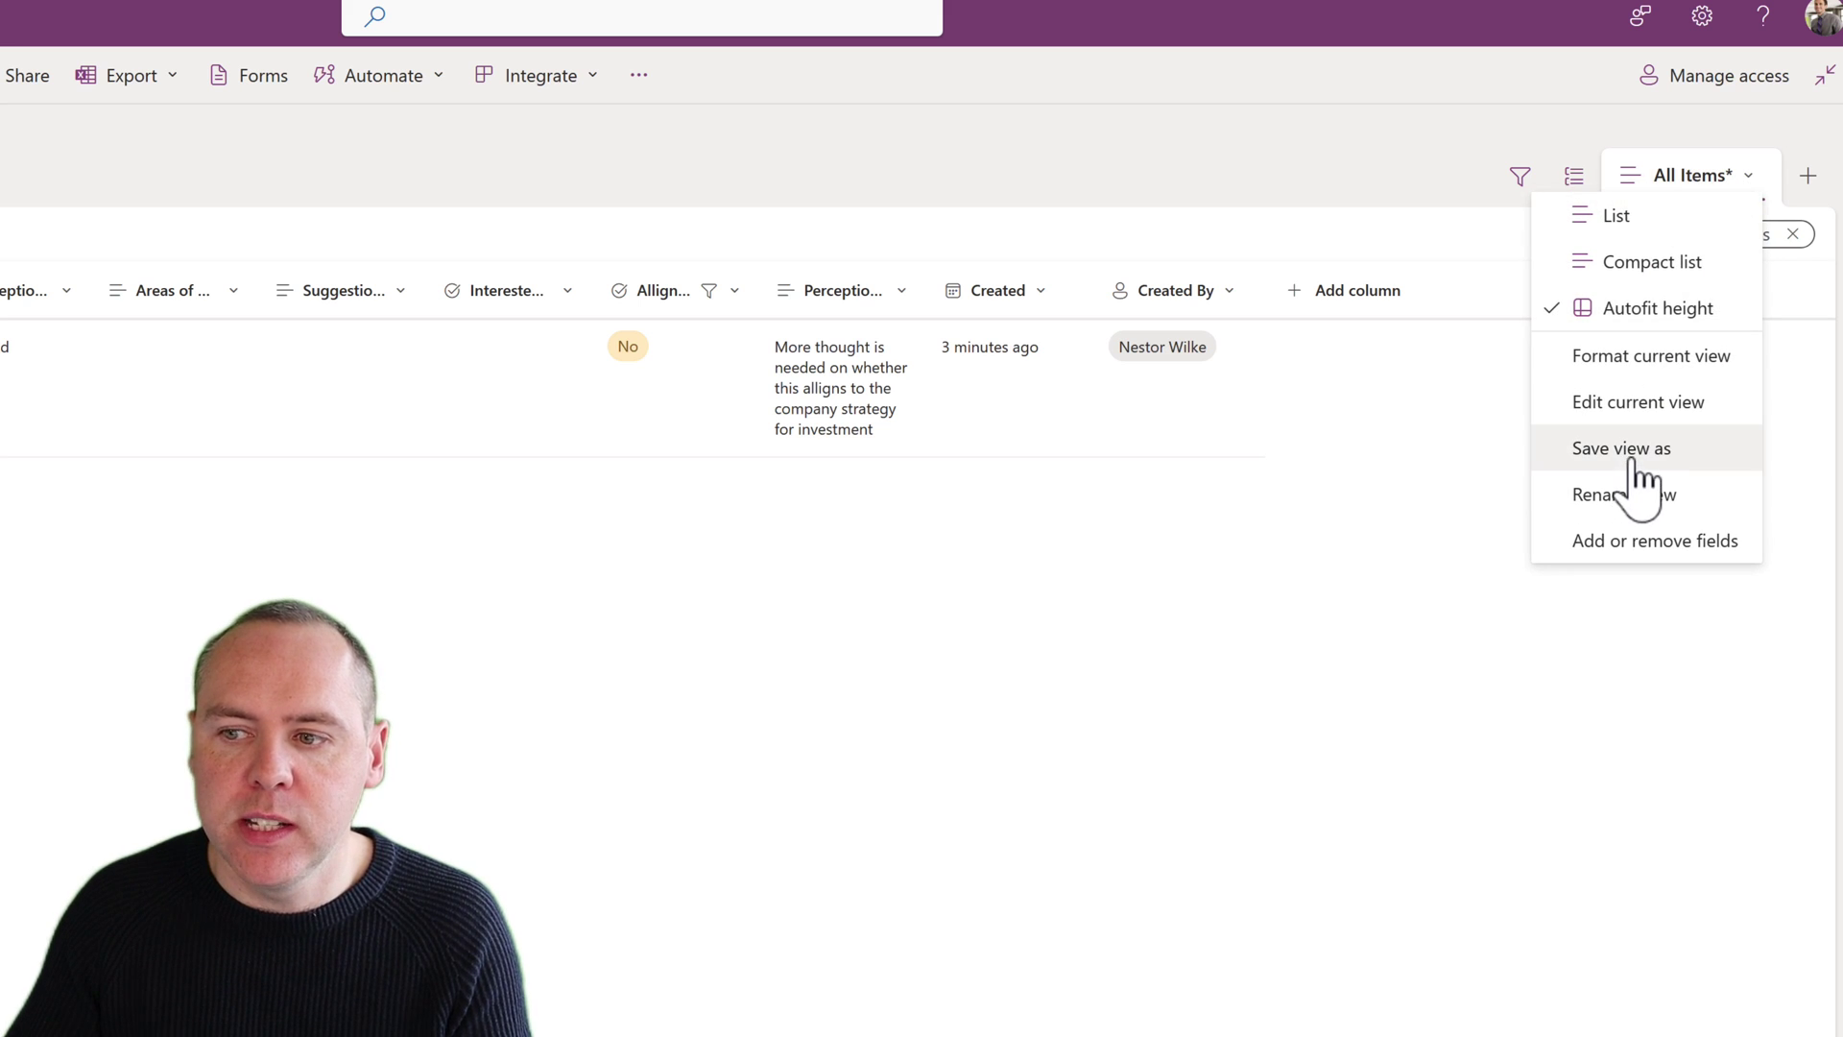
left_click(1631, 447)
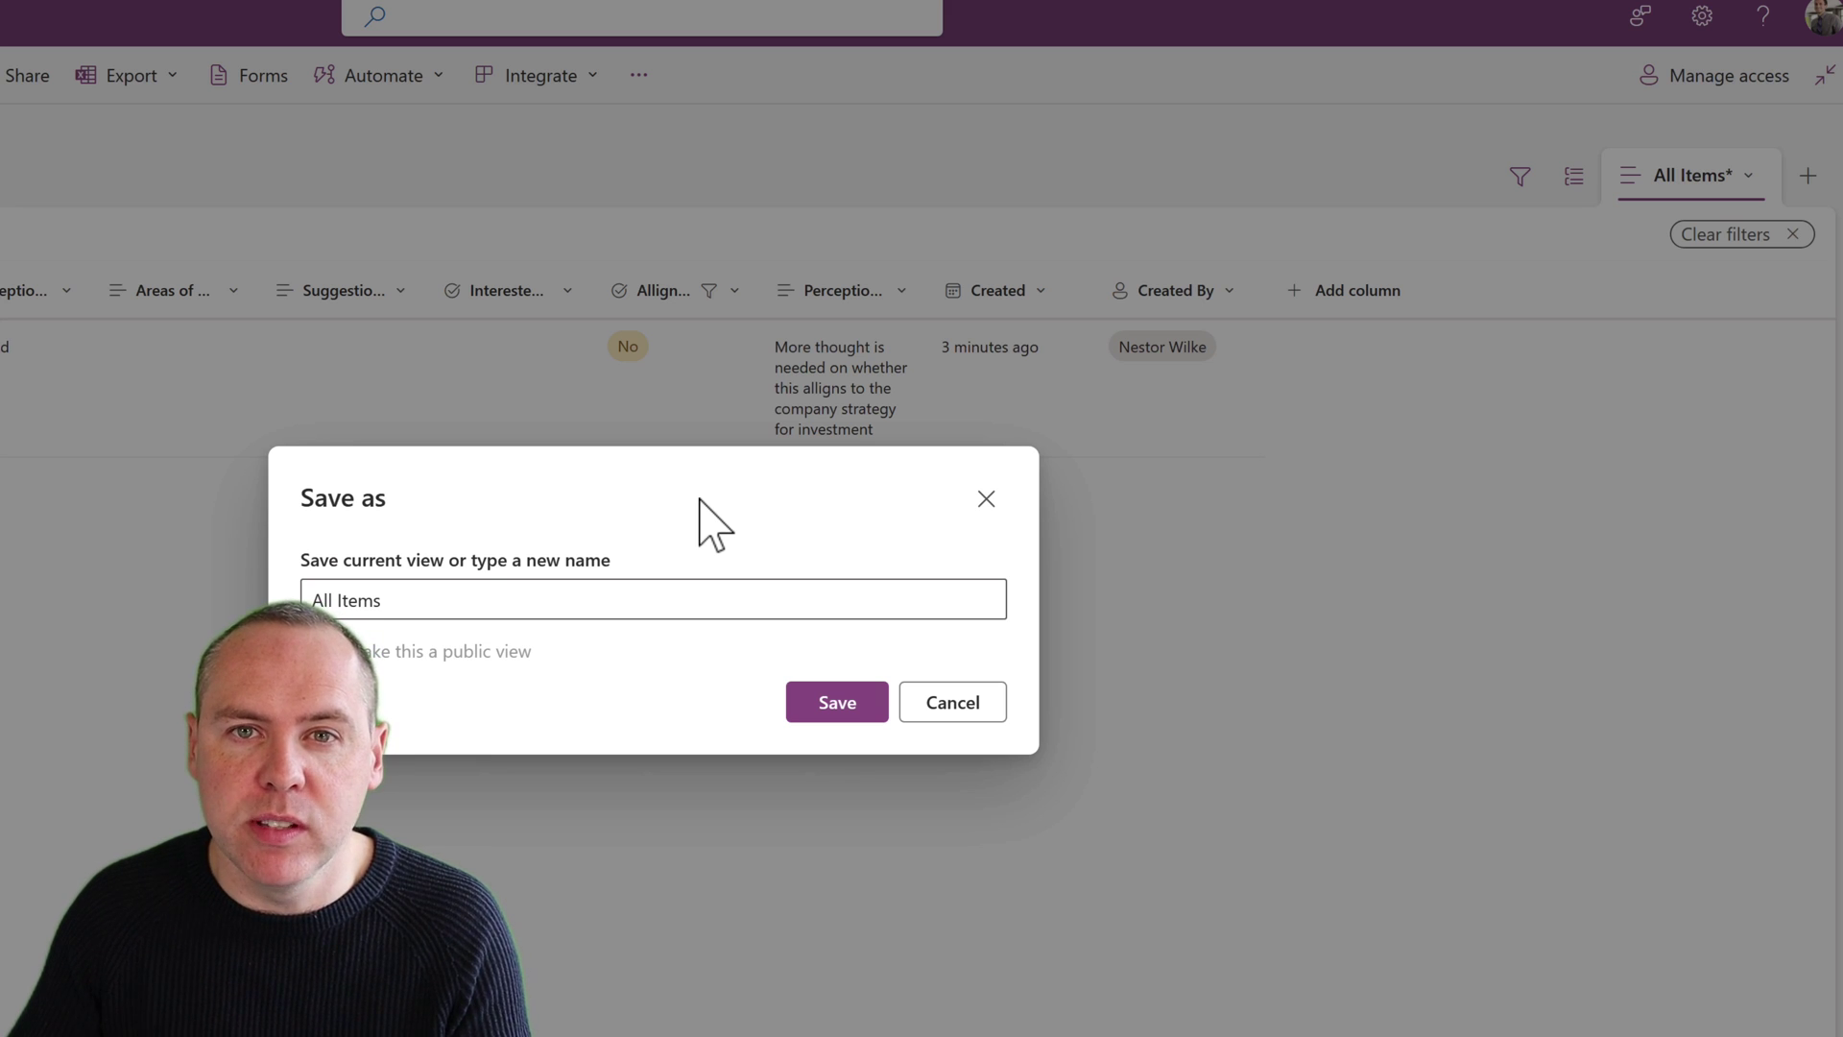
left_click(986, 498)
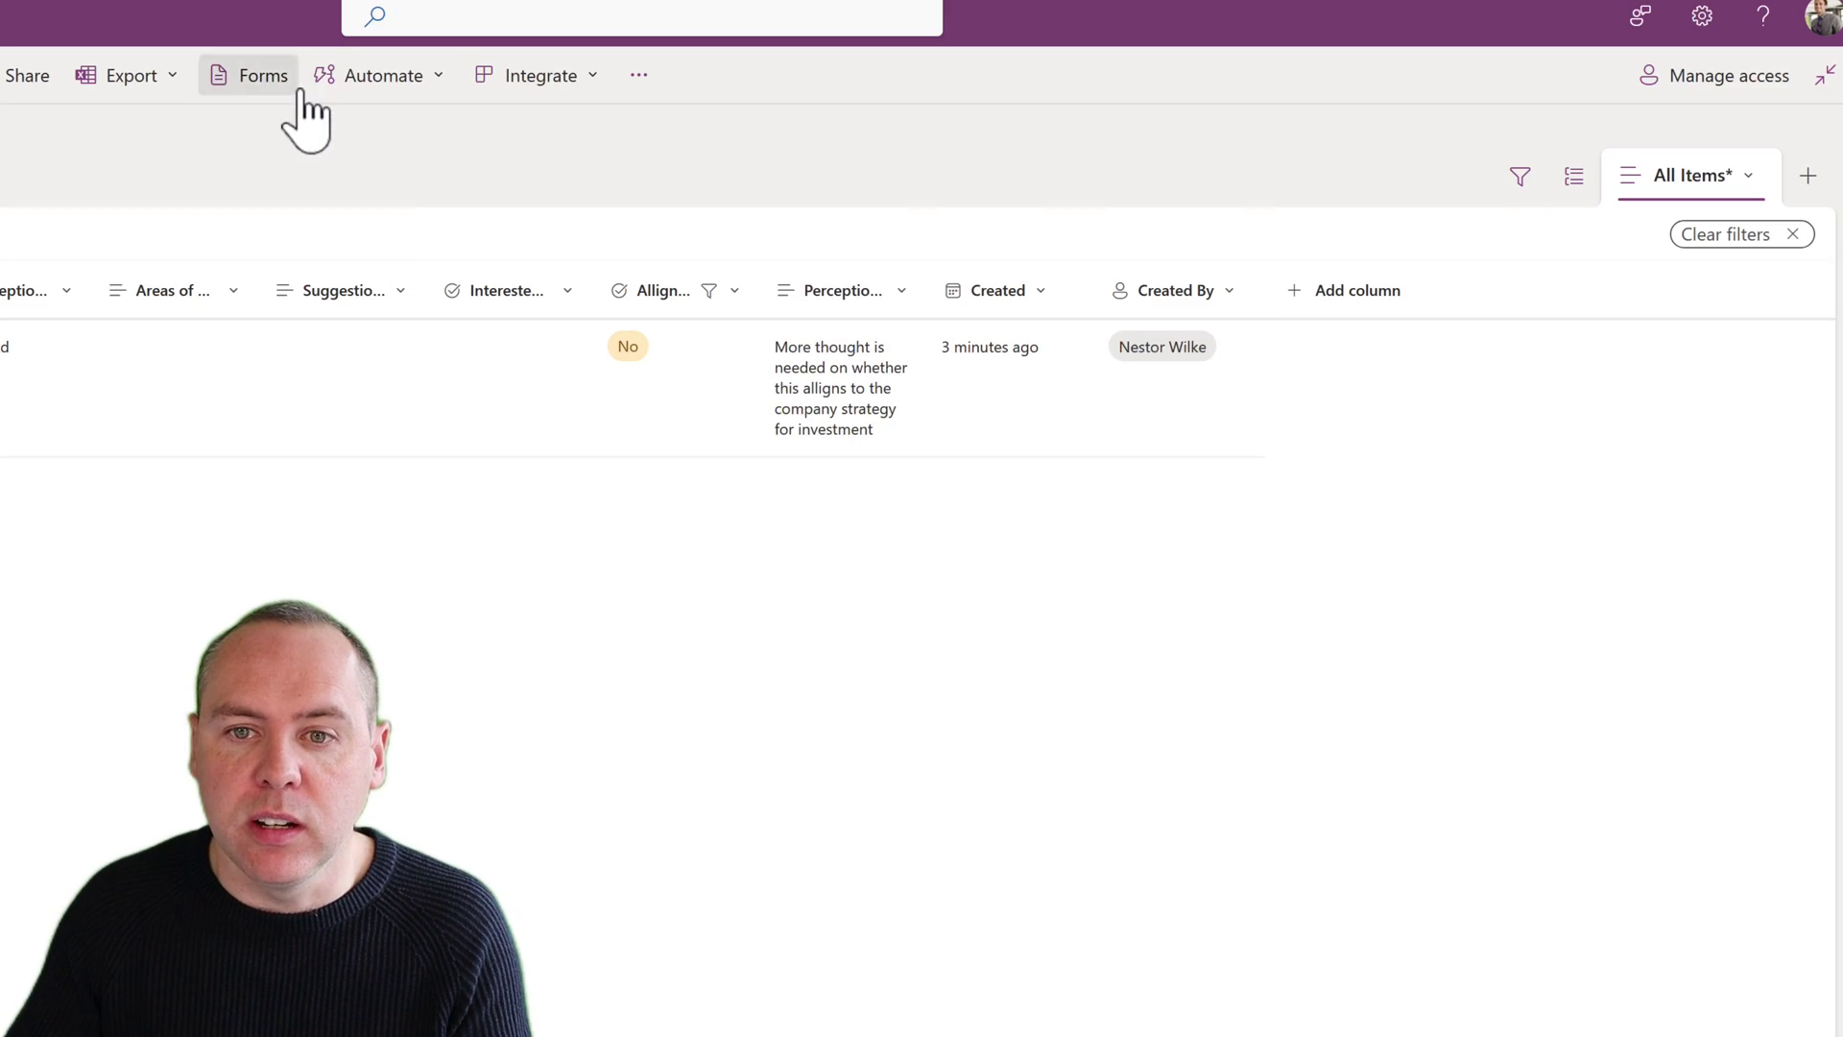
- Try setting up a rule that sends an email notification when a new item is created in the list
left_click(369, 77)
mouse_move(395, 172)
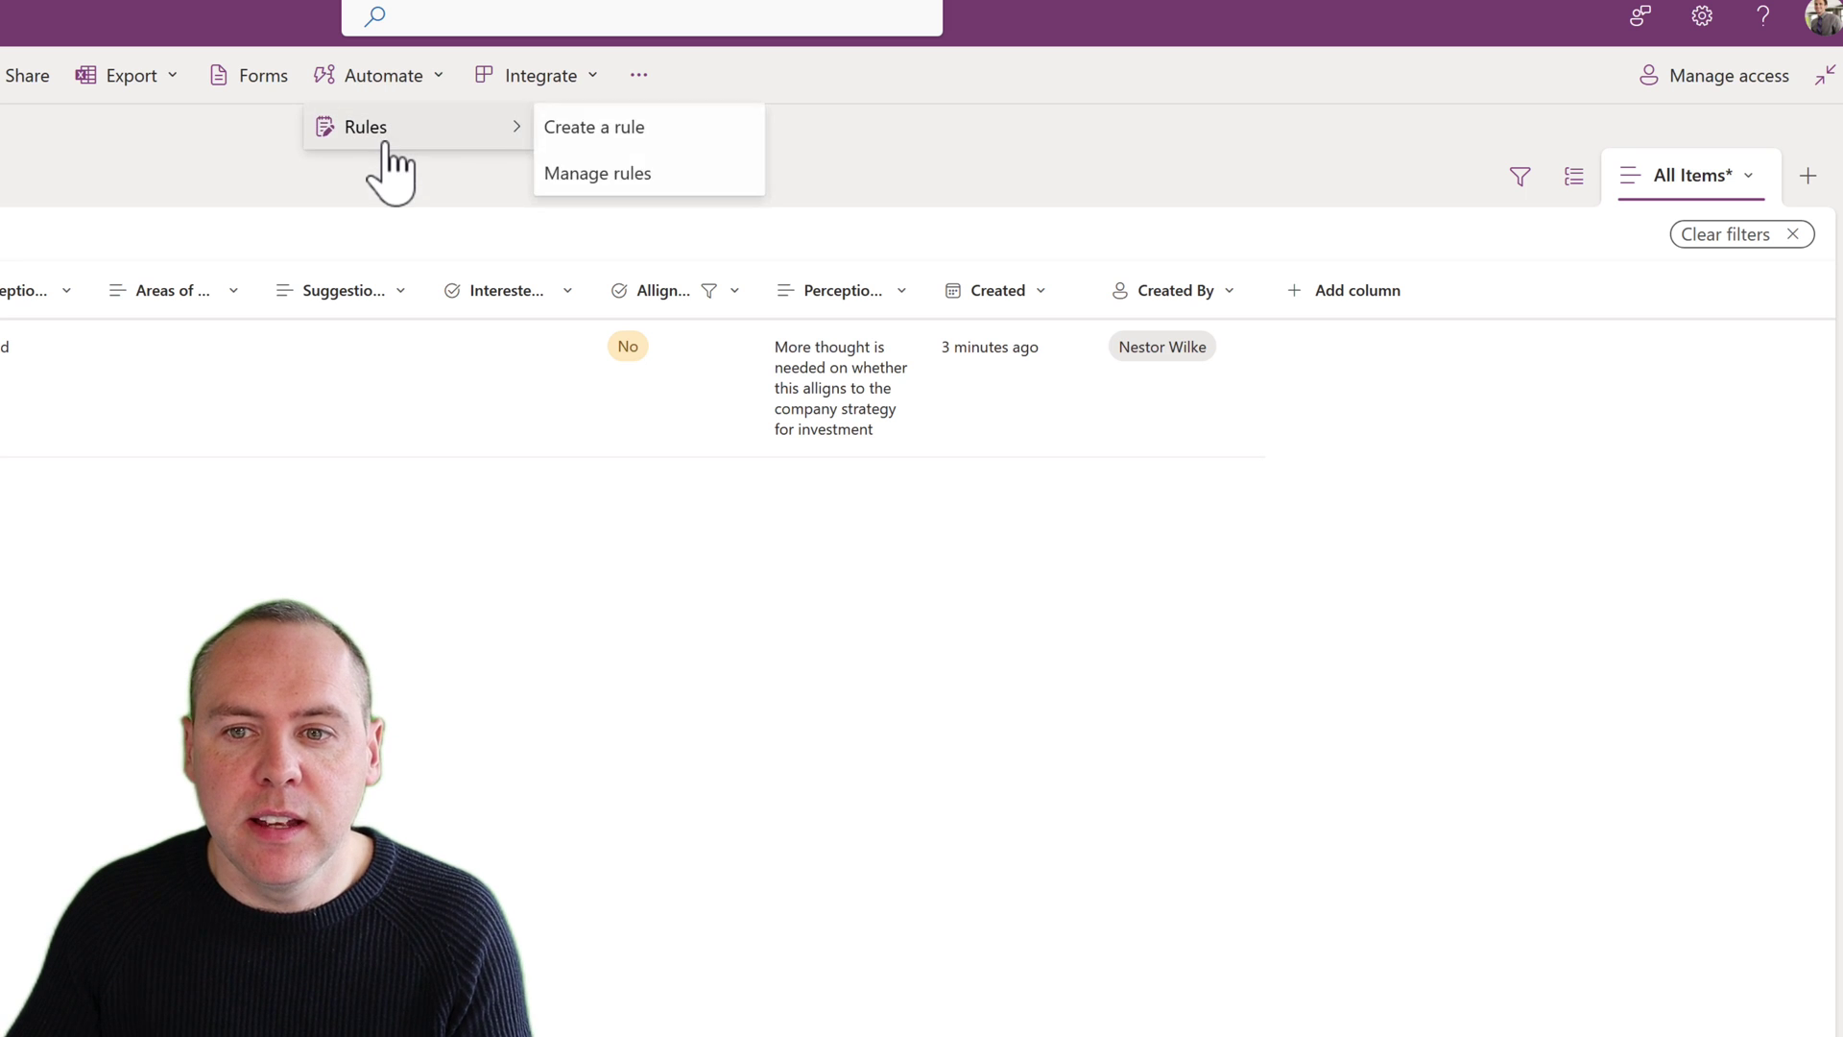
left_click(672, 158)
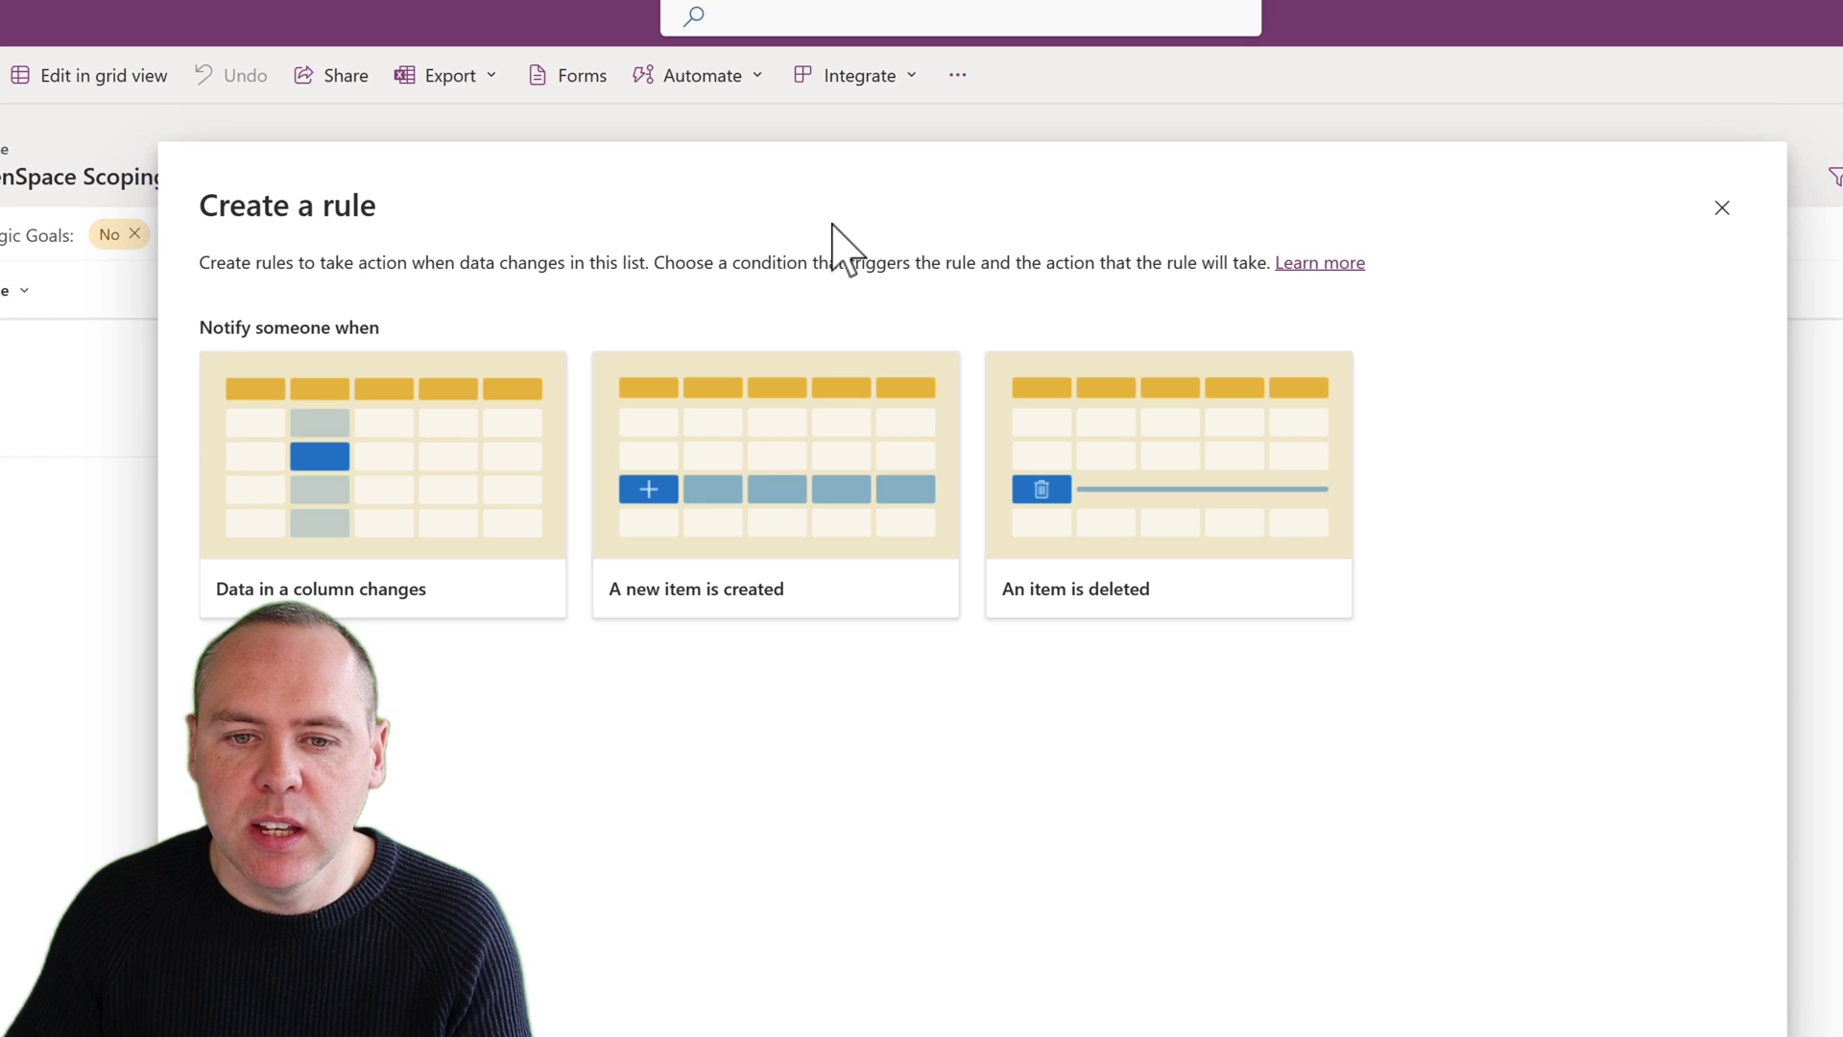
left_click(726, 600)
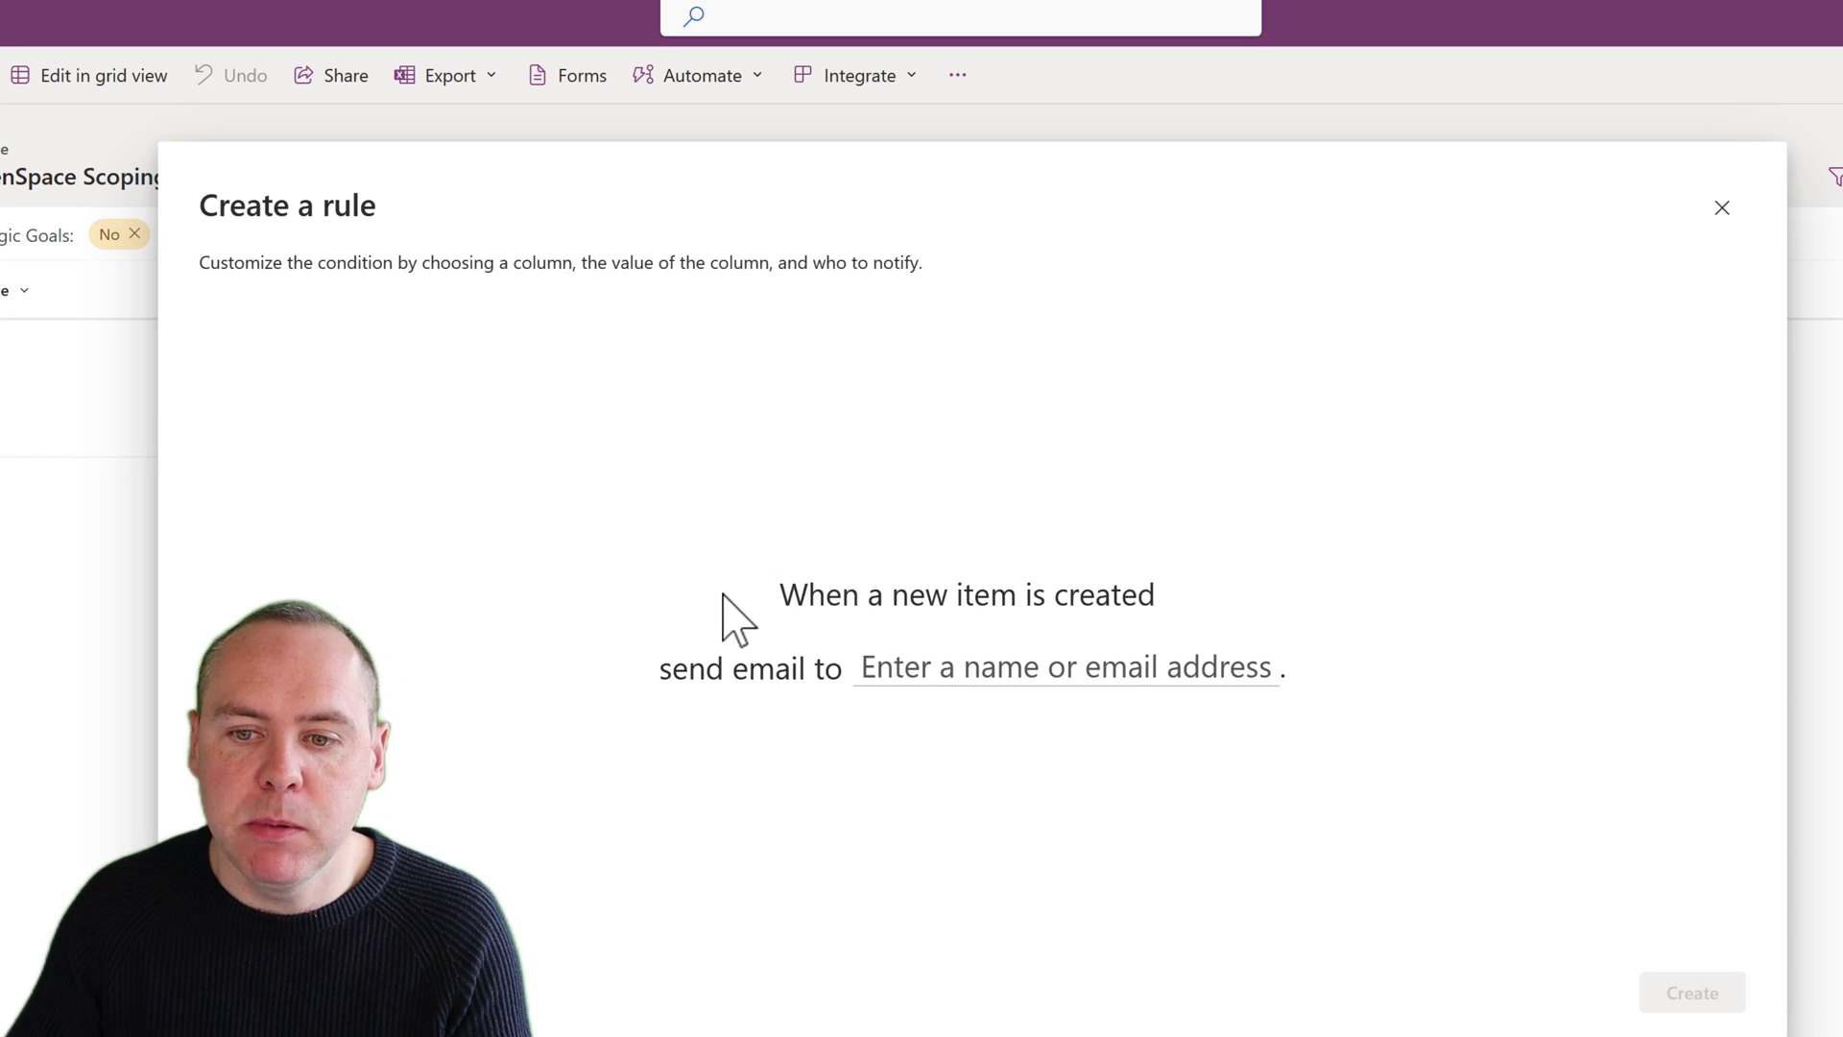
left_click(952, 672)
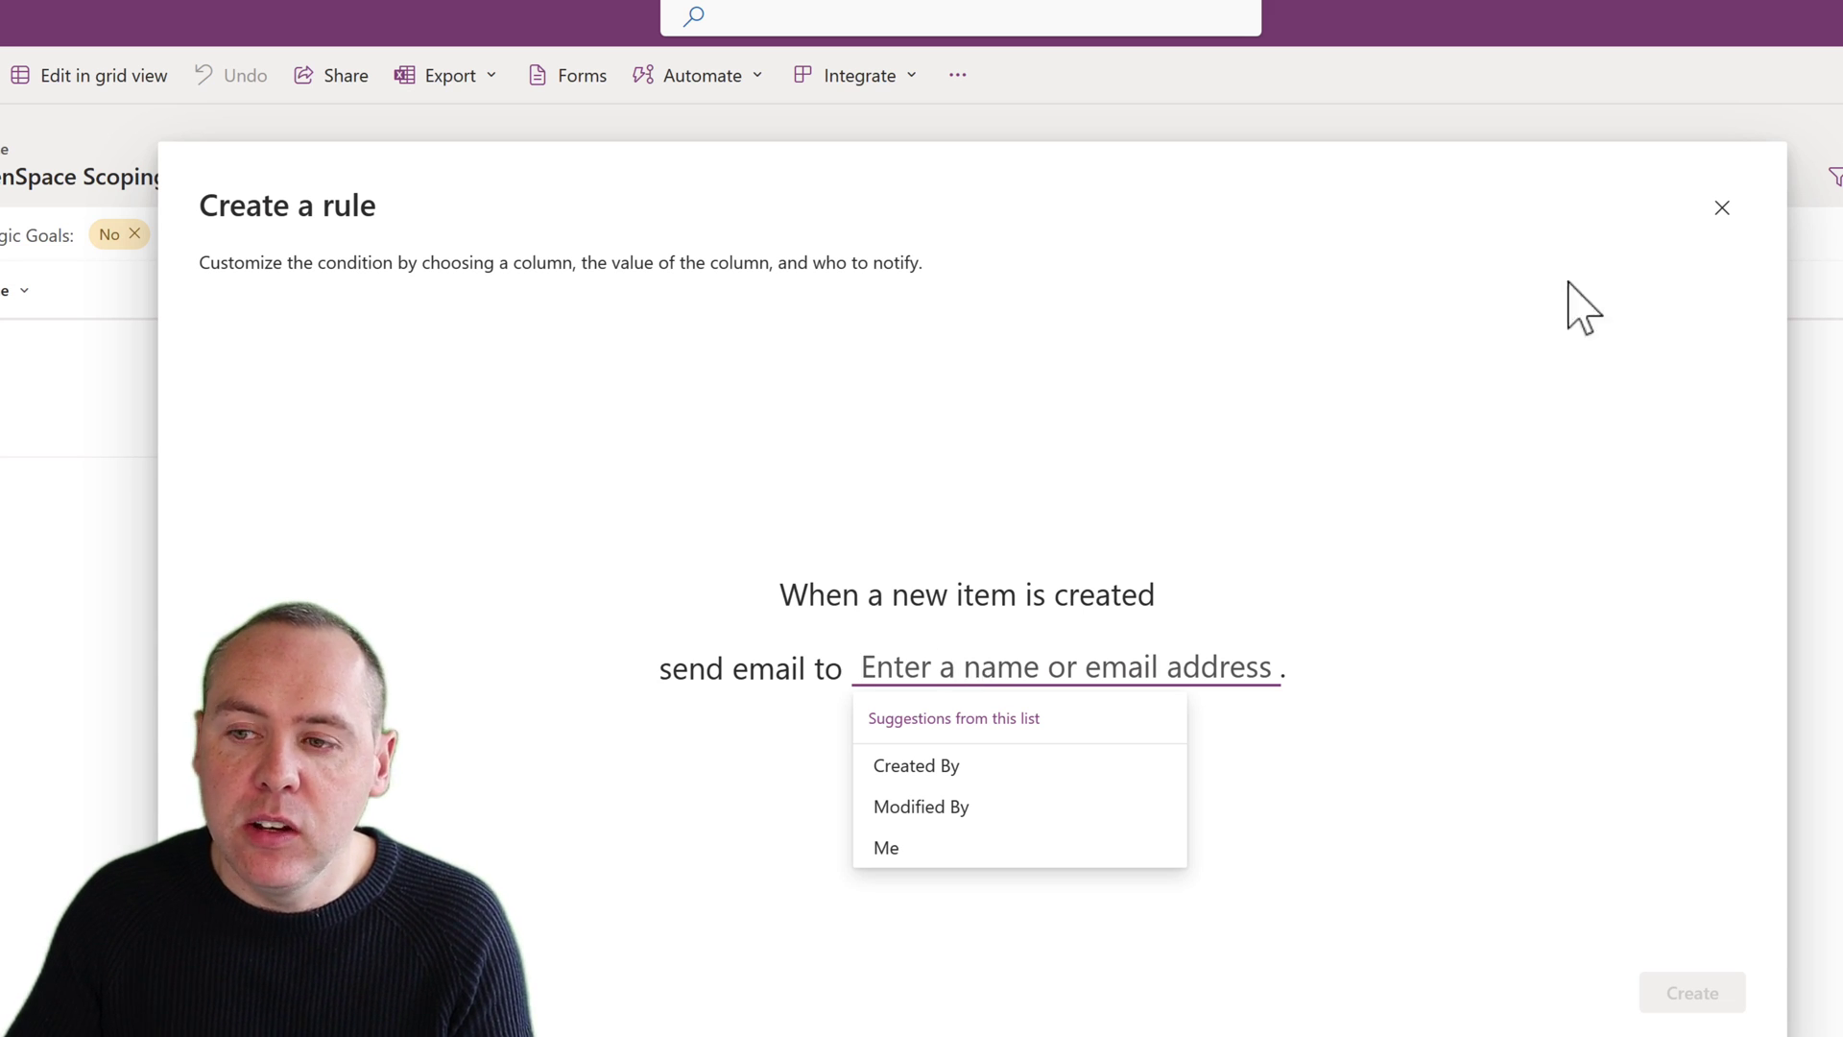
left_click(1722, 208)
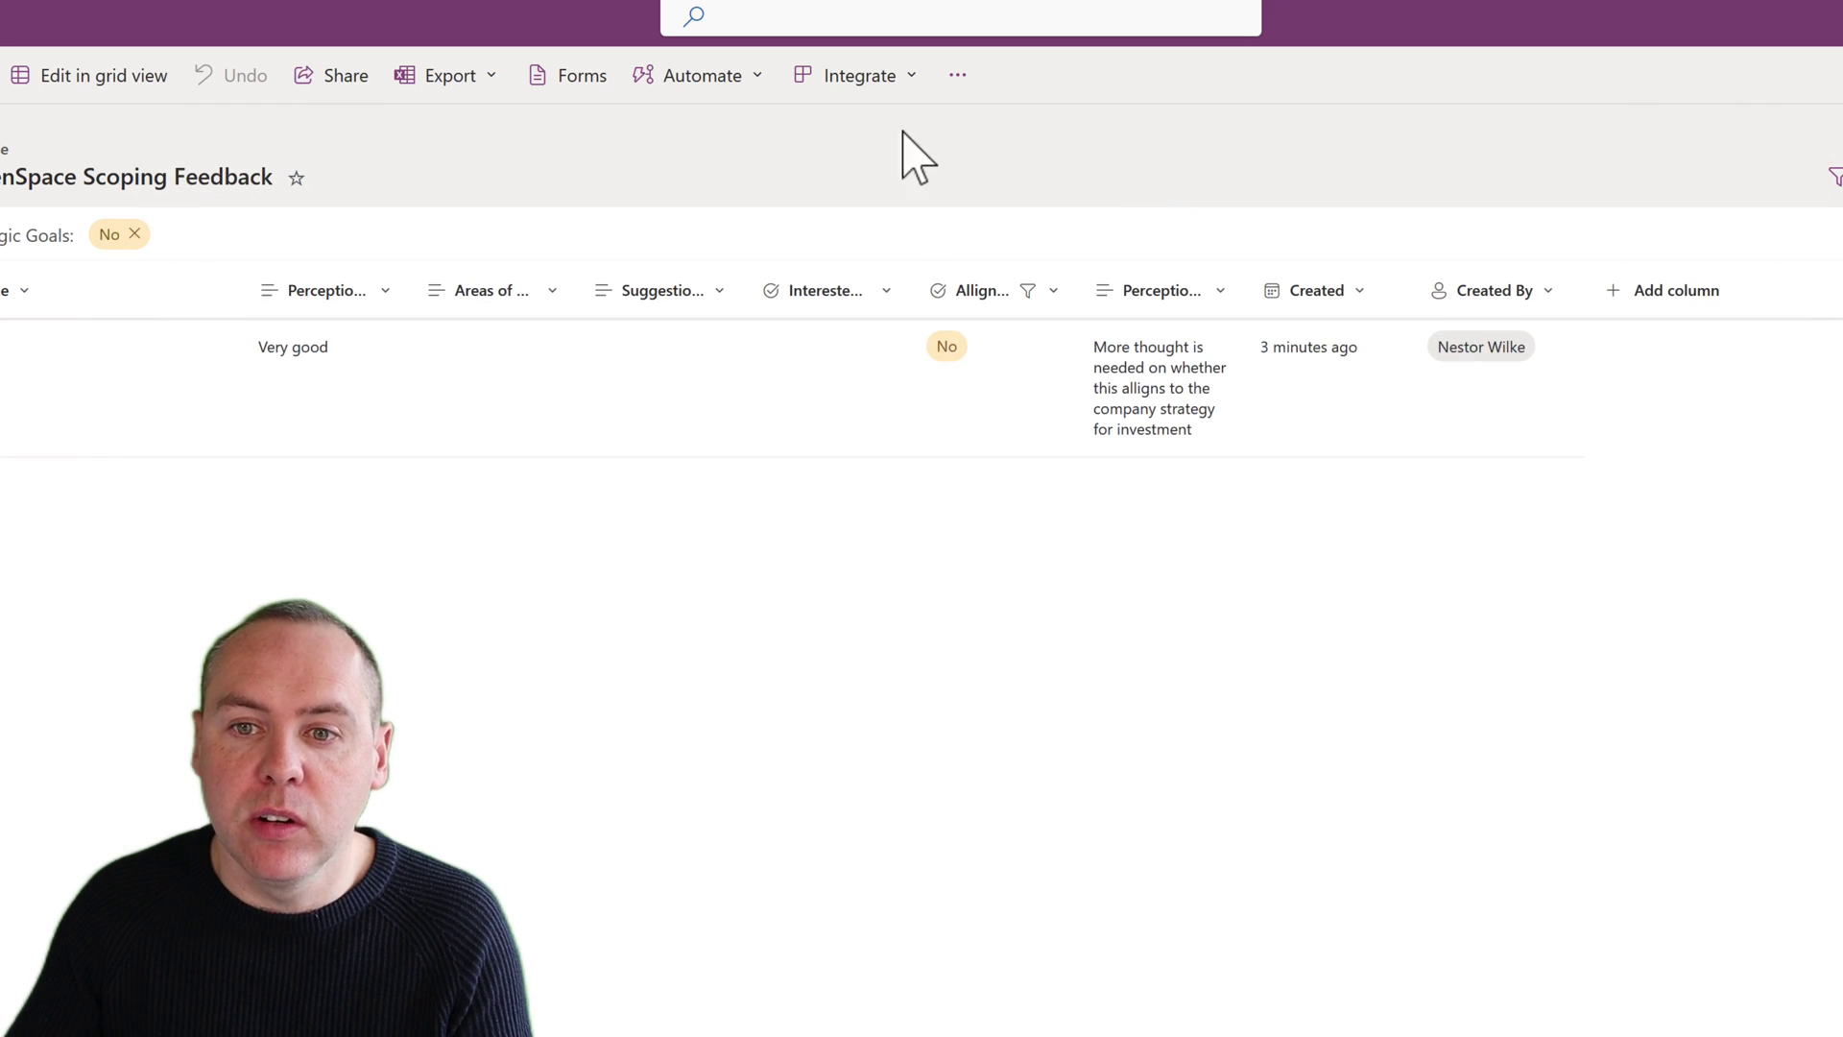
left_click(866, 79)
mouse_move(884, 223)
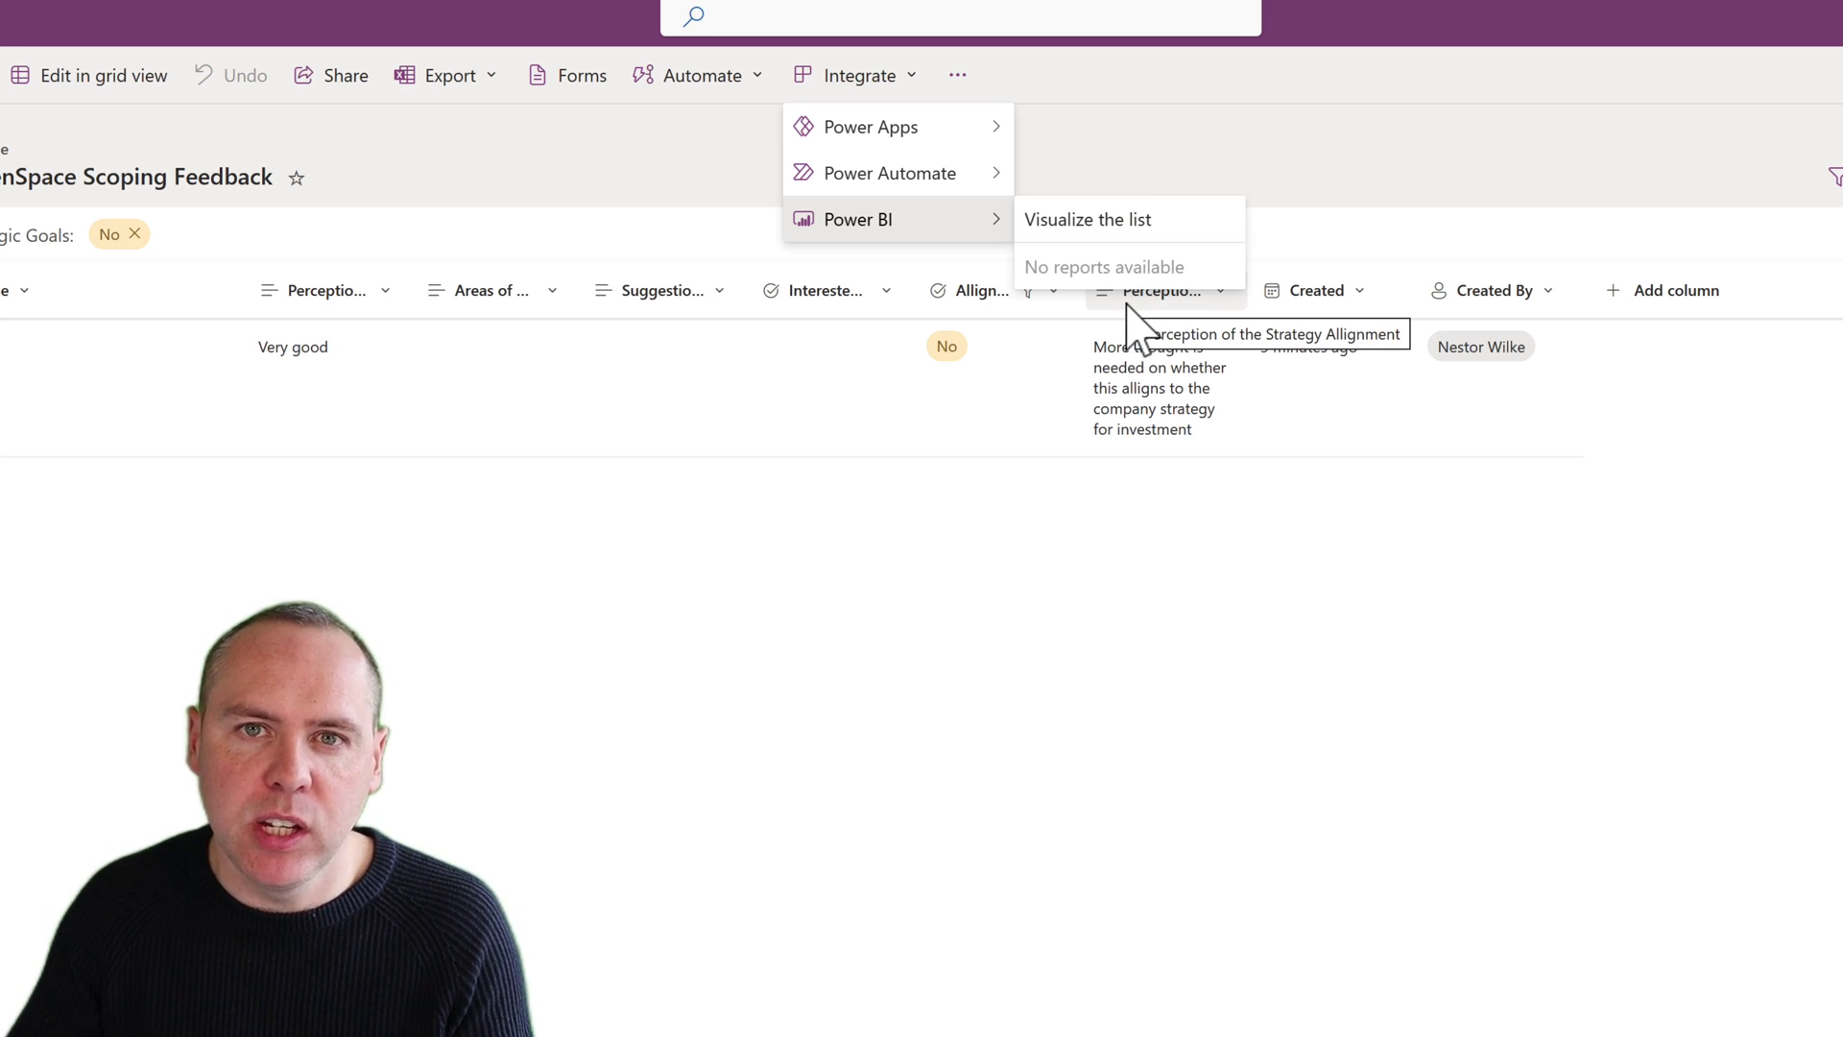
left_click(715, 504)
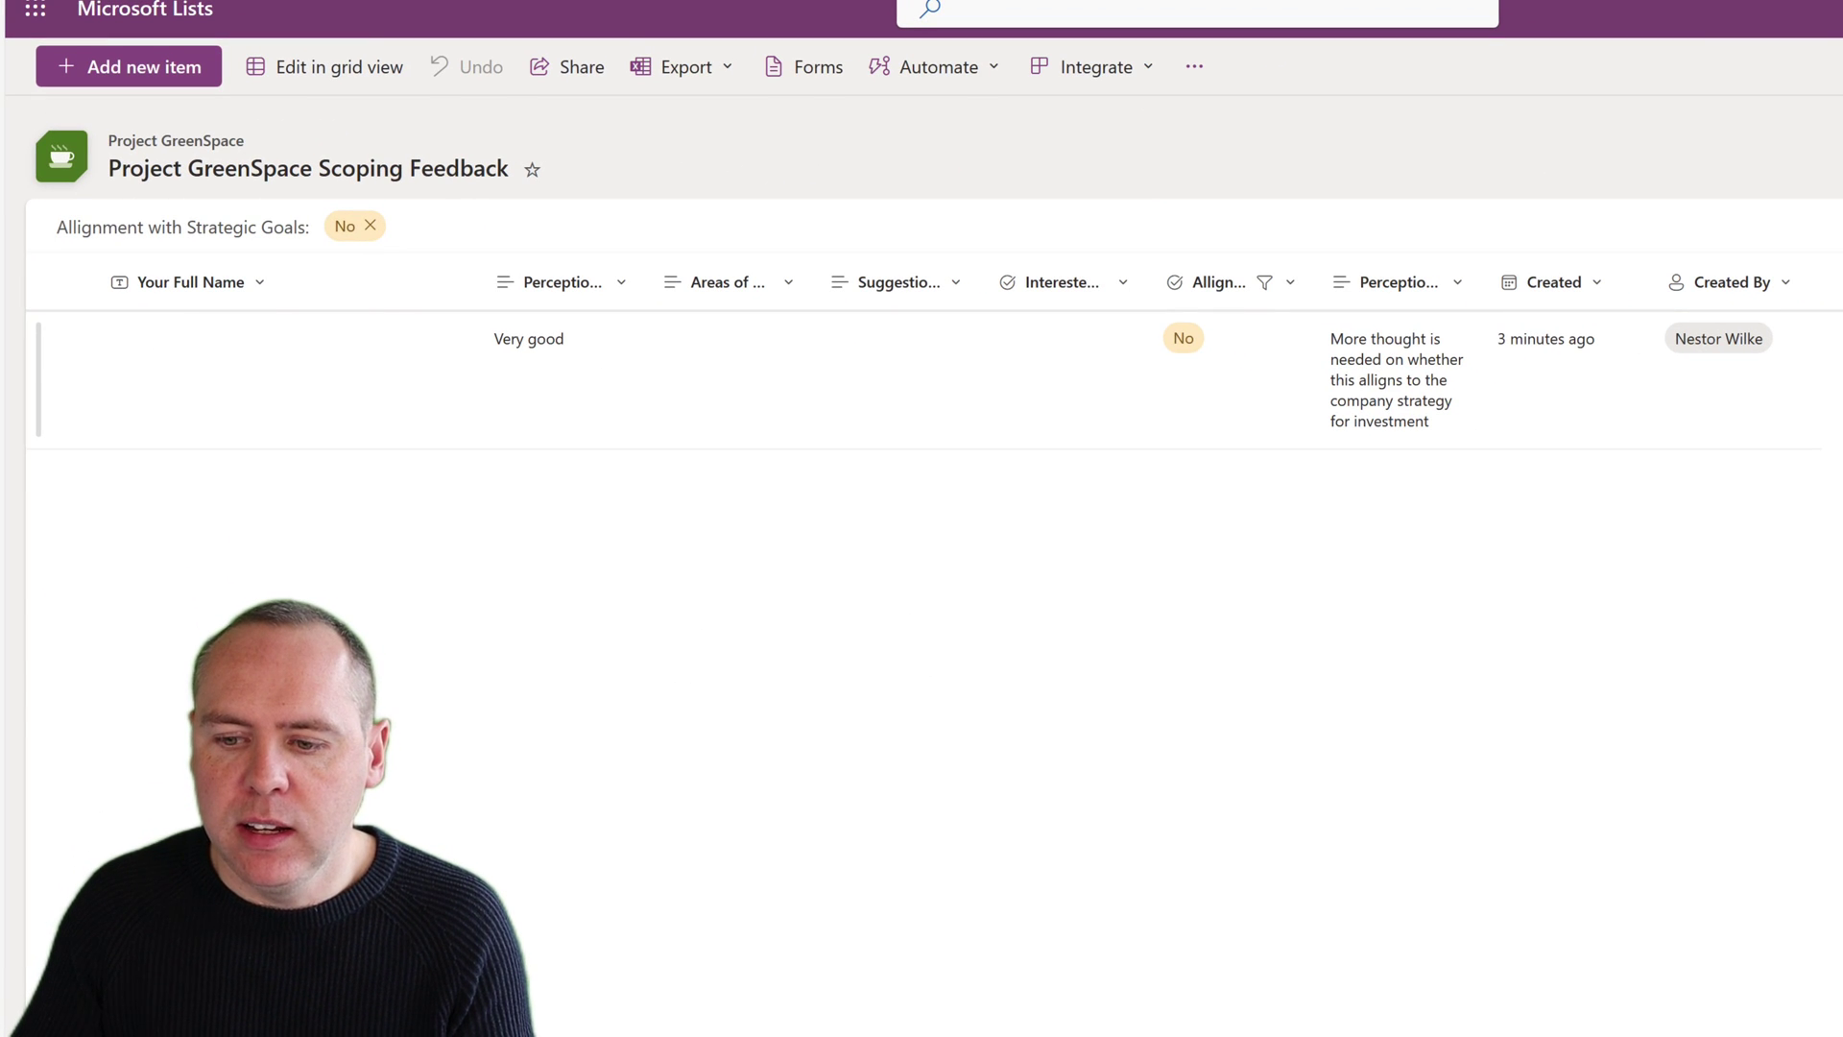
- Switch to the browser window showing Teams and open the copied Project GreenSpace Scoping Feedback list address in a new tab
left_click(1556, 1023)
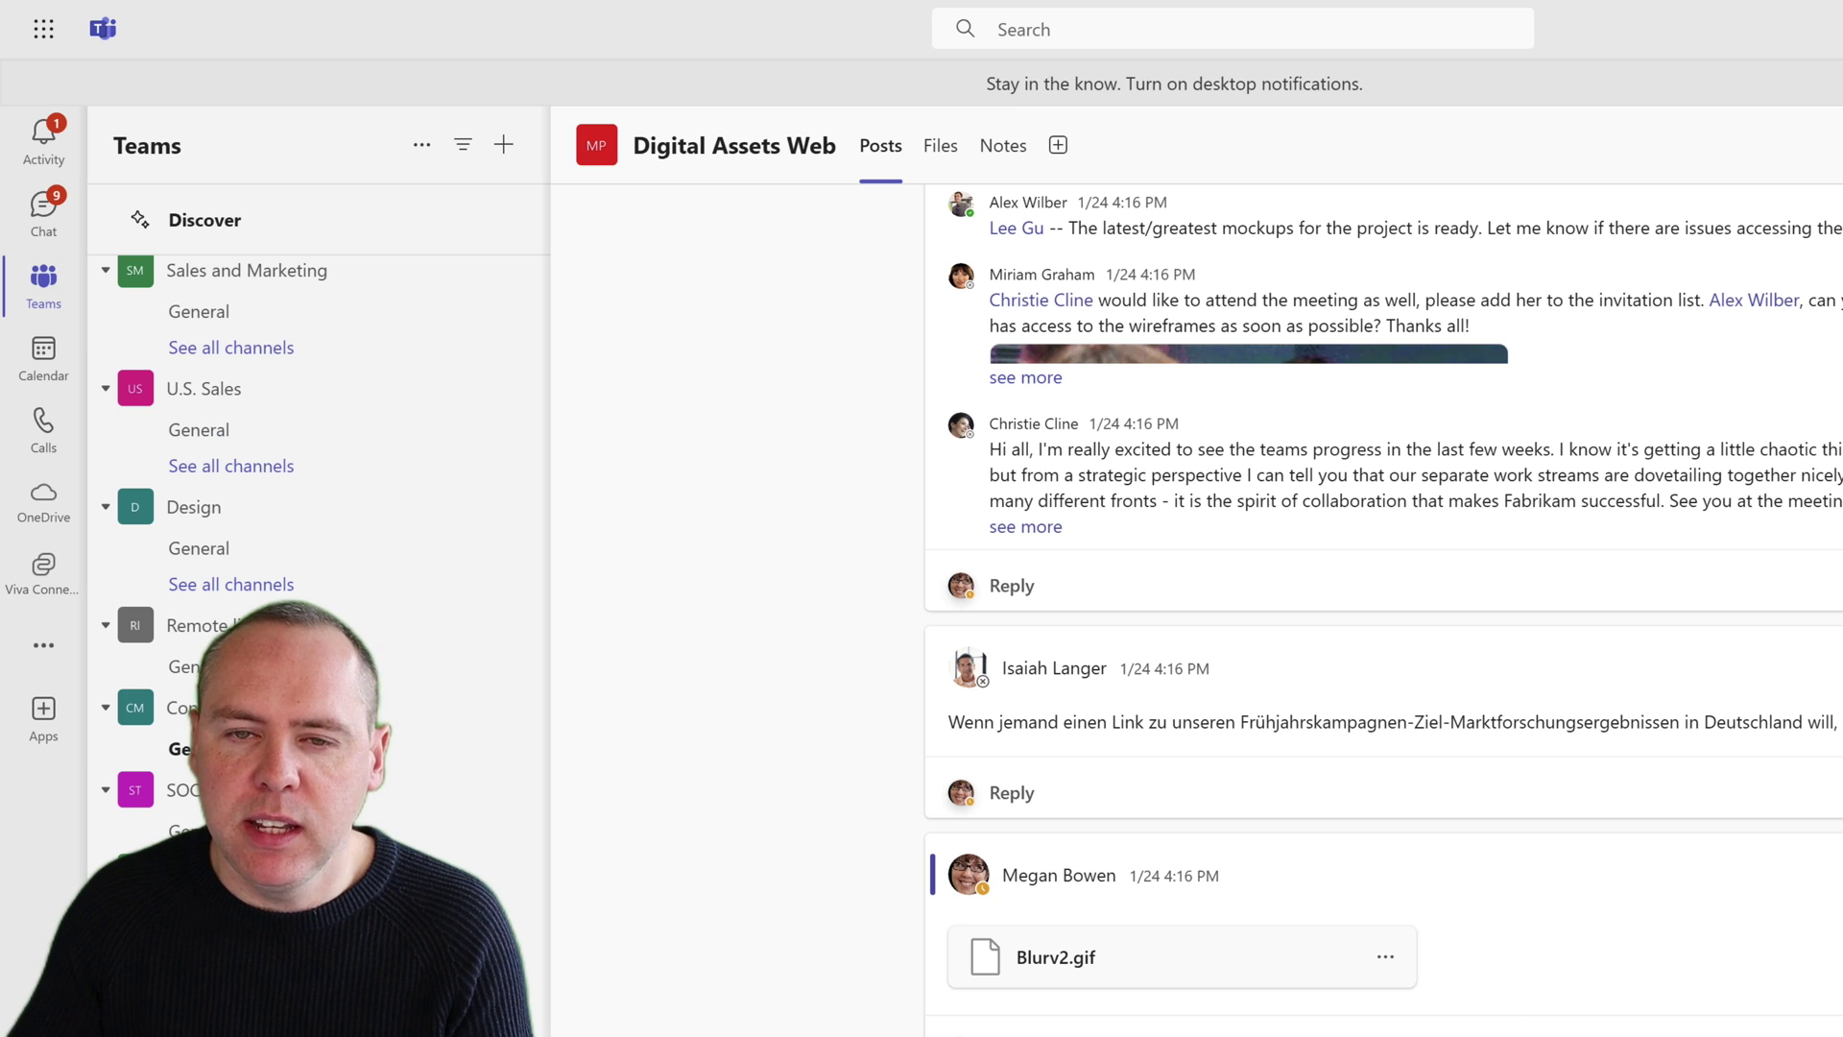
key("ctrl+t")
key("ctrl+v")
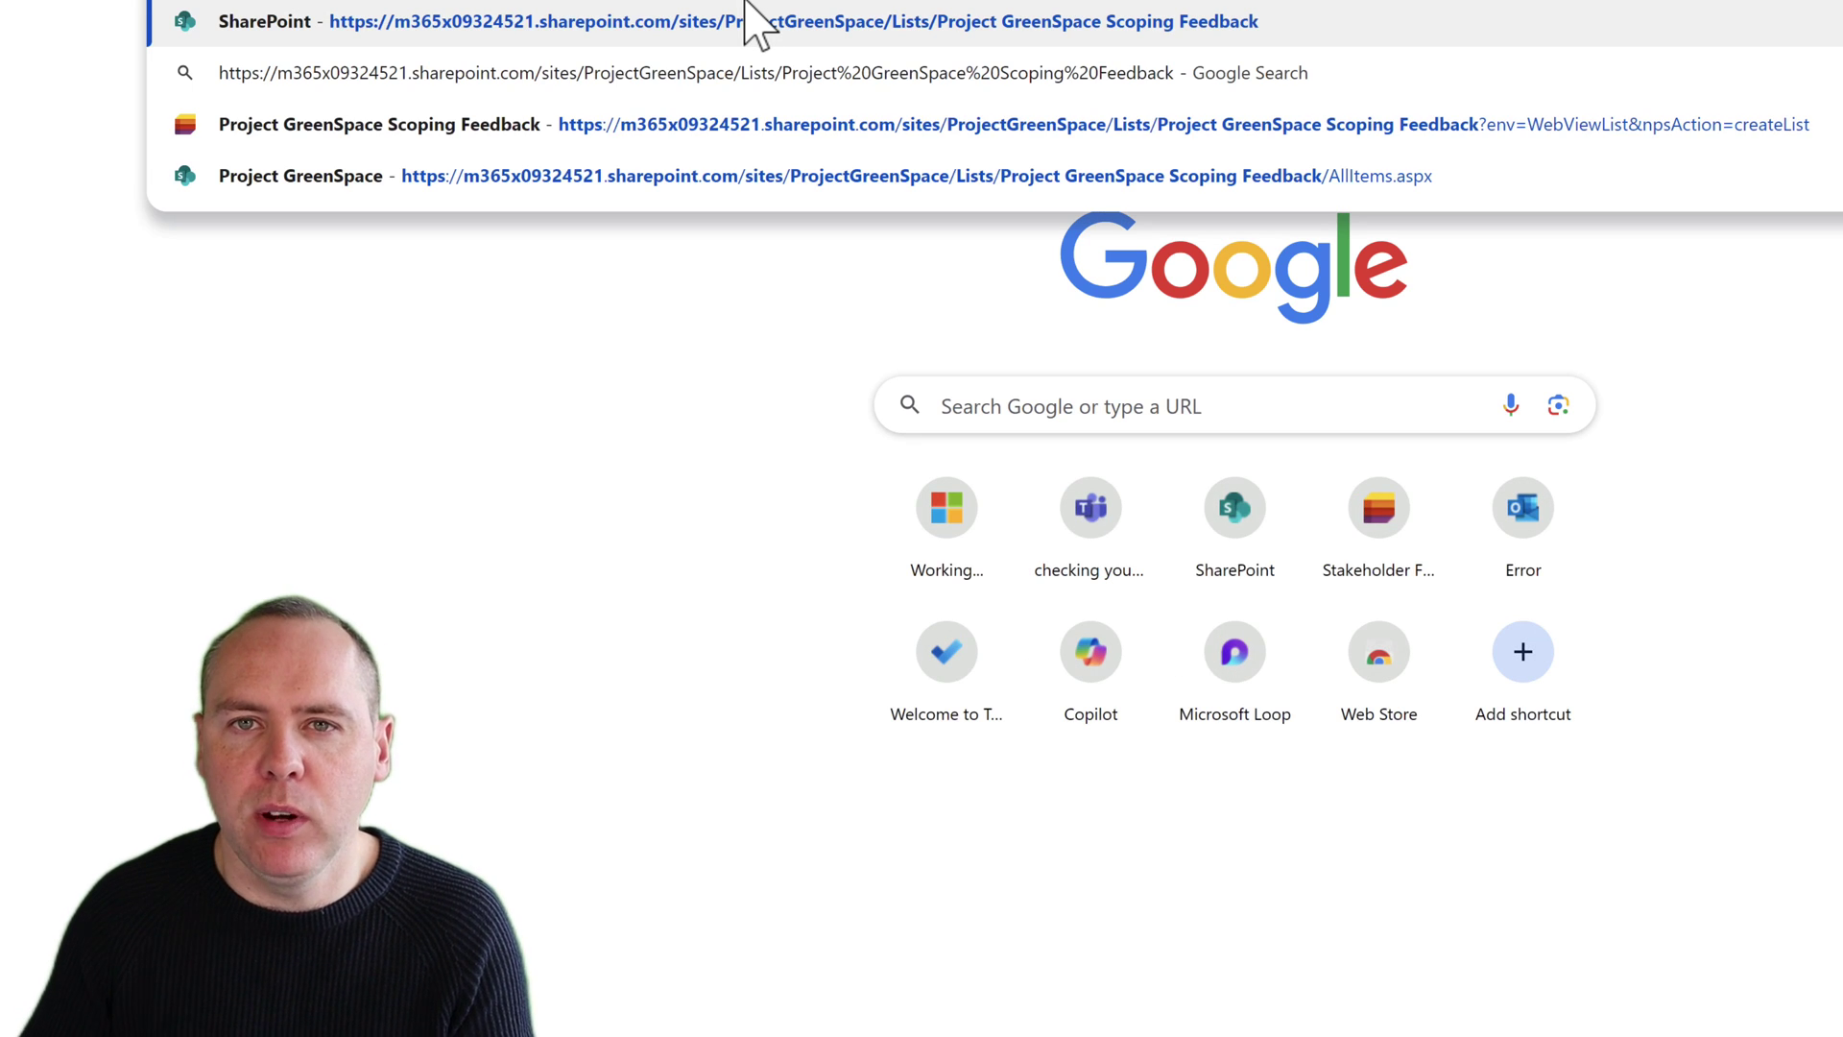
key("Return")
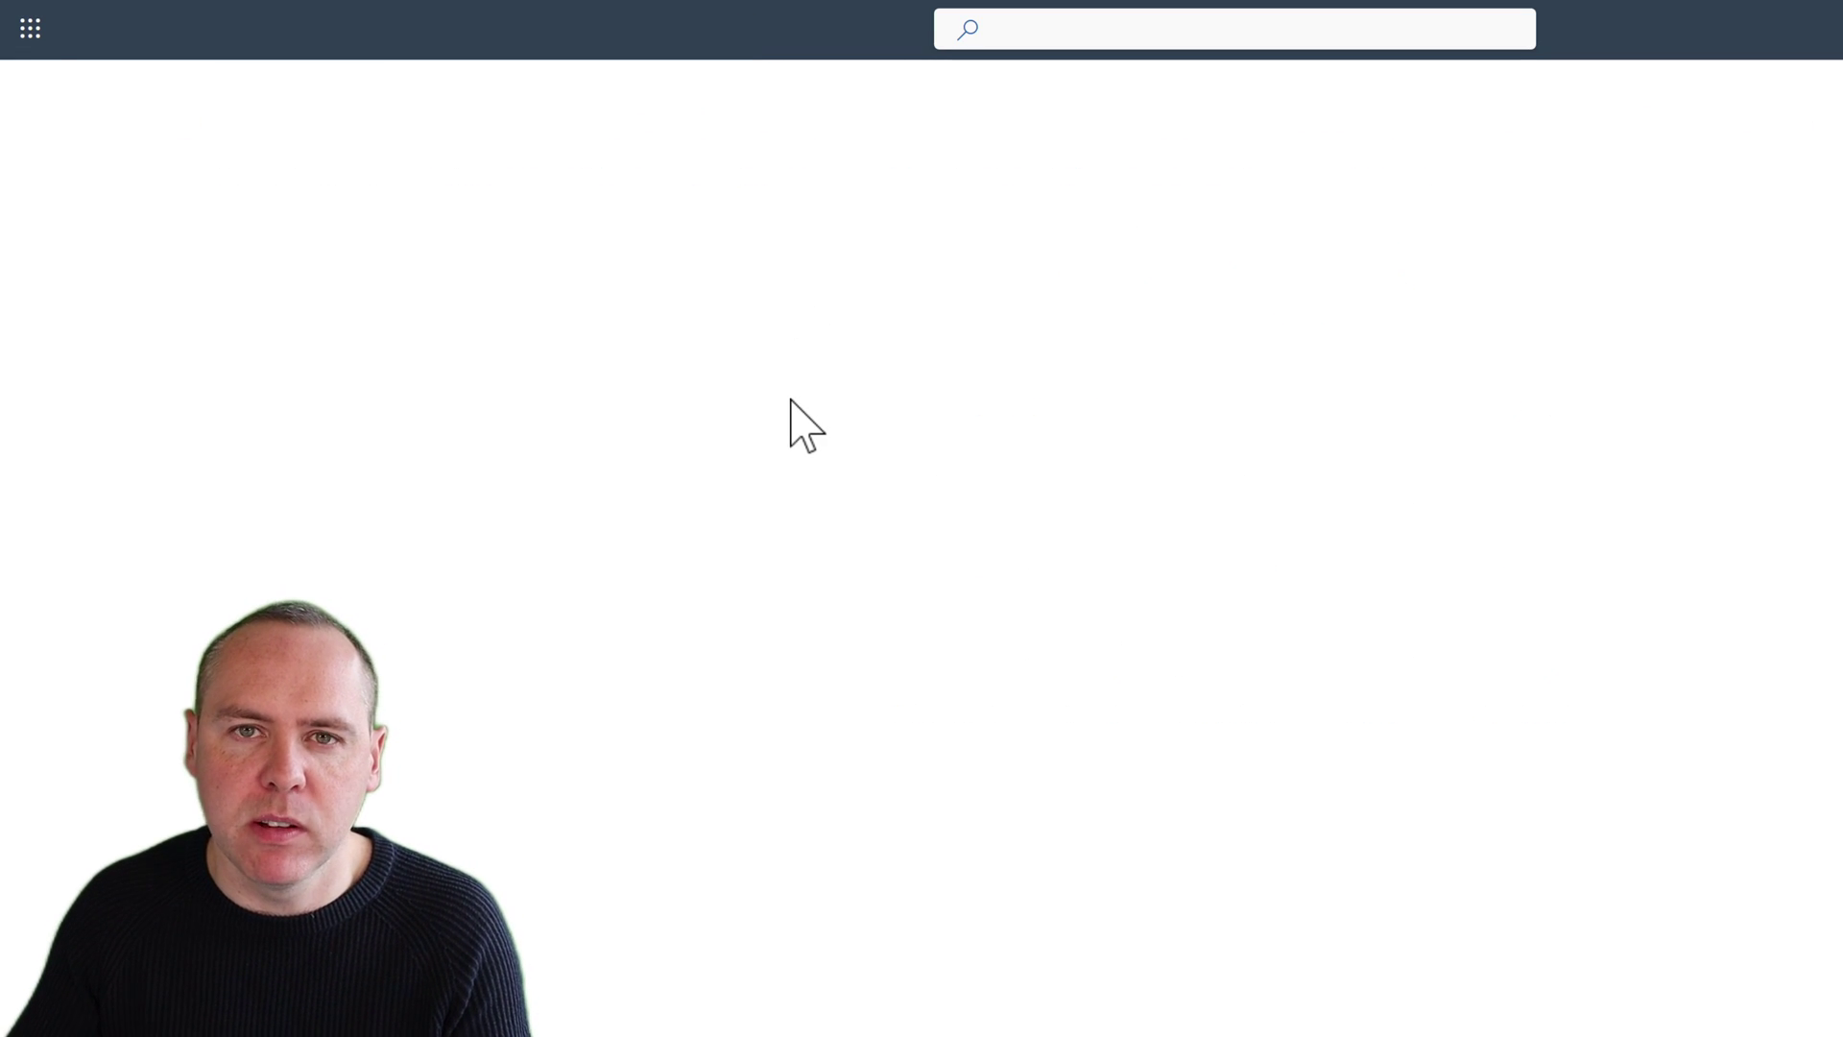